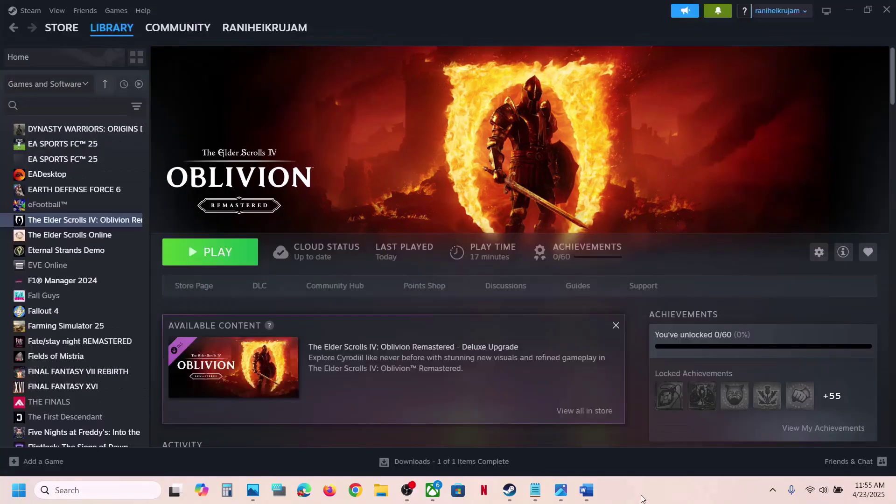
# Step: Consult Step 1 in the Word notes, highlight the sl.pcl.dll file name, and minimise the document
pyautogui.click(584, 494)
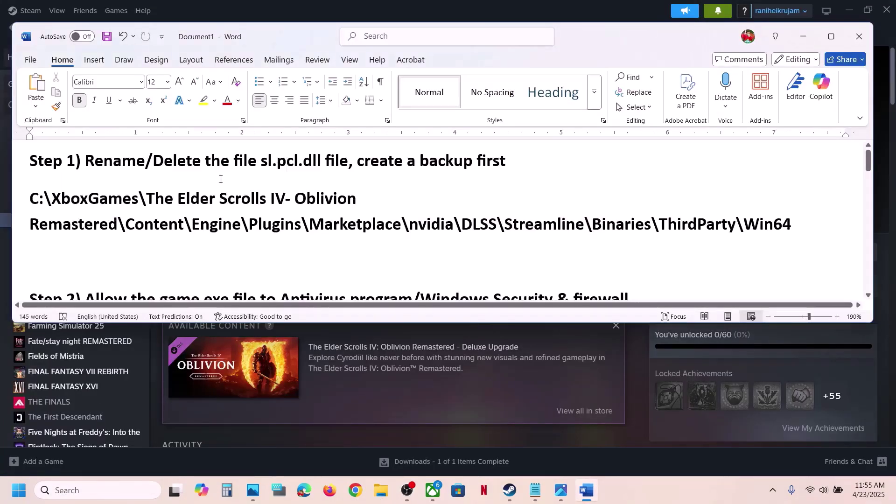
pyautogui.moveTo(210, 161); pyautogui.dragTo(330, 161)
pyautogui.click(329, 161)
pyautogui.click(803, 37)
# Step: Browse the local files of The Elder Scrolls IV: Oblivion Remastered from the Steam library
pyautogui.rightClick(121, 220)
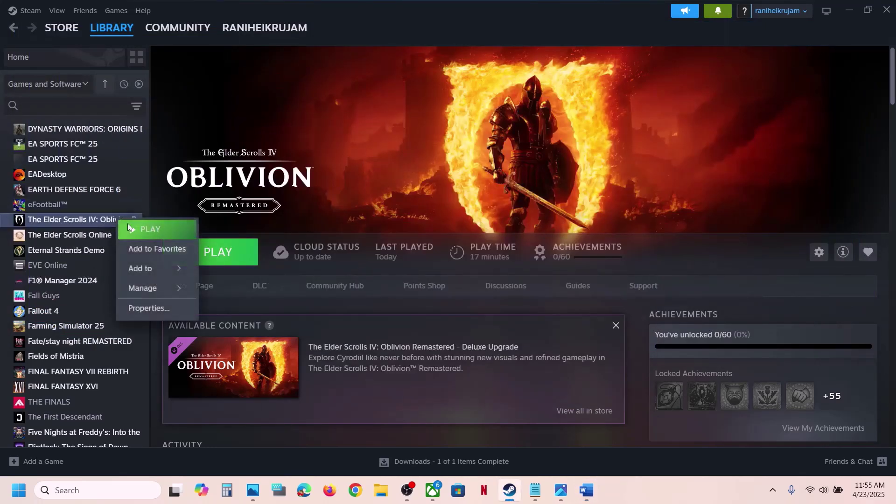
pyautogui.moveTo(142, 288)
pyautogui.click(256, 310)
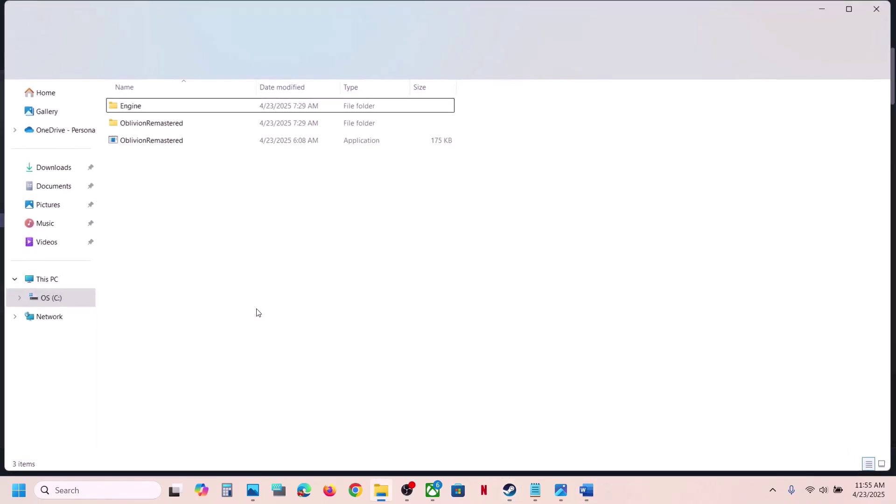
# Step: Open the game's Engine\Plugins\Marketplace\nvidia\DLSS\Streamline\Binaries\ThirdParty\Win64 folder
pyautogui.click(136, 111)
pyautogui.doubleClick(136, 111)
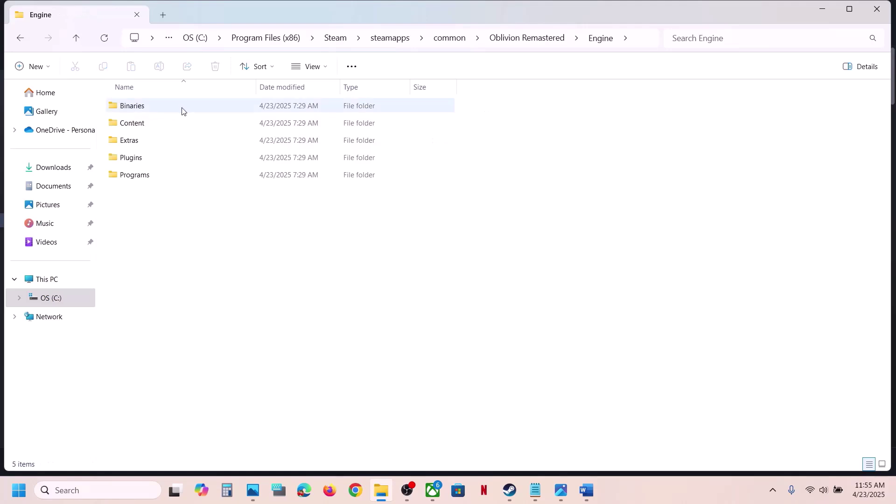
pyautogui.doubleClick(134, 160)
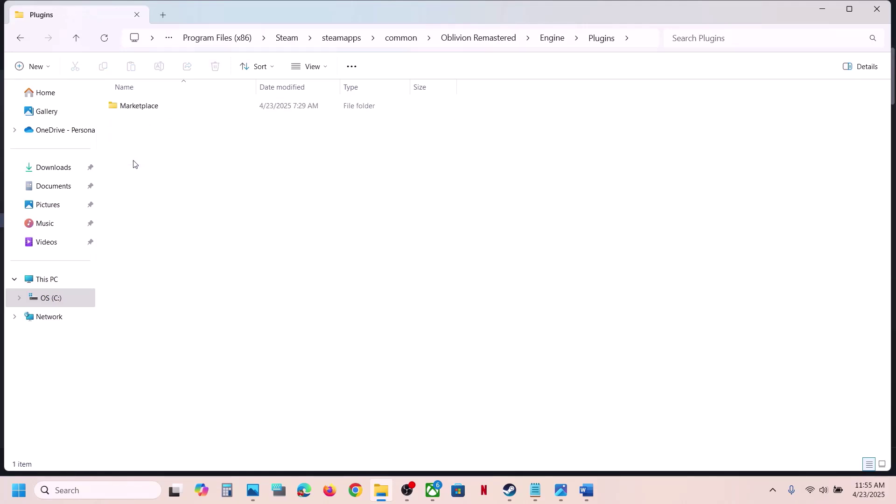
pyautogui.doubleClick(139, 105)
pyautogui.doubleClick(141, 110)
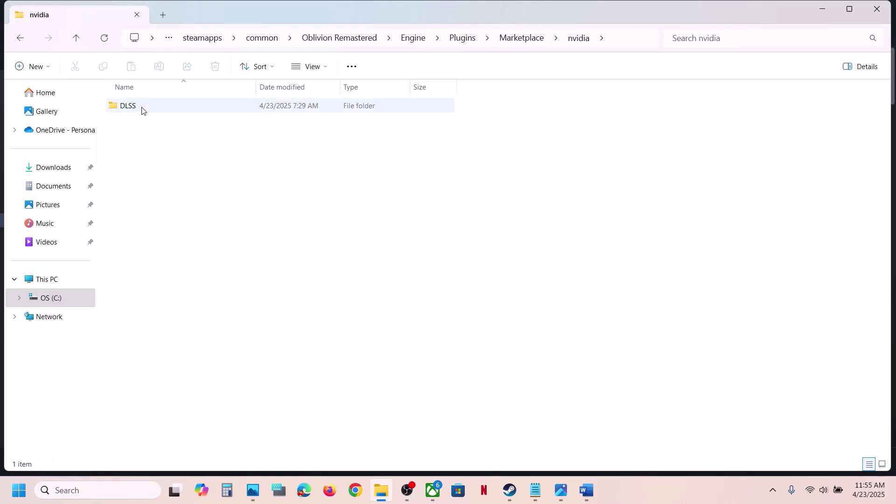
pyautogui.doubleClick(141, 110)
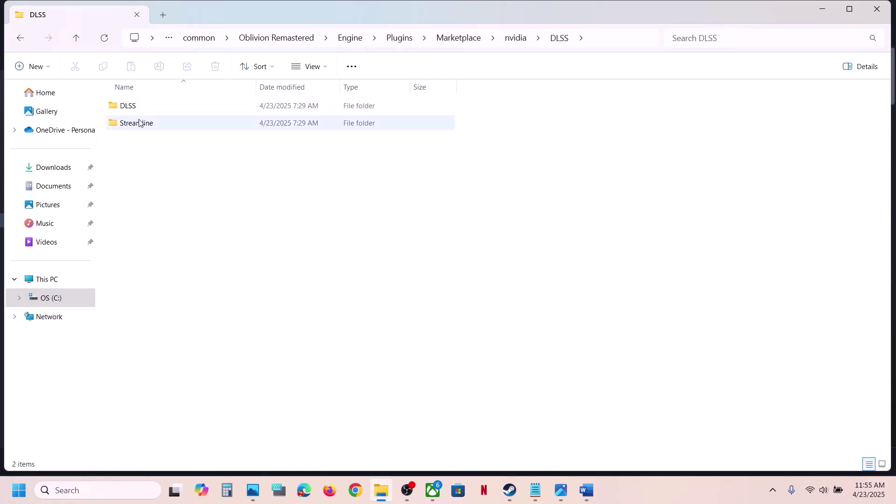
pyautogui.doubleClick(143, 111)
pyautogui.doubleClick(144, 112)
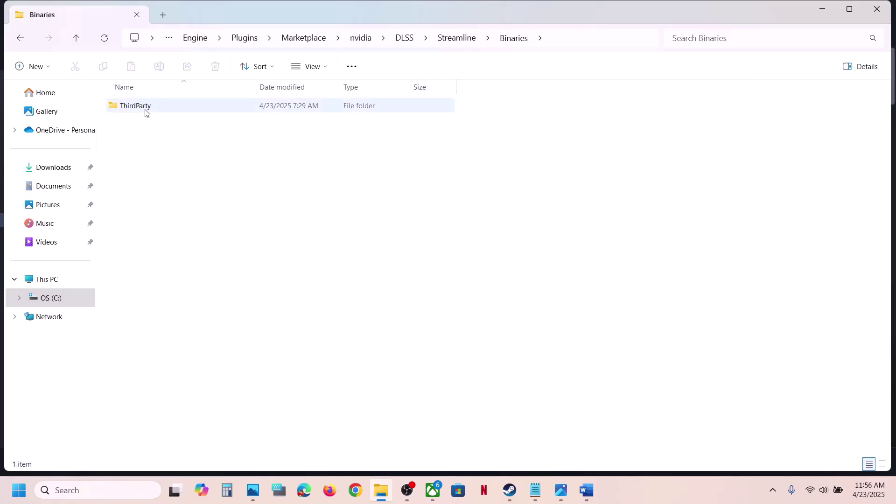
pyautogui.doubleClick(145, 112)
pyautogui.click(144, 112)
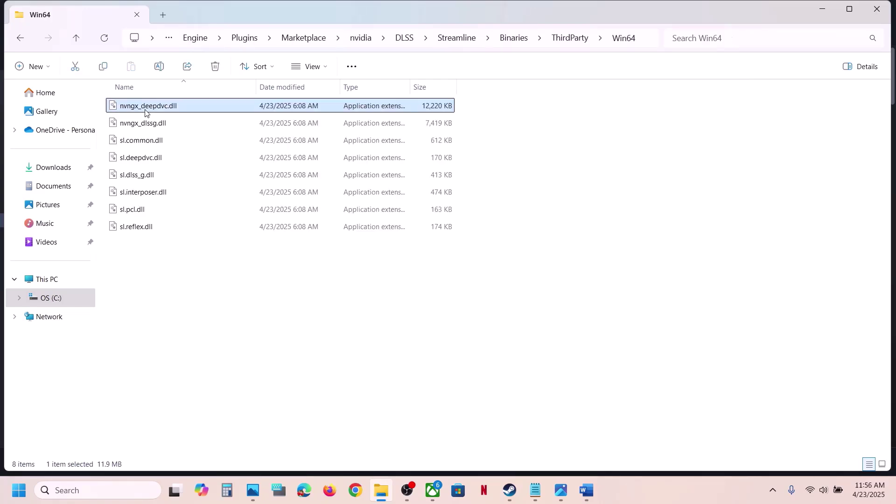
# Step: Back up sl.pcl.dll by copying it to the desktop, and place the copy in an empty area away from the other icons
pyautogui.click(140, 210)
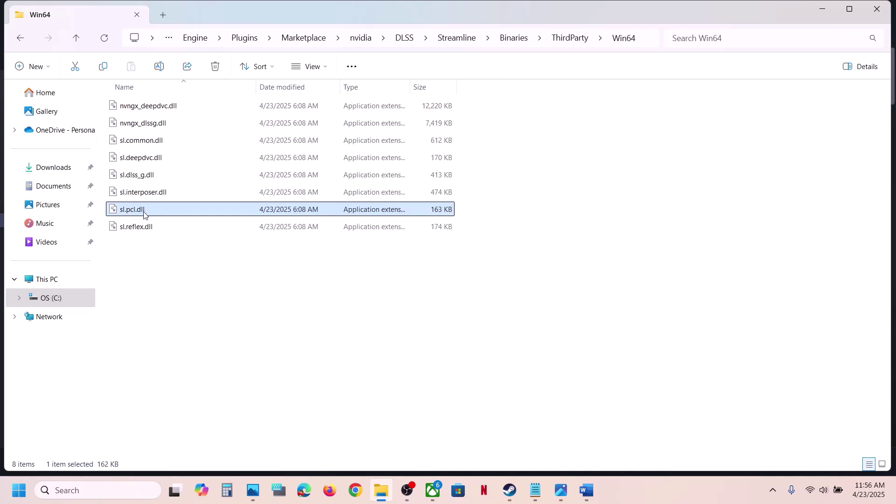
pyautogui.rightClick(143, 214)
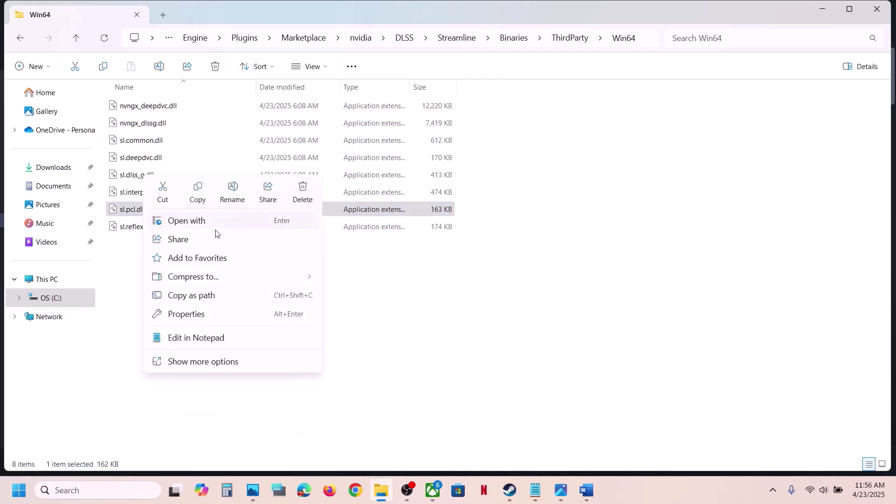
pyautogui.click(198, 192)
pyautogui.press('super+d')
pyautogui.hotkey('ctrl', 'v')
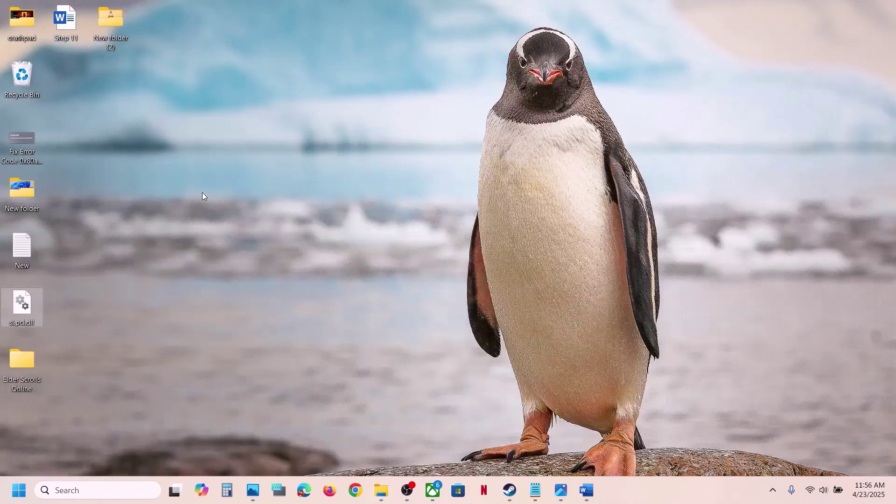
pyautogui.moveTo(35, 311); pyautogui.dragTo(333, 161)
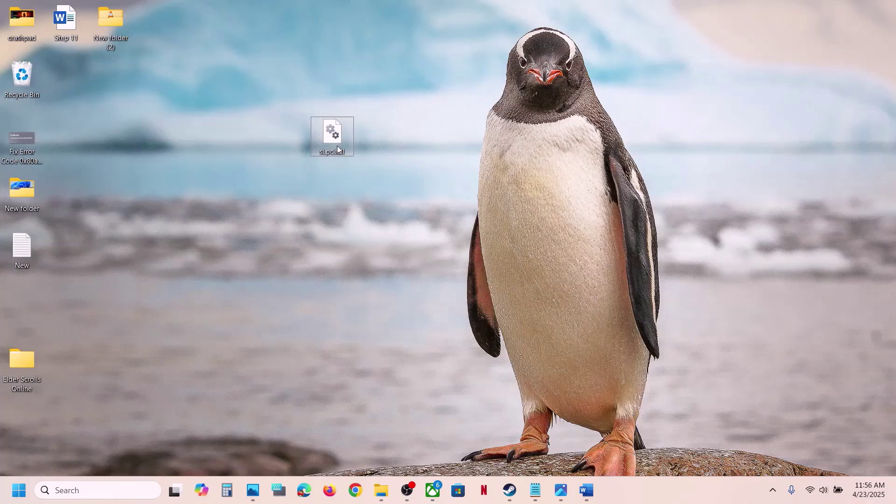
# Step: Return to the Win64 folder in File Explorer and rename sl.pcl.dll to sl.pcl.dll.old
pyautogui.click(380, 499)
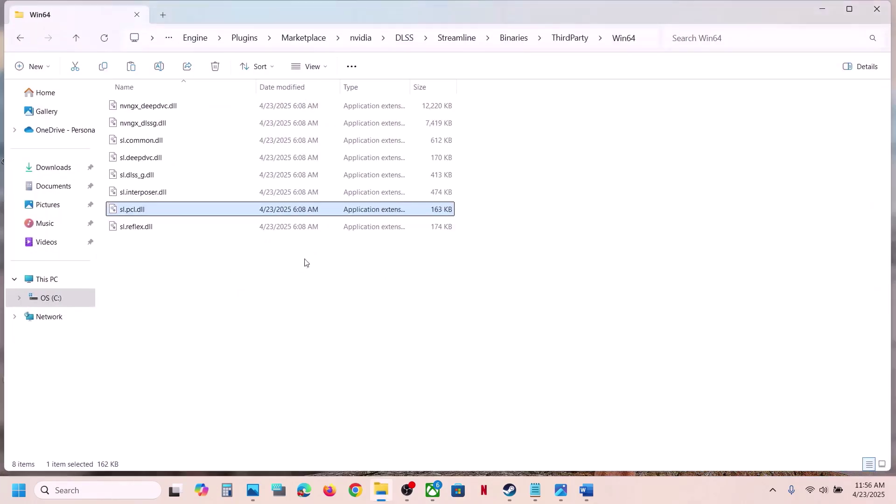
pyautogui.rightClick(153, 206)
pyautogui.click(242, 192)
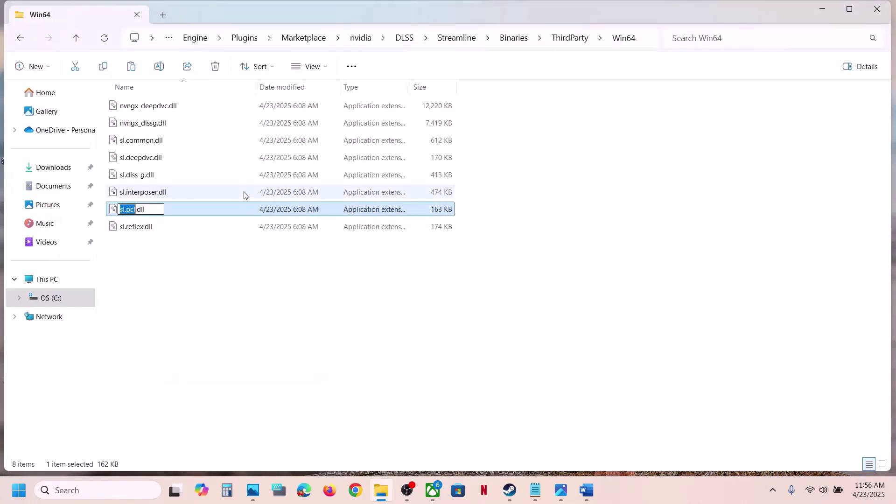
pyautogui.click(160, 210)
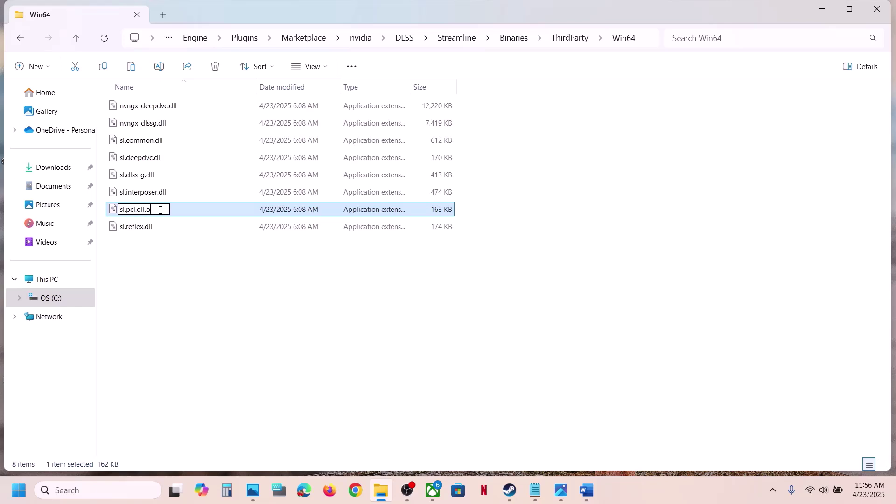
pyautogui.press('Return')
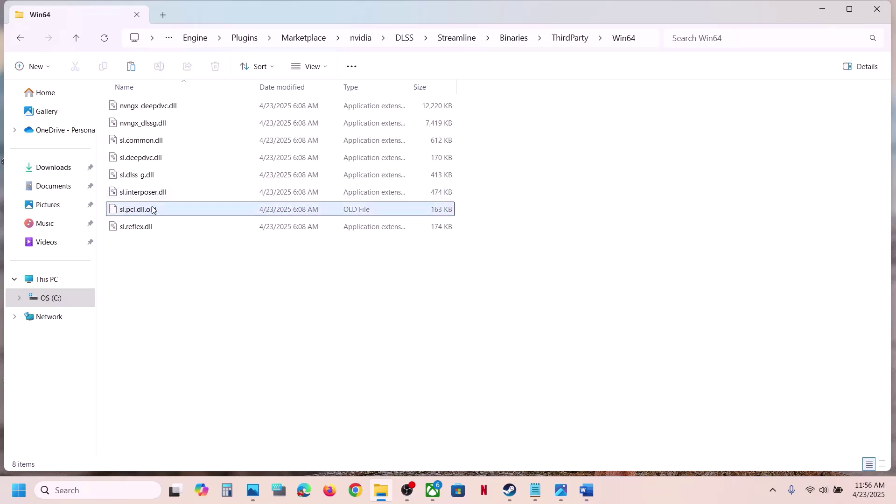
pyautogui.rightClick(151, 209)
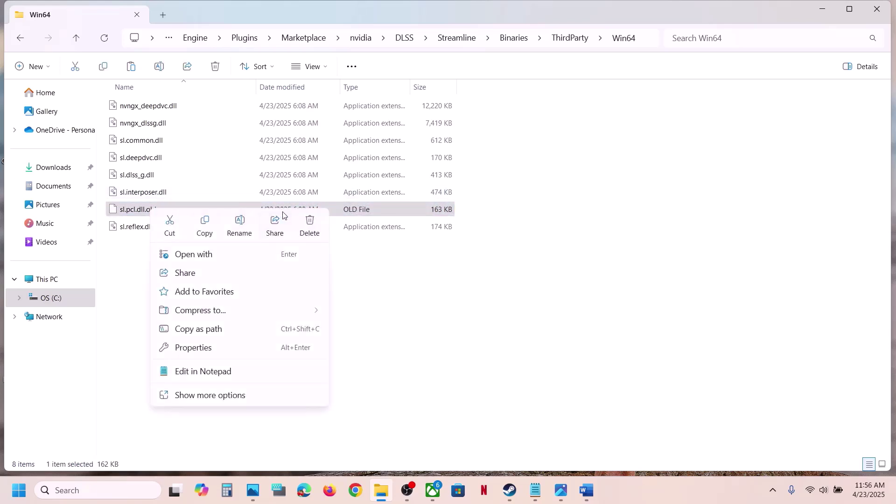
pyautogui.click(134, 271)
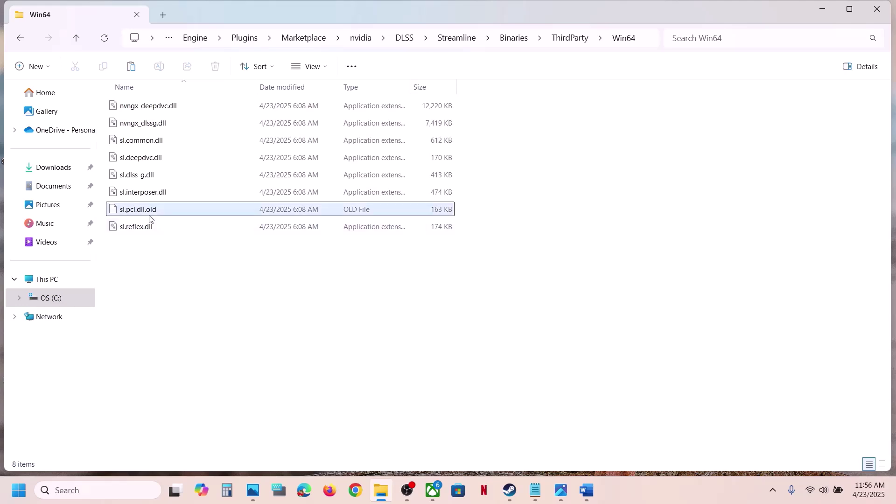
# Step: Switch to the Xbox app and browse the installed files of The Elder Scrolls IV: Oblivion Remastered from its management options
pyautogui.click(509, 490)
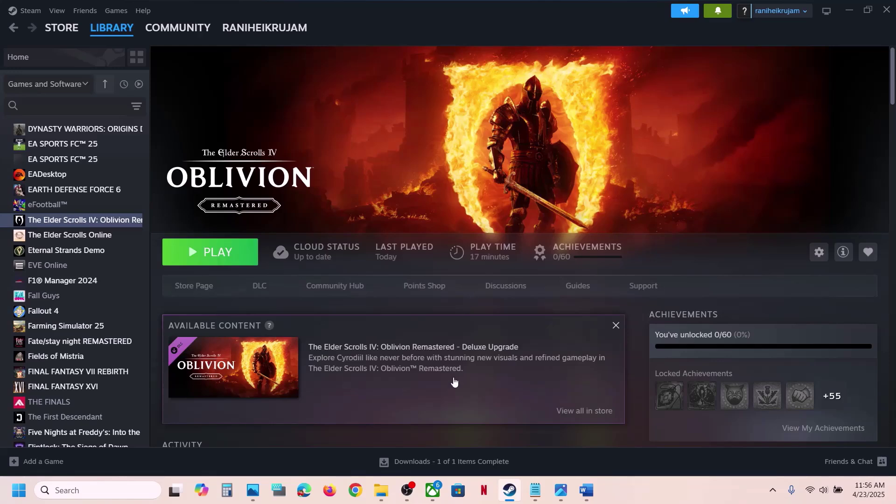
pyautogui.click(434, 493)
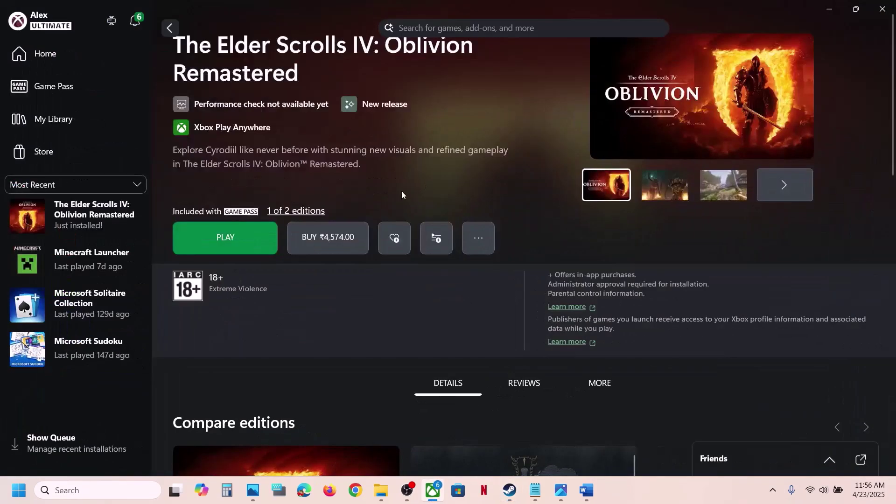
pyautogui.rightClick(105, 217)
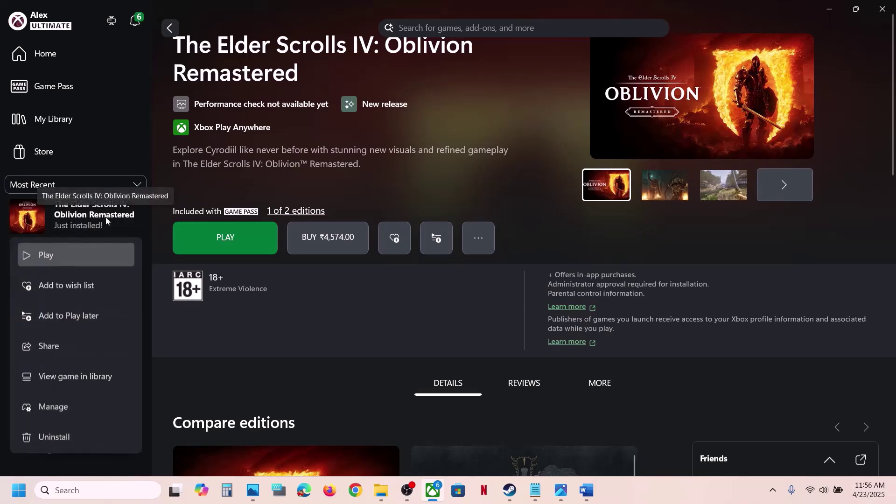
pyautogui.click(59, 408)
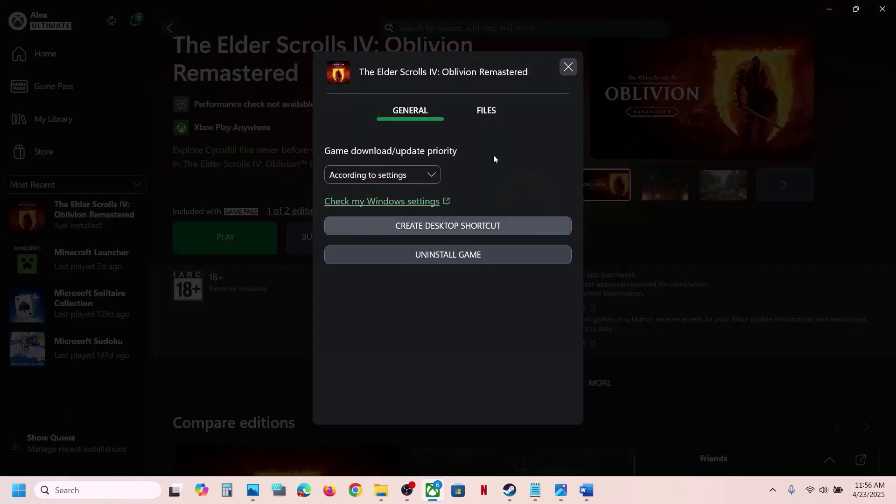
pyautogui.click(480, 114)
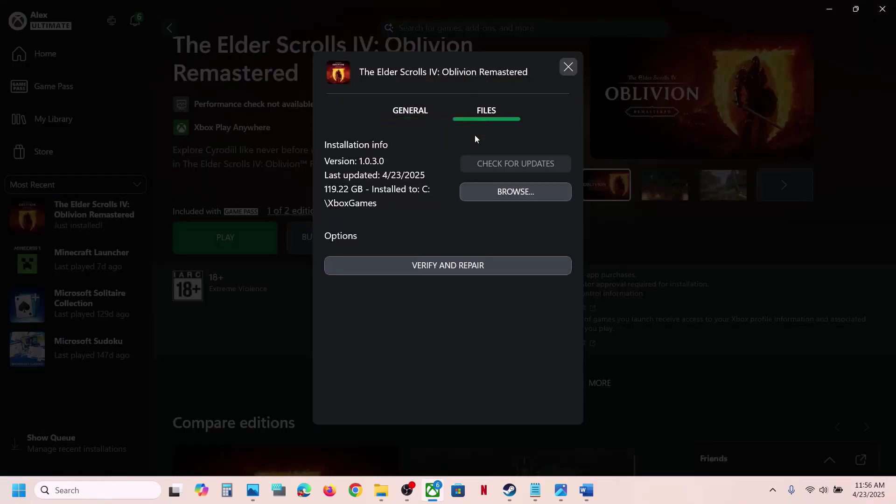
pyautogui.click(538, 192)
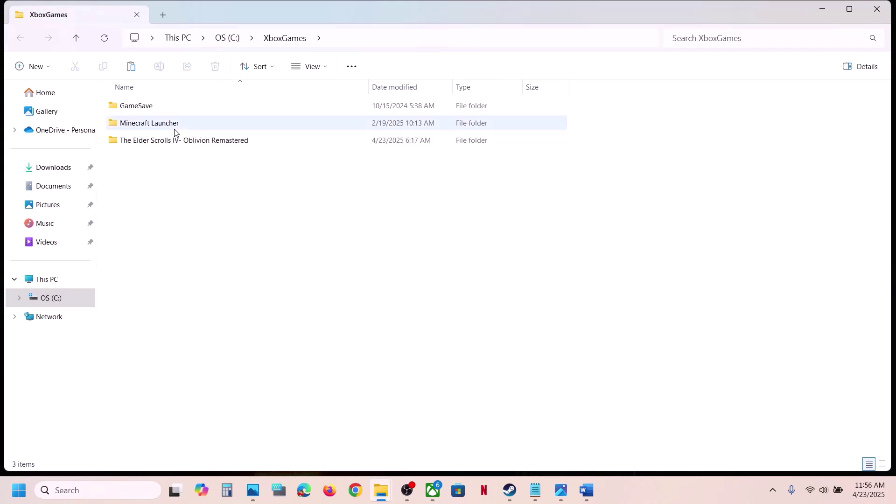
# Step: Open The Elder Scrolls IV- Oblivion Remastered\Content\Engine\Plugins\Marketplace\nvidia\DLSS\Streamline\Binaries\ThirdParty\Win64 inside XboxGames
pyautogui.doubleClick(170, 142)
pyautogui.doubleClick(145, 106)
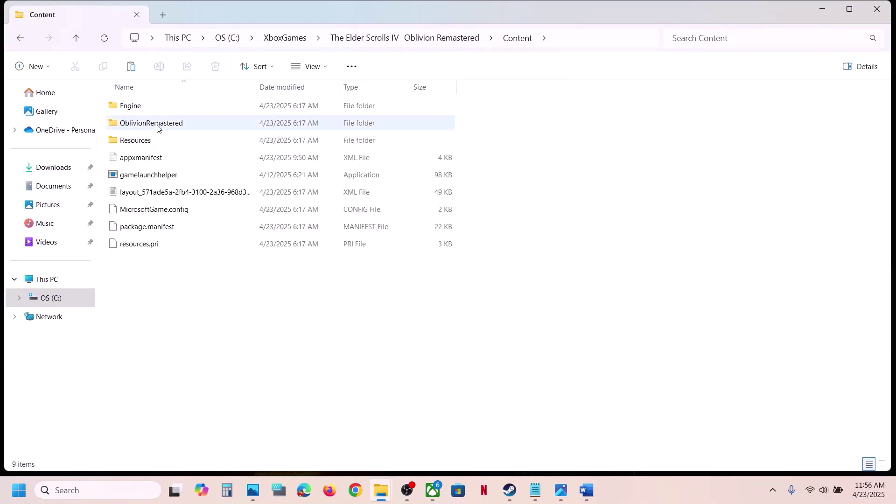
pyautogui.doubleClick(137, 110)
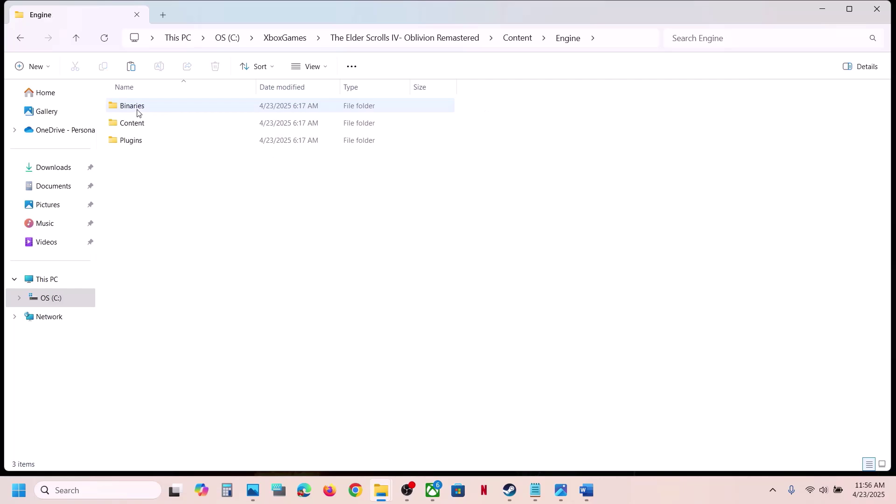
pyautogui.doubleClick(138, 145)
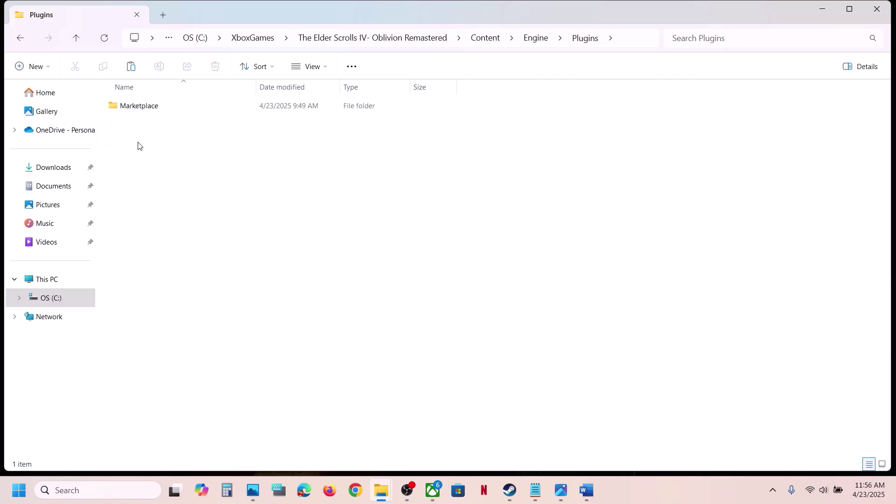
pyautogui.doubleClick(144, 111)
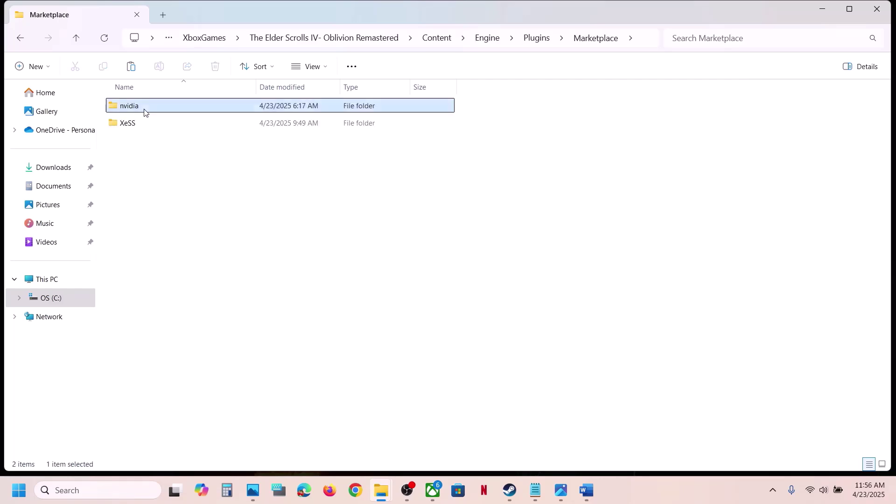
pyautogui.doubleClick(144, 111)
pyautogui.doubleClick(144, 111)
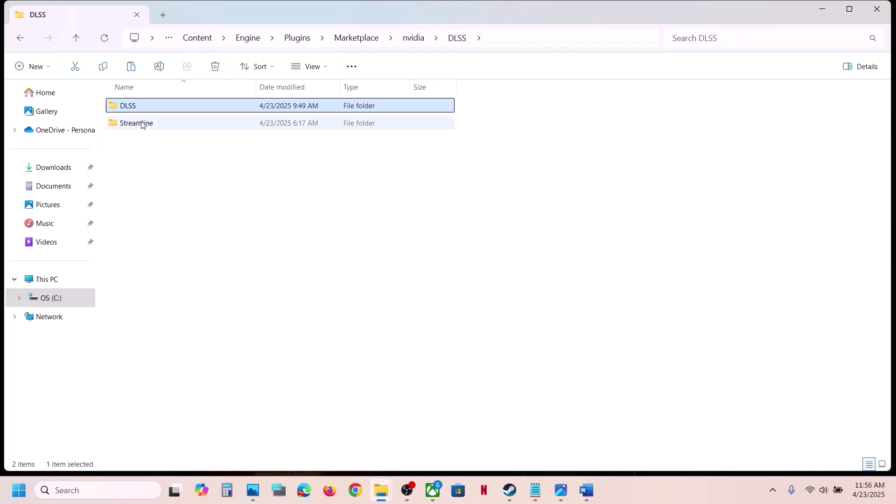
pyautogui.doubleClick(141, 123)
pyautogui.doubleClick(150, 111)
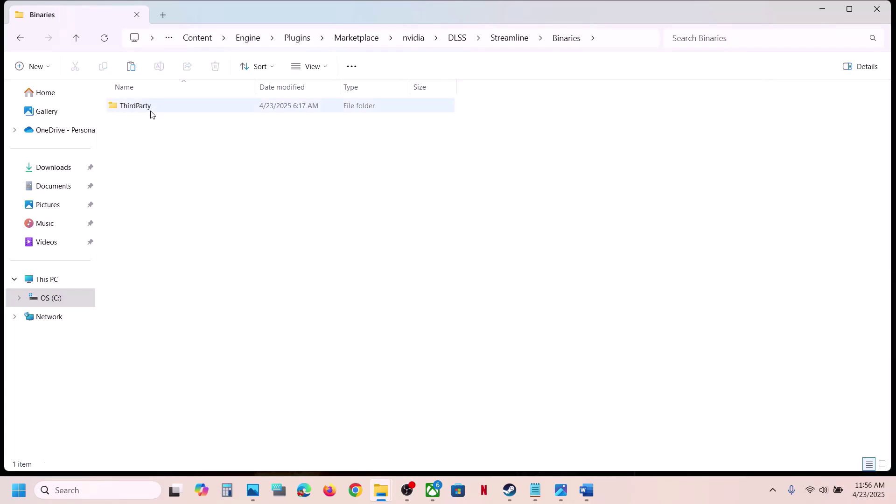
pyautogui.doubleClick(151, 111)
pyautogui.doubleClick(151, 111)
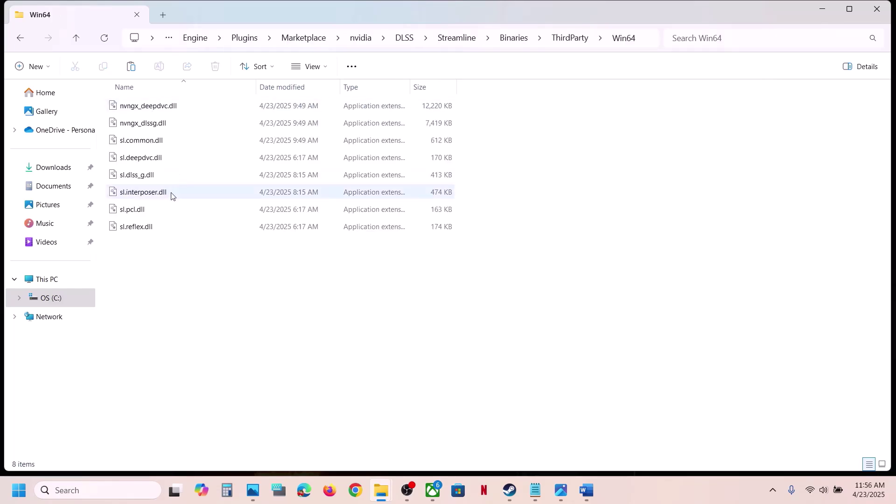
pyautogui.click(146, 210)
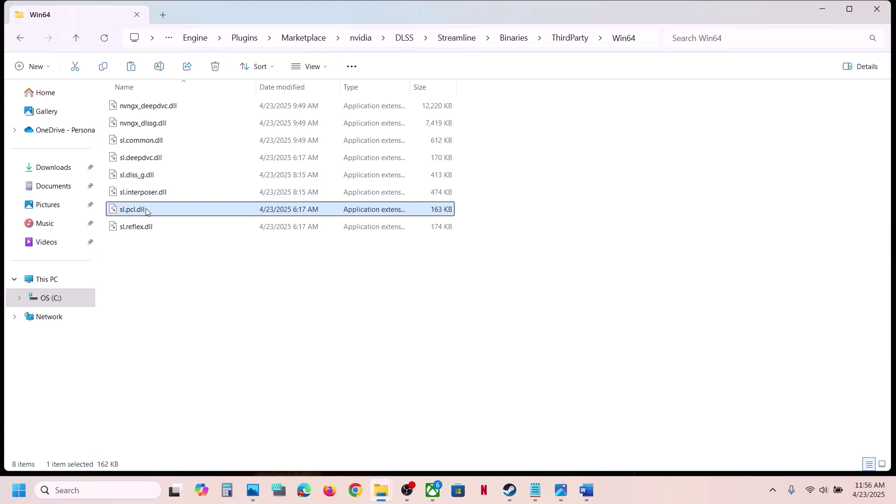
pyautogui.rightClick(146, 210)
pyautogui.click(143, 252)
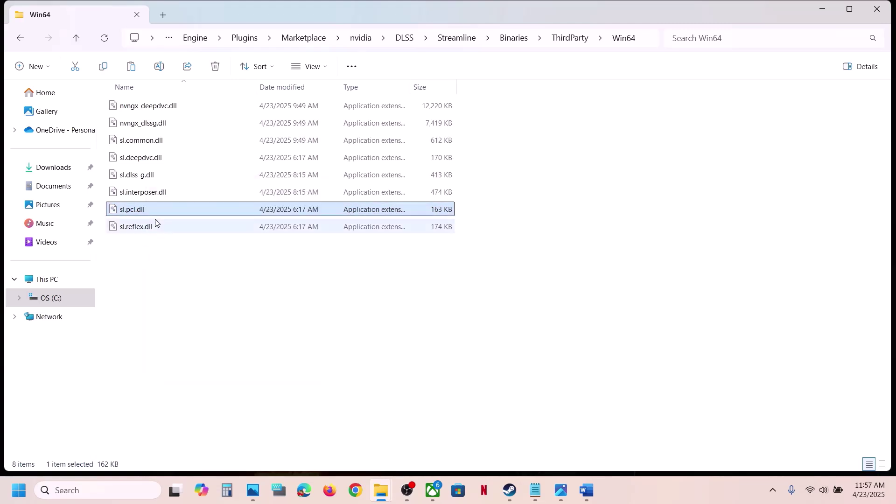
pyautogui.rightClick(154, 214)
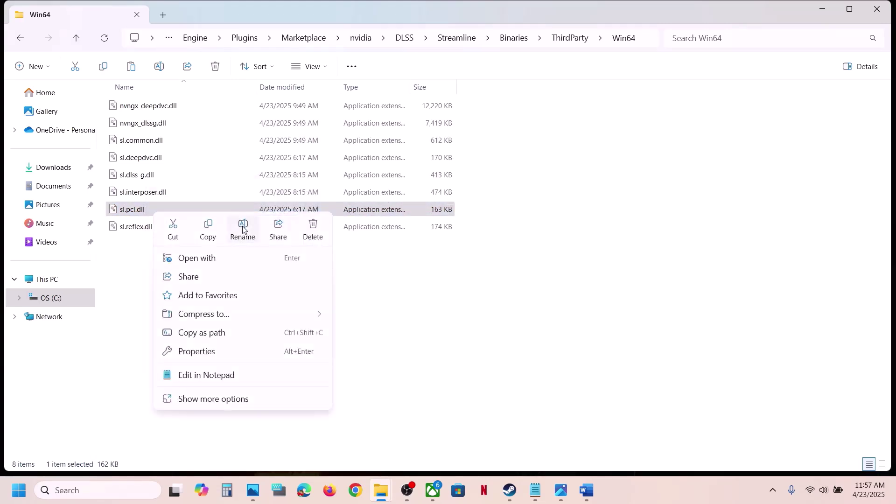
pyautogui.click(456, 415)
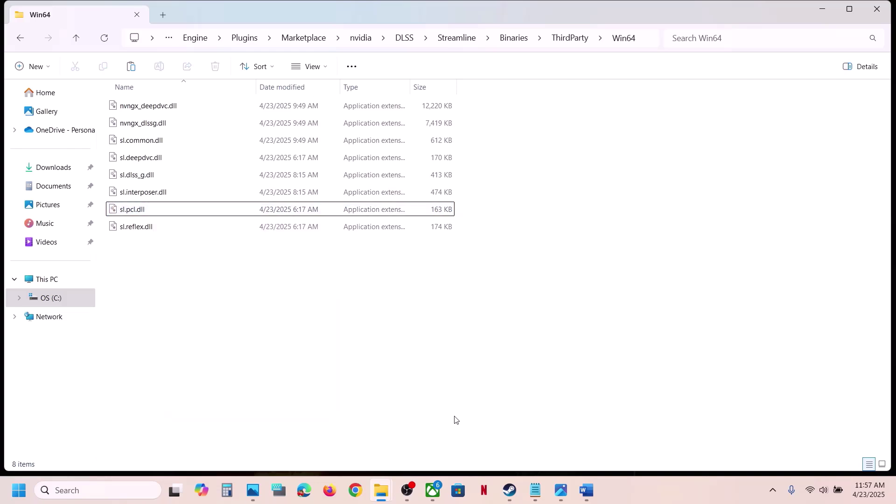
pyautogui.click(433, 490)
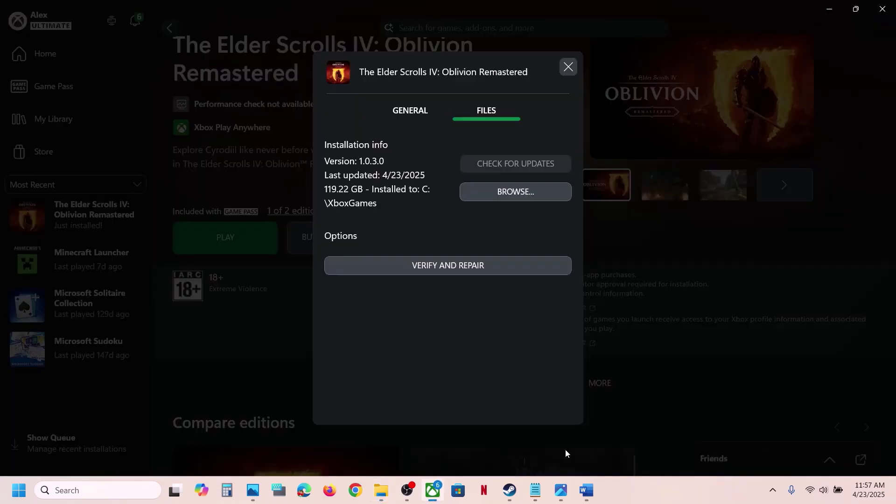
pyautogui.click(654, 394)
pyautogui.click(518, 494)
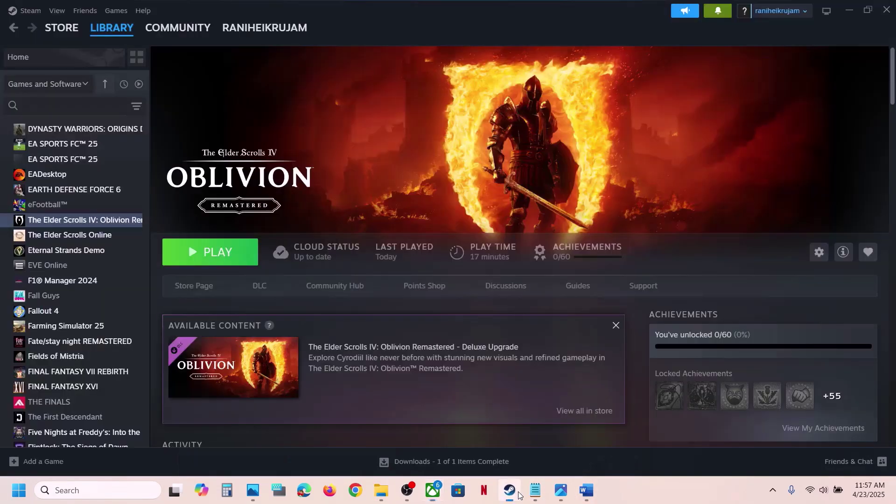
# Step: Switch to the Word document and read Step 2 about allowing the game exe through antivirus, Windows Security and firewall
pyautogui.click(586, 490)
pyautogui.scroll(-2, 365, 198)
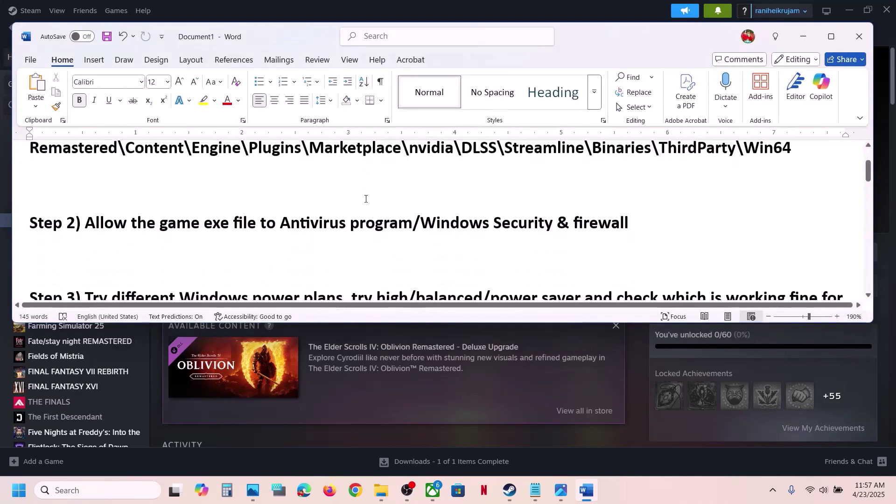
pyautogui.scroll(1, 257, 224)
pyautogui.moveTo(117, 241); pyautogui.dragTo(416, 246)
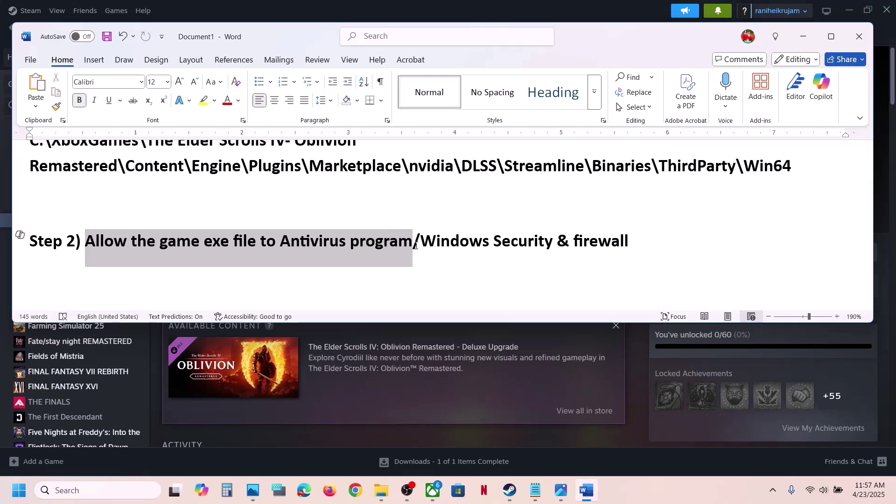
pyautogui.moveTo(421, 243); pyautogui.dragTo(533, 252)
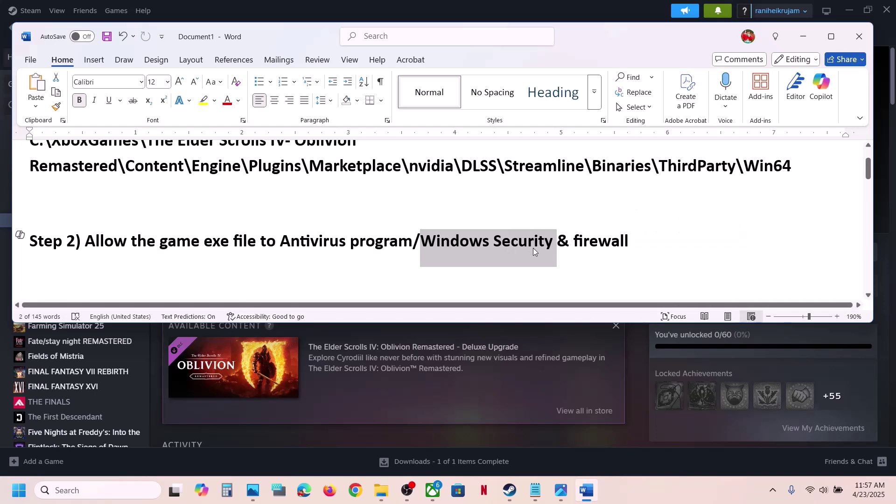
# Step: Open Virus & threat protection in Windows Security from the Privacy & security section of Windows Settings
pyautogui.press('super+i')
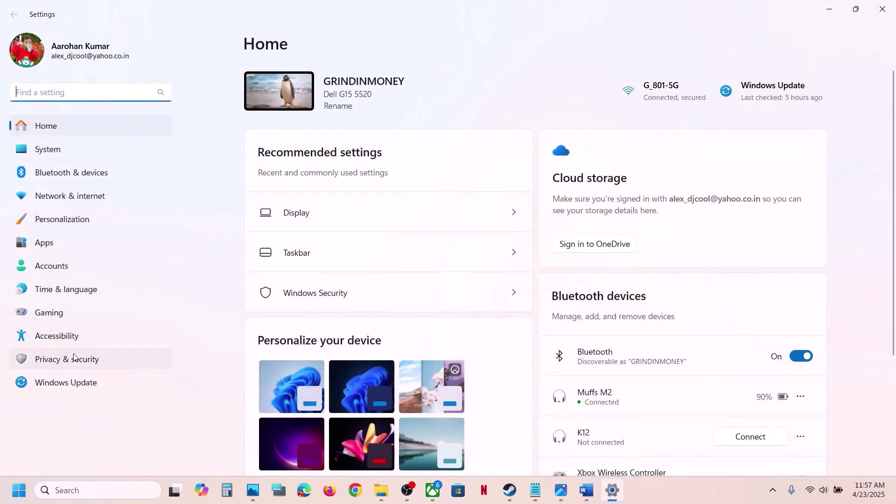
pyautogui.click(66, 359)
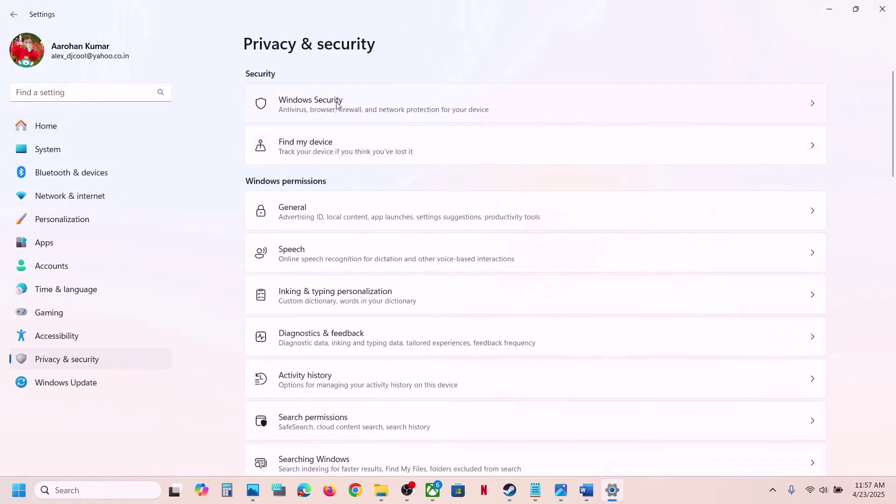
pyautogui.click(337, 103)
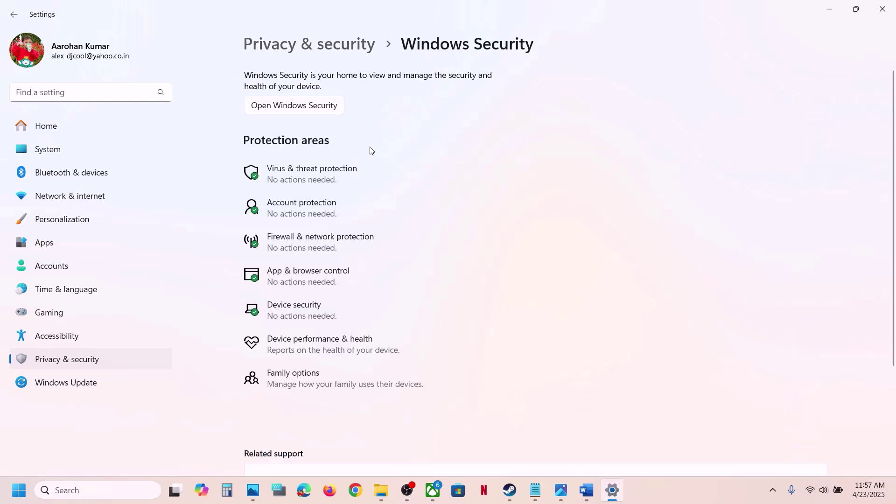
pyautogui.click(308, 166)
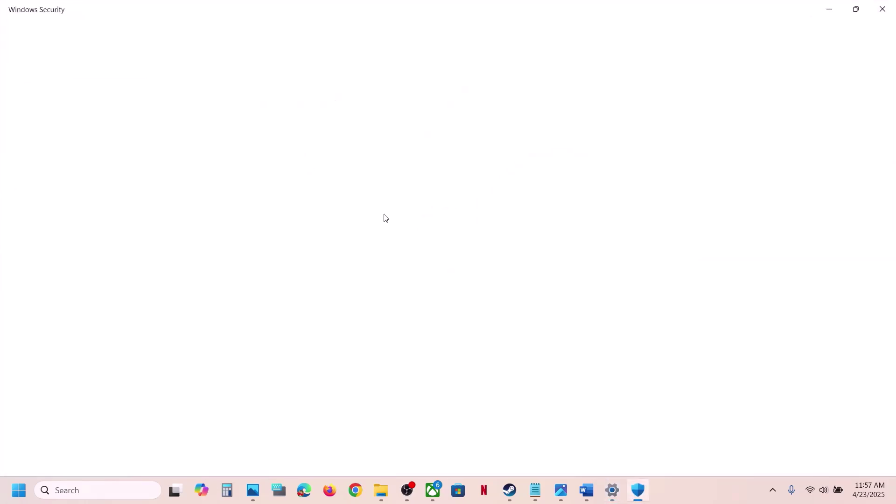
# Step: Open the protection history and examine which app and protected folder the 4/23/2025 10:57 AM blocked entry concerns
pyautogui.scroll(-3, 353, 273)
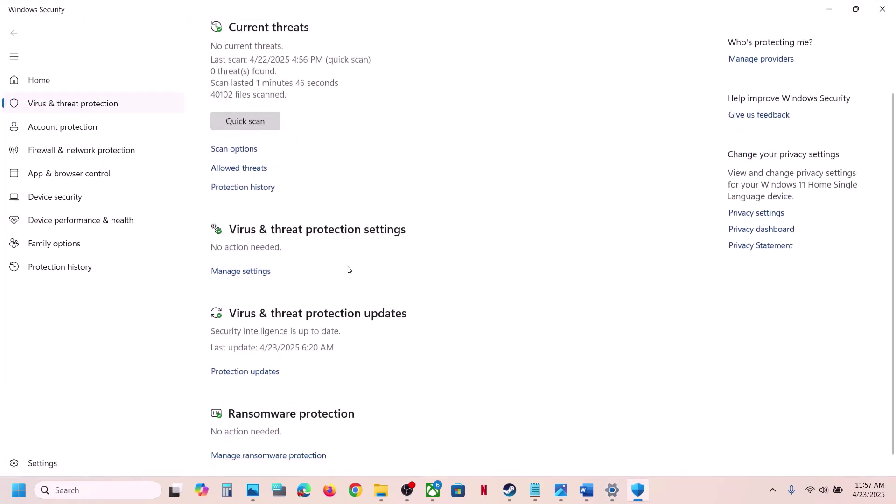
pyautogui.click(264, 187)
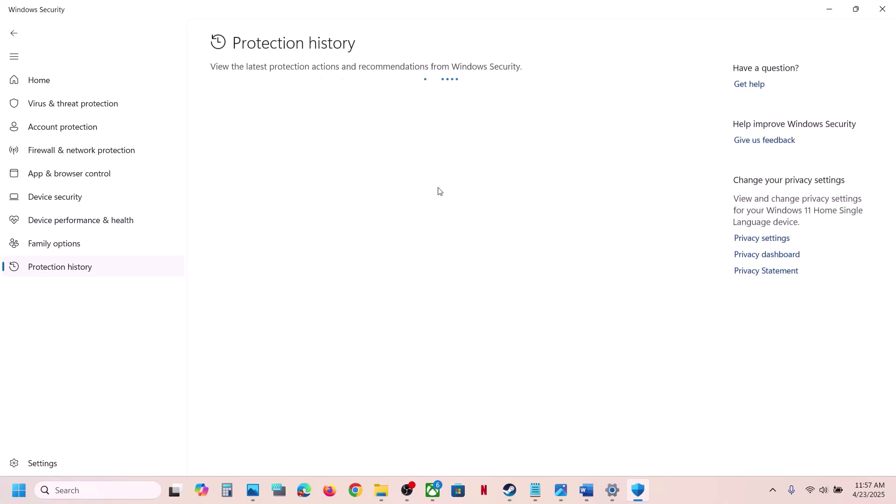
pyautogui.scroll(-2, 691, 467)
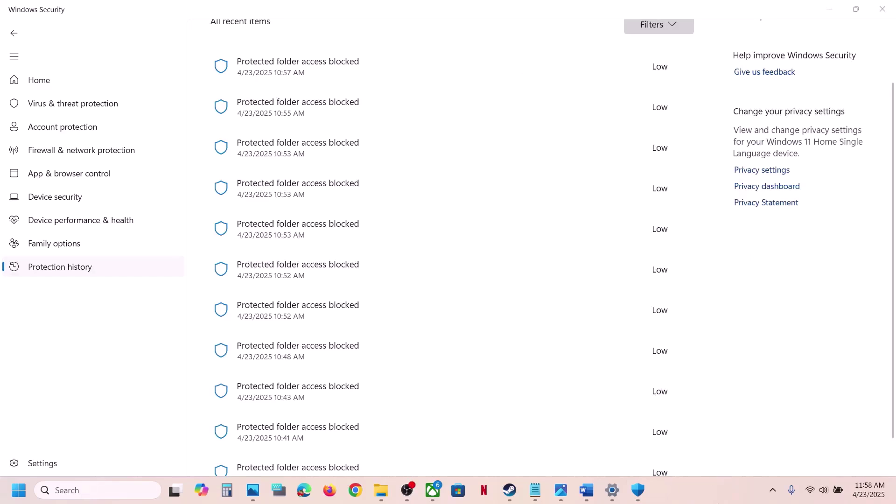
pyautogui.scroll(1, 416, 80)
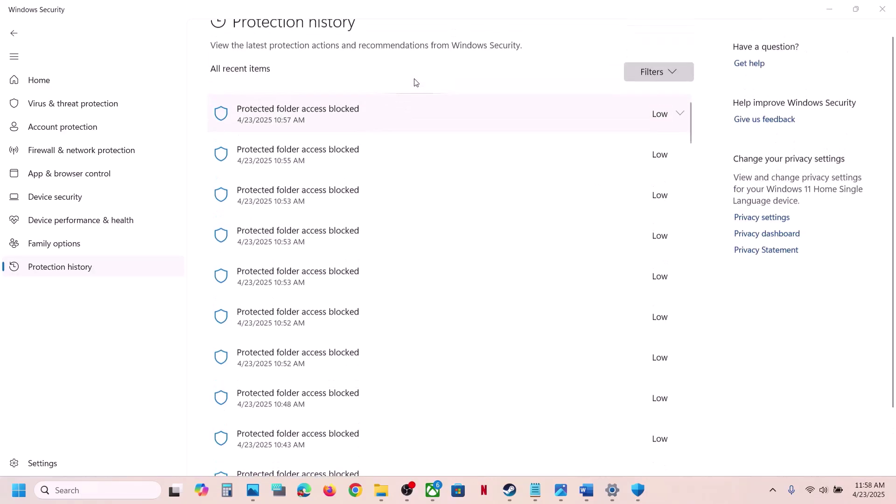
pyautogui.click(677, 113)
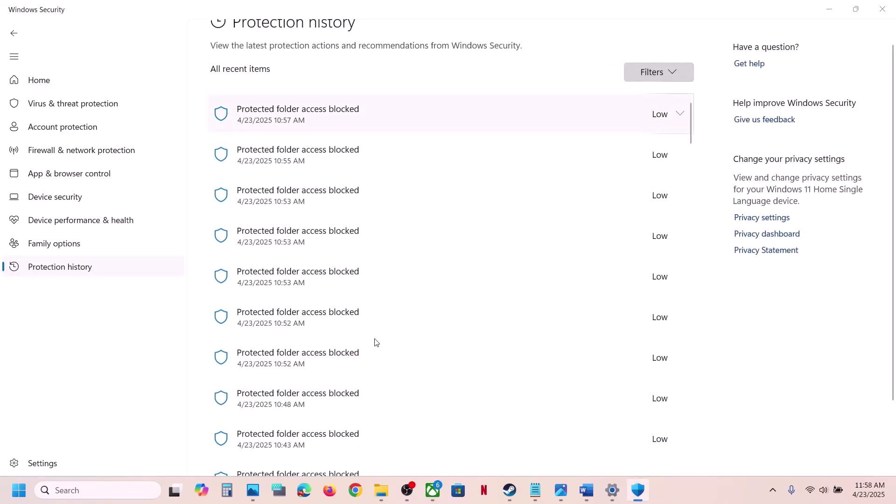
pyautogui.click(680, 112)
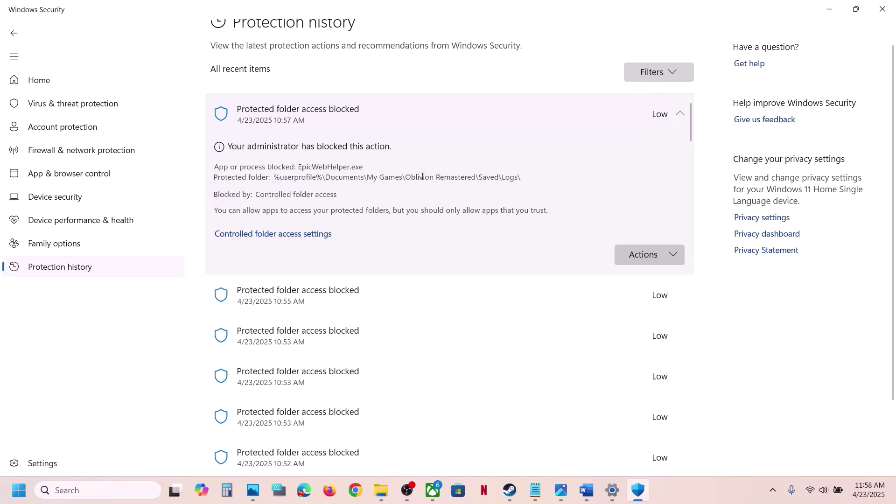
pyautogui.moveTo(408, 178); pyautogui.dragTo(464, 175)
# Step: Allow the app from the 10:57 AM blocked entry on the device, and show the available actions for the 10:55 AM entry
pyautogui.click(672, 255)
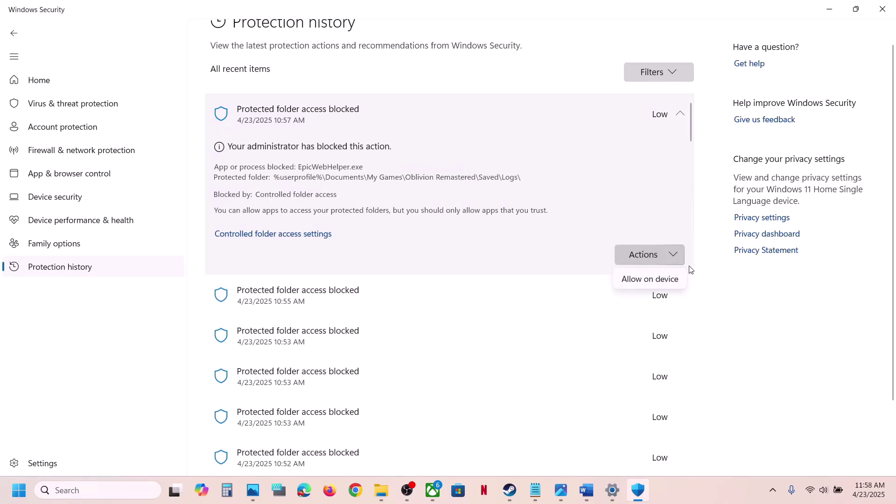
pyautogui.click(668, 280)
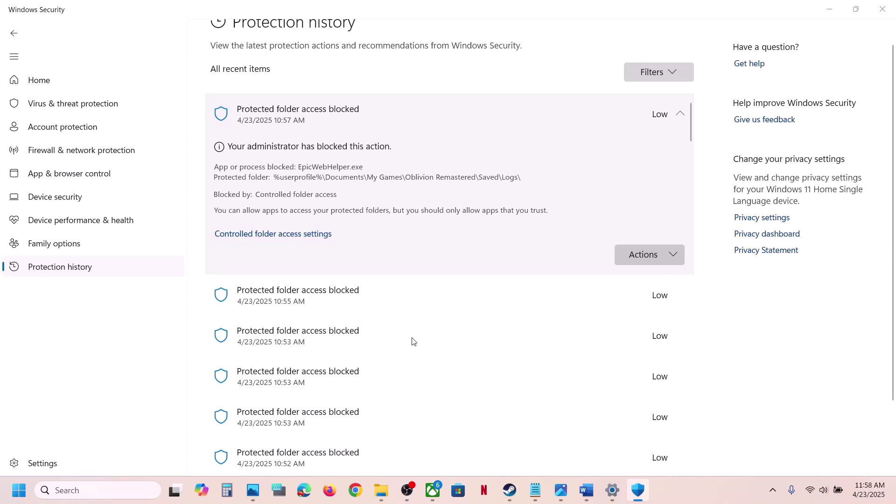
pyautogui.click(679, 275)
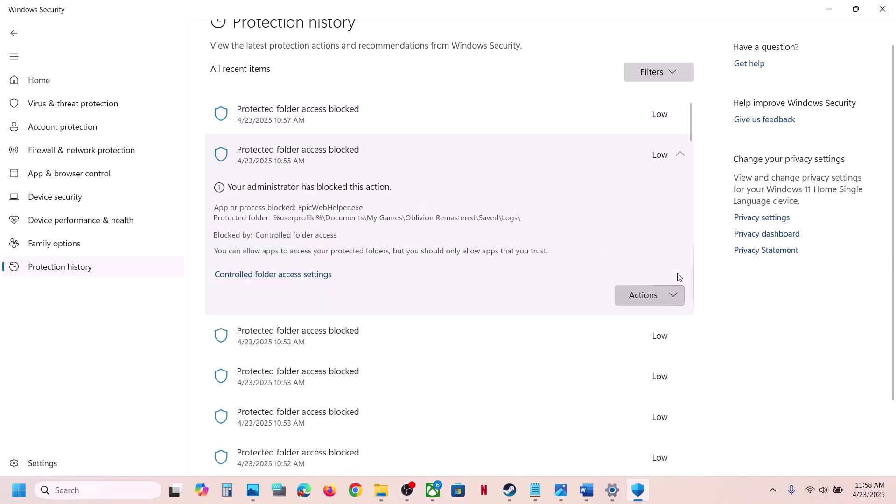
pyautogui.click(676, 301)
# Step: Open the list of apps allowed through Controlled folder access within the ransomware protection settings
pyautogui.click(94, 105)
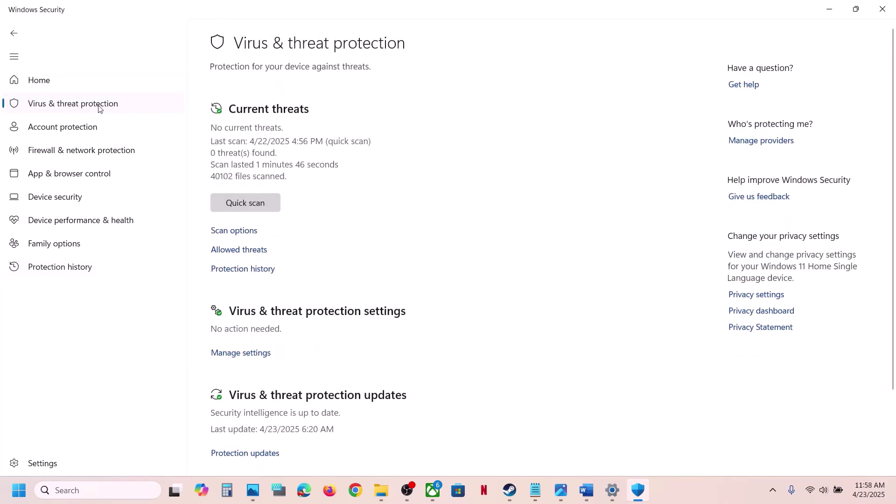
pyautogui.scroll(-3, 275, 204)
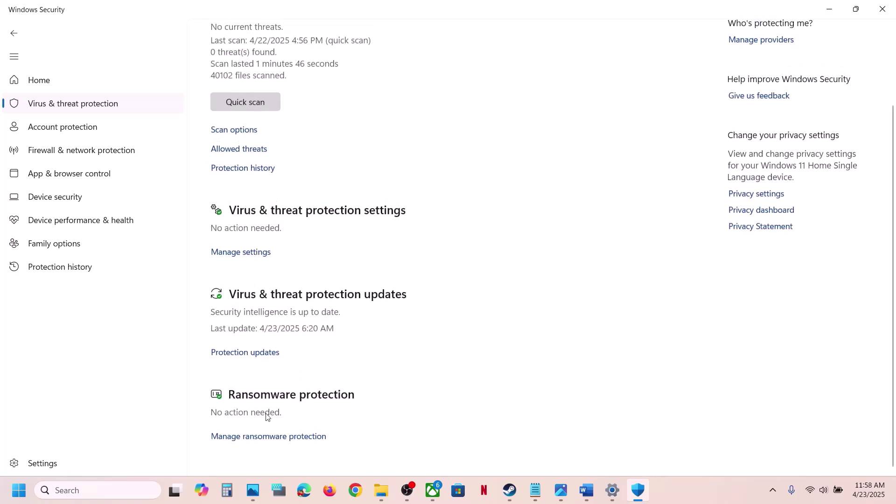
pyautogui.click(293, 439)
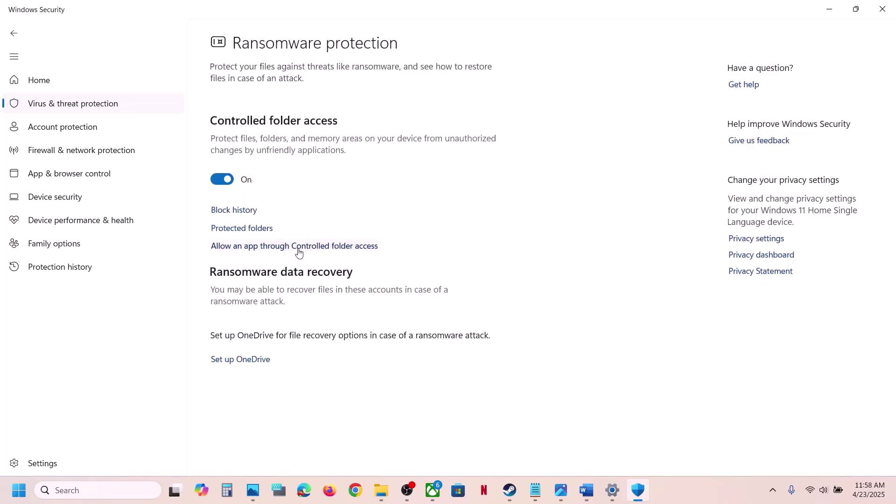
pyautogui.click(301, 247)
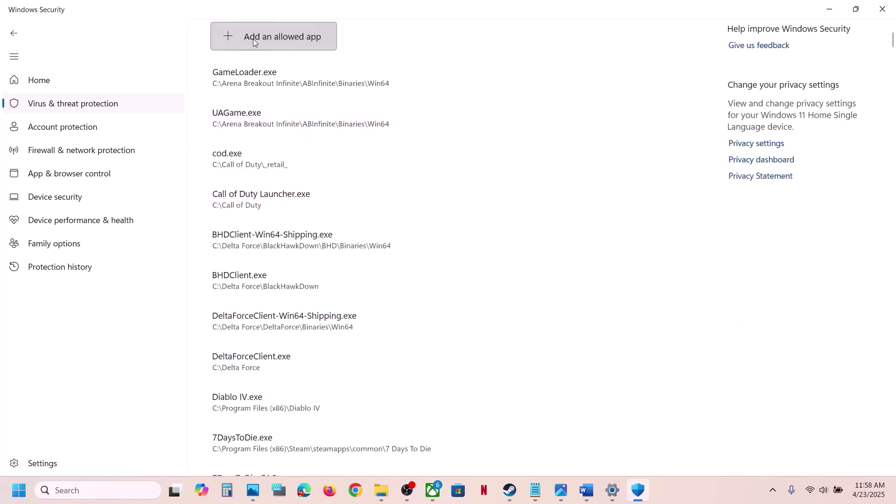
# Step: Add the OblivionRemastered application from Steam\steamapps\common\Oblivion Remastered as an allowed app
pyautogui.click(253, 39)
pyautogui.click(262, 82)
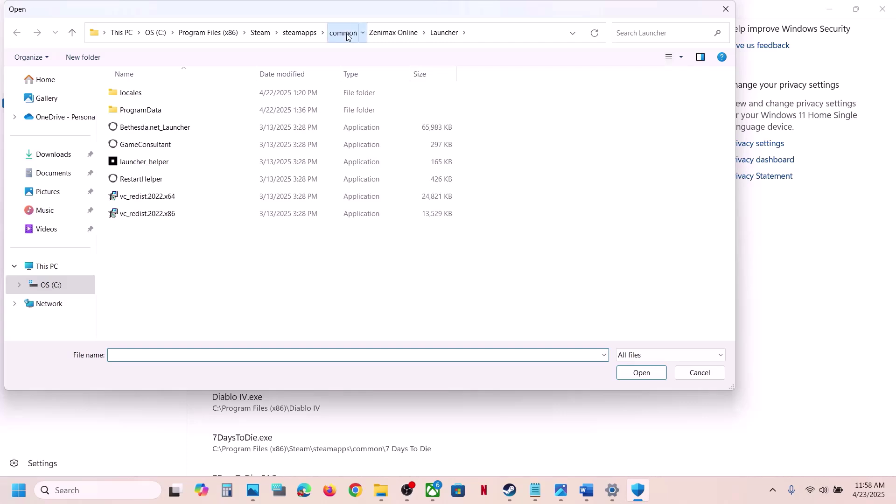
pyautogui.click(347, 36)
pyautogui.click(369, 37)
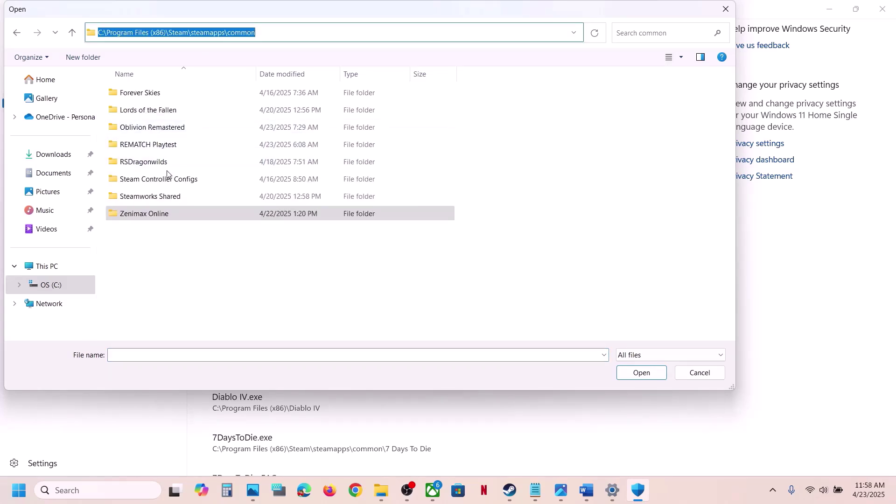
pyautogui.click(155, 131)
pyautogui.doubleClick(173, 132)
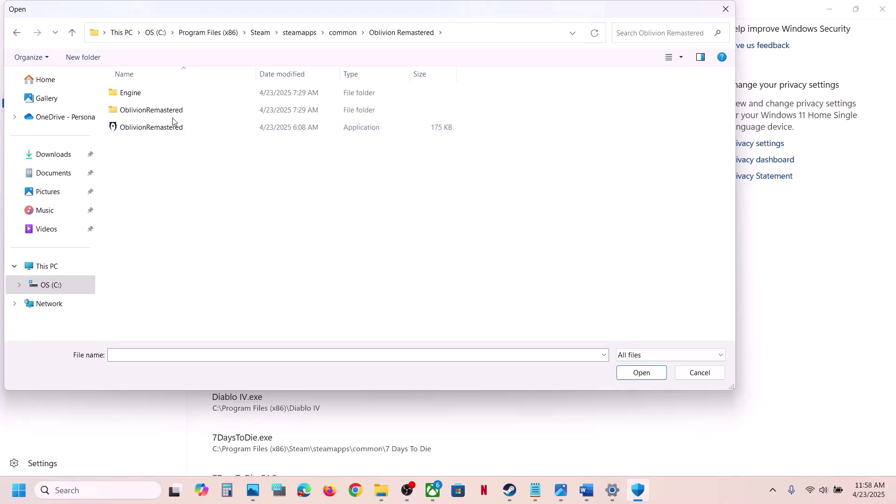
pyautogui.click(150, 125)
pyautogui.click(640, 372)
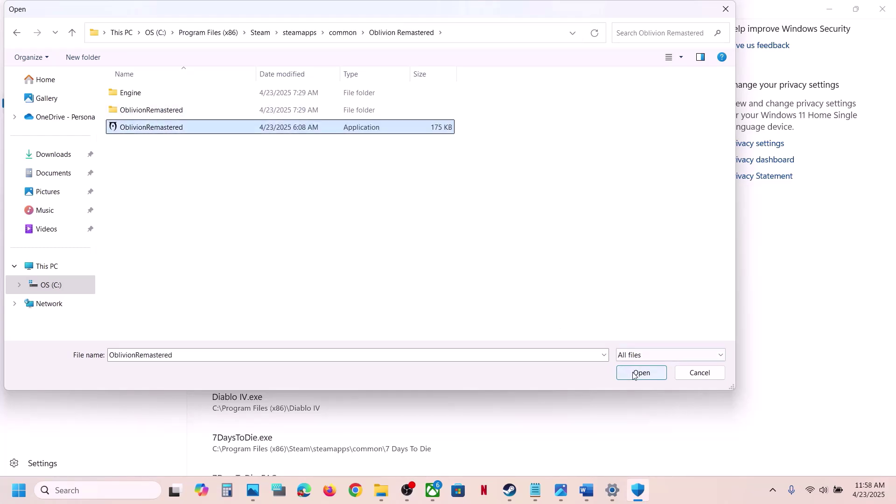
# Step: Add OblivionRemastered-Win64-Shipping from the game's OblivionRemastered\Binaries\Win64 folder as another allowed app
pyautogui.click(287, 42)
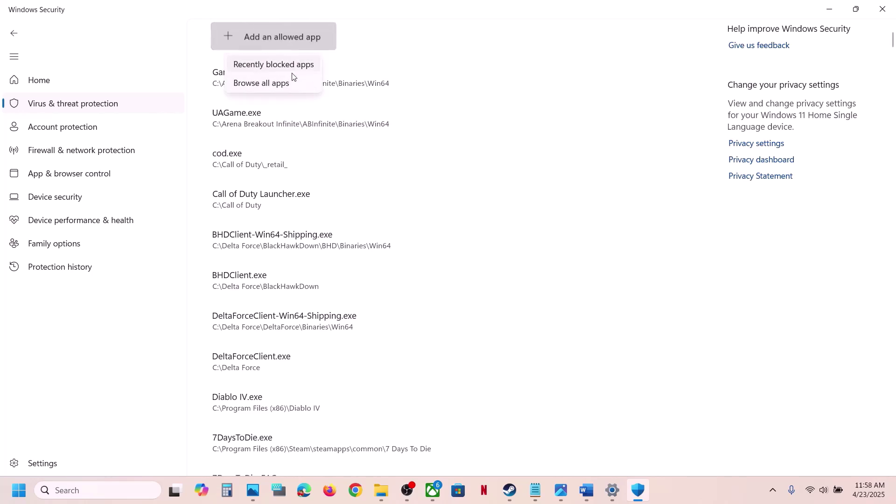
pyautogui.click(284, 81)
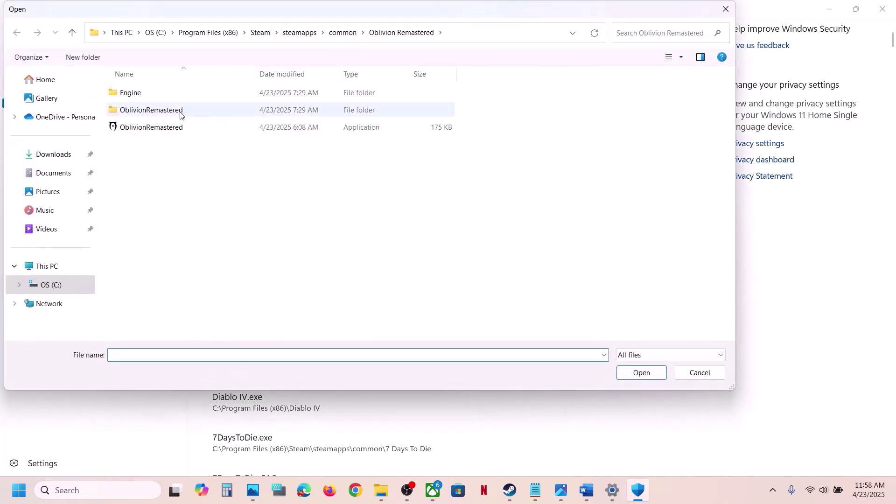
pyautogui.doubleClick(180, 112)
pyautogui.doubleClick(160, 96)
pyautogui.click(159, 97)
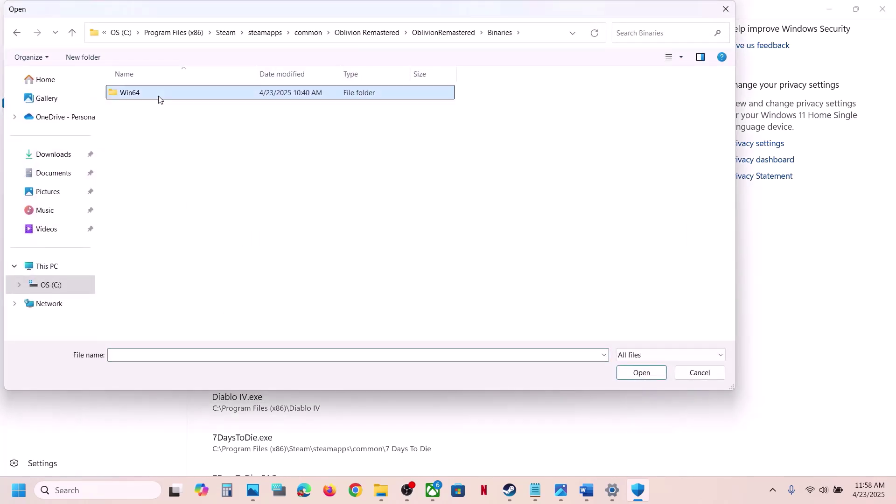
pyautogui.doubleClick(158, 97)
pyautogui.click(177, 112)
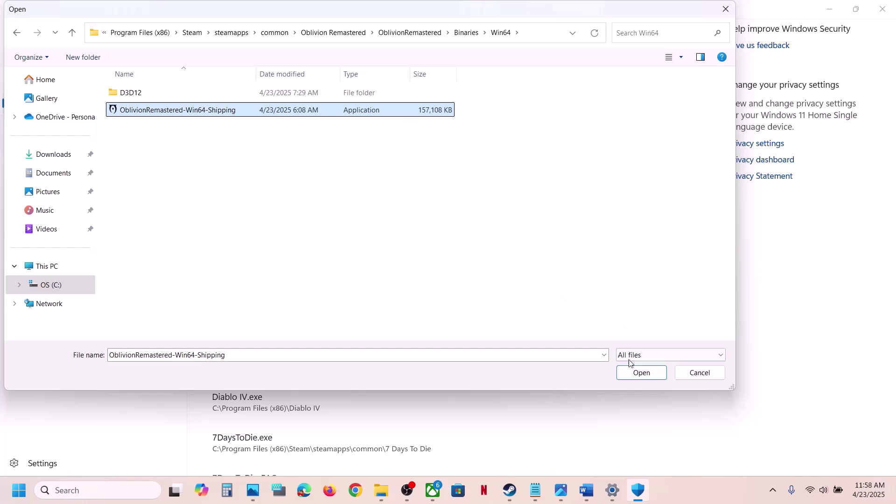
pyautogui.click(632, 374)
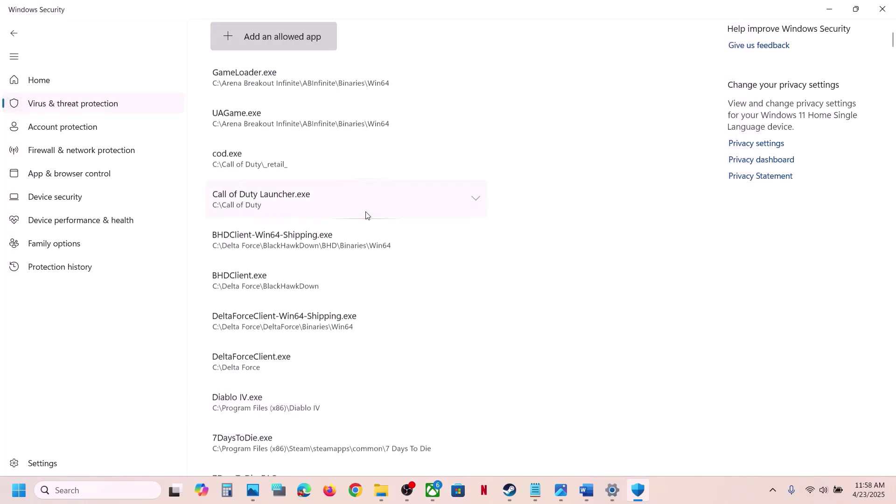
# Step: Open the apps allowed through Windows Defender Firewall from Control Panel's System and Security section, and unlock the list for changes
pyautogui.click(111, 489)
pyautogui.write('o')
pyautogui.press('BackSpace')
pyautogui.write('control')
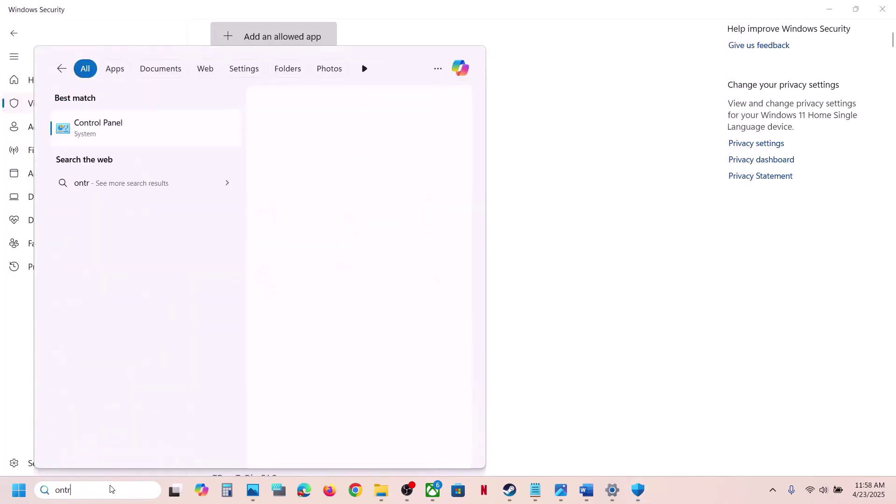
pyautogui.press('Return')
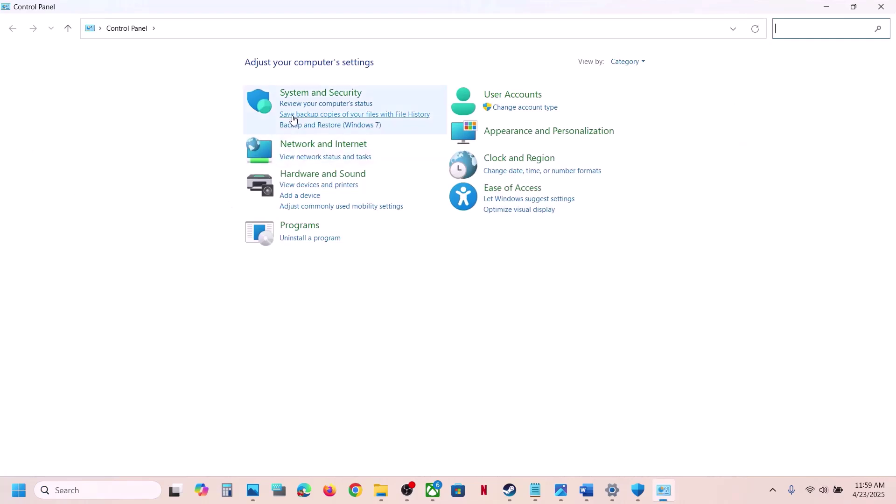
pyautogui.click(305, 92)
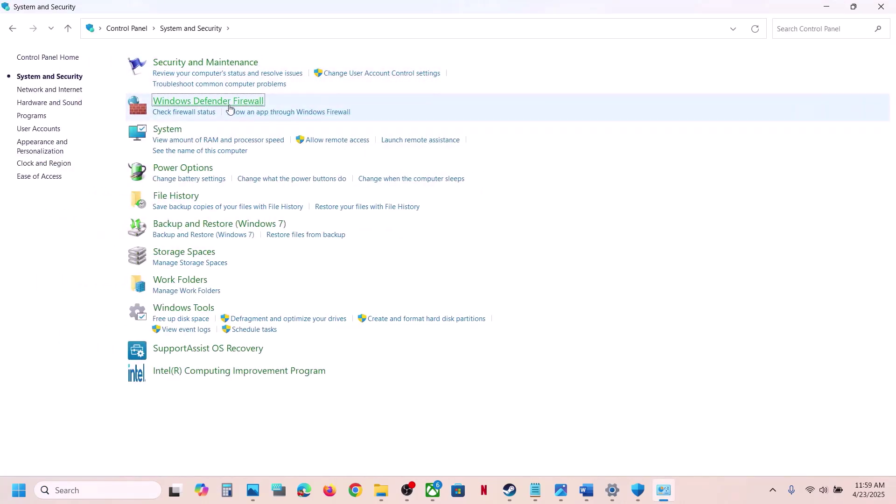
pyautogui.click(227, 102)
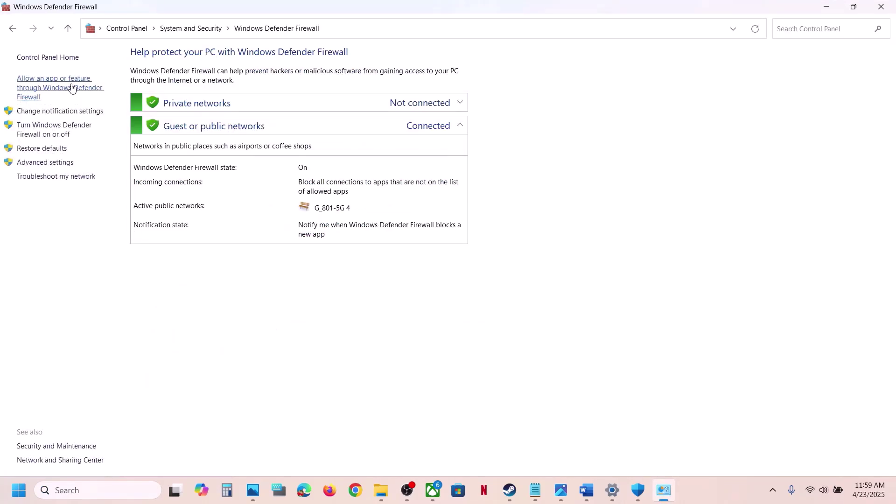
pyautogui.click(72, 88)
pyautogui.click(581, 90)
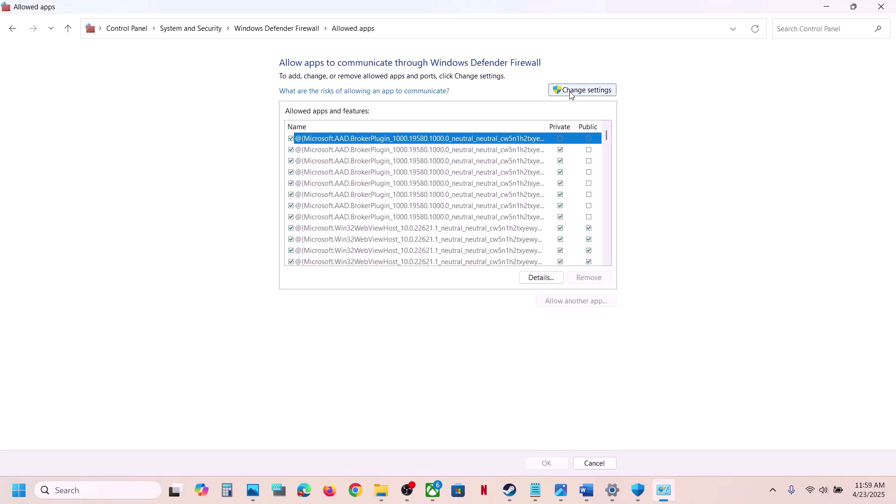
# Step: Add the OblivionRemastered application from Steam\steamapps\common\Oblivion Remastered to the firewall's allowed apps
pyautogui.click(588, 302)
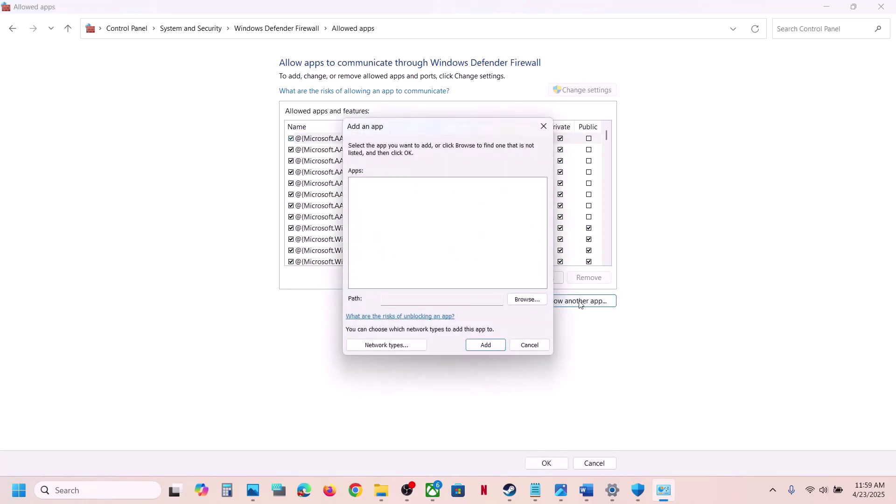
pyautogui.click(525, 299)
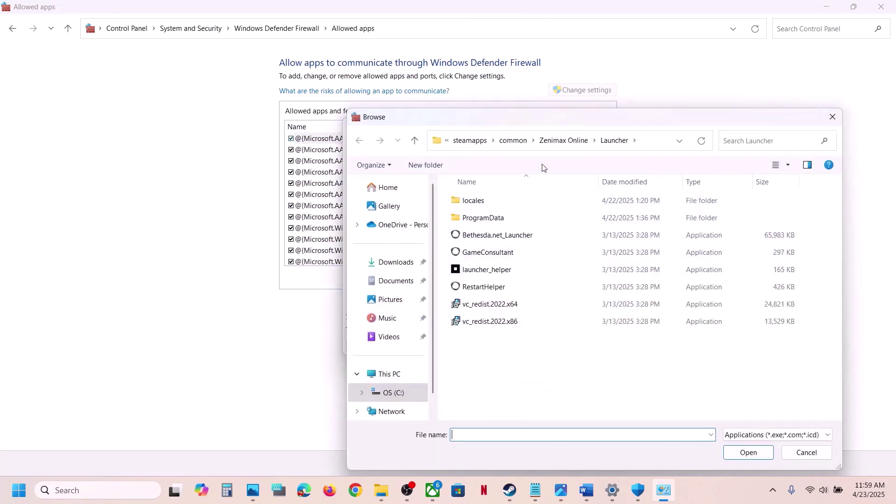
pyautogui.click(513, 141)
pyautogui.click(496, 235)
pyautogui.doubleClick(496, 235)
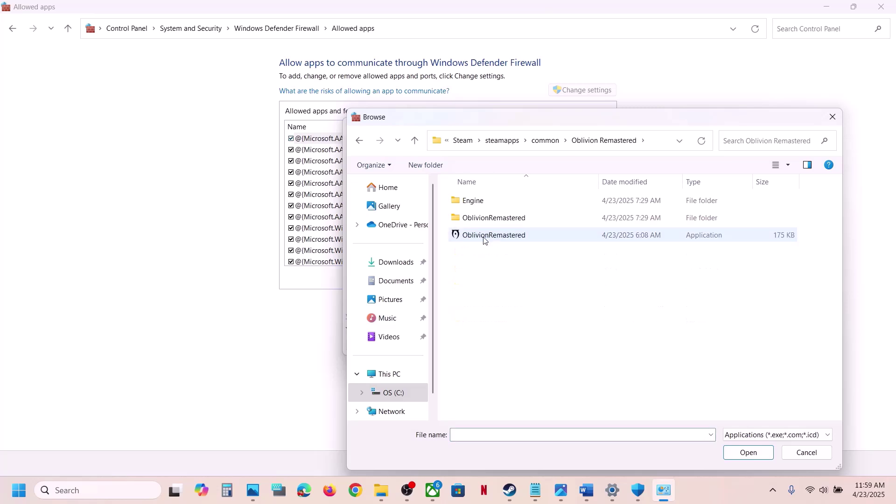
pyautogui.click(485, 238)
pyautogui.click(749, 452)
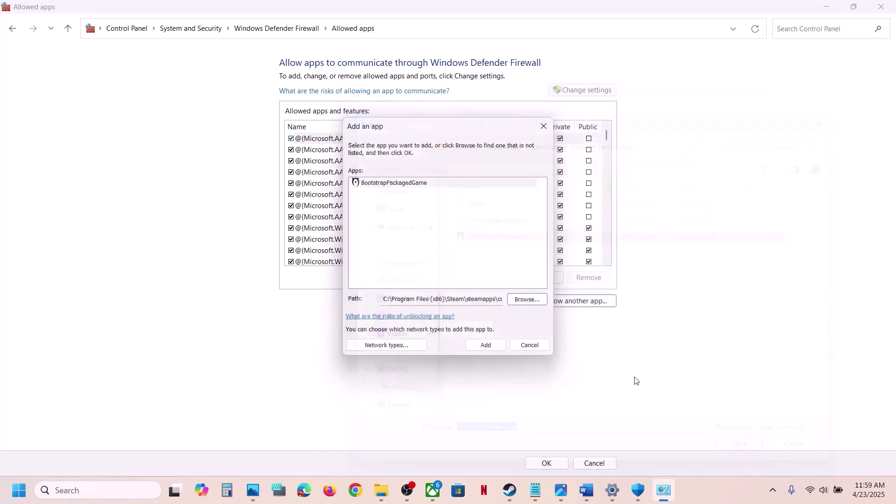
pyautogui.click(485, 345)
# Step: Add OblivionRemastered-Win64-Shipping from OblivionRemastered\Binaries\Win64 to the firewall's allowed apps and select its entry in the list
pyautogui.click(531, 288)
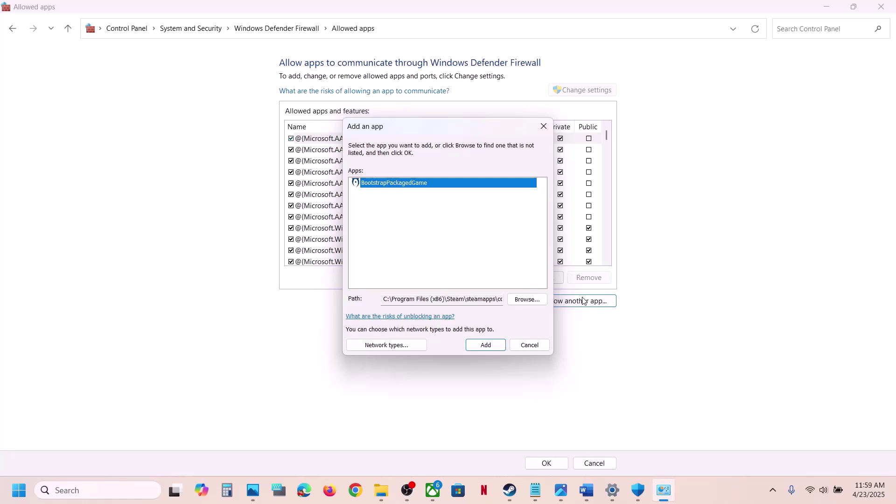
pyautogui.click(537, 299)
pyautogui.doubleClick(482, 219)
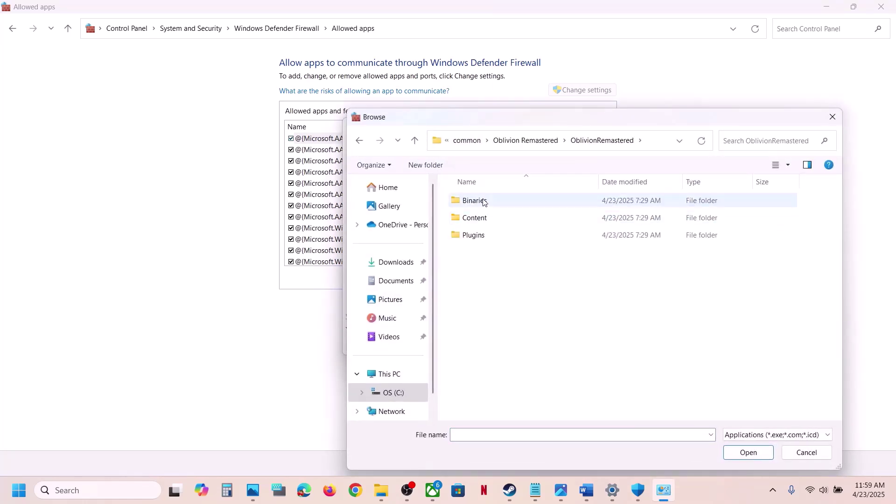
pyautogui.doubleClick(480, 202)
pyautogui.doubleClick(482, 200)
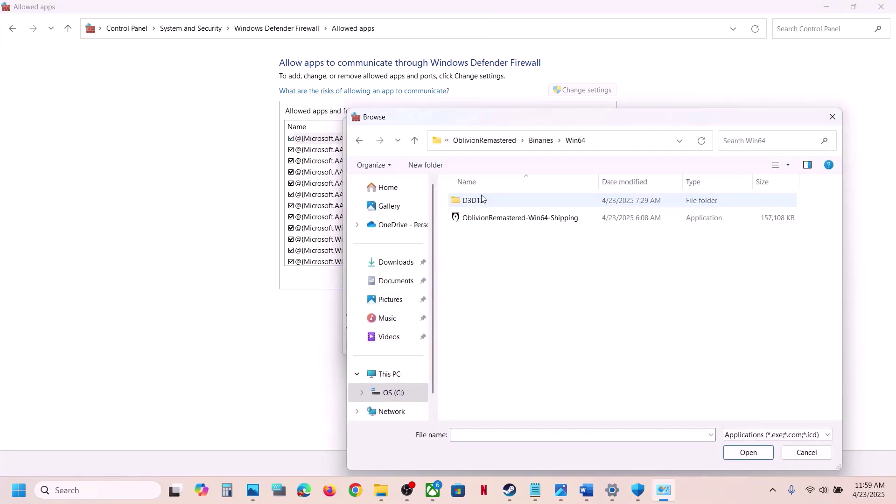
pyautogui.click(501, 217)
pyautogui.click(741, 452)
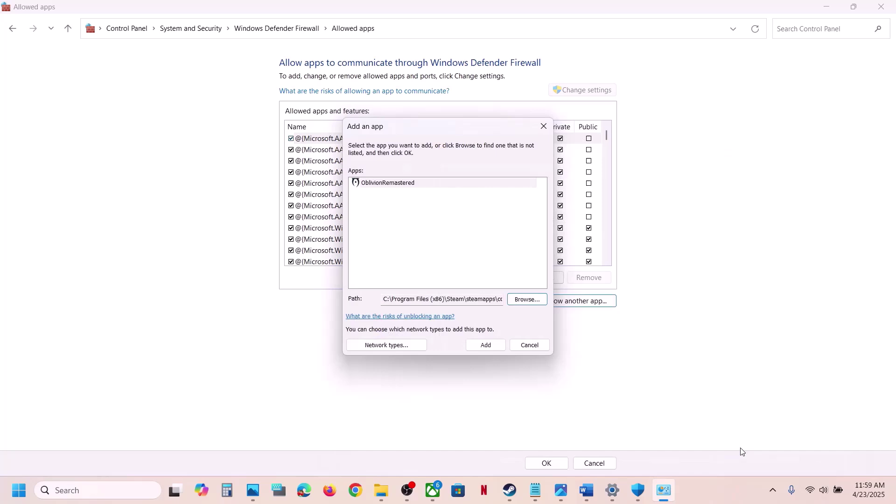
pyautogui.click(486, 345)
pyautogui.click(308, 251)
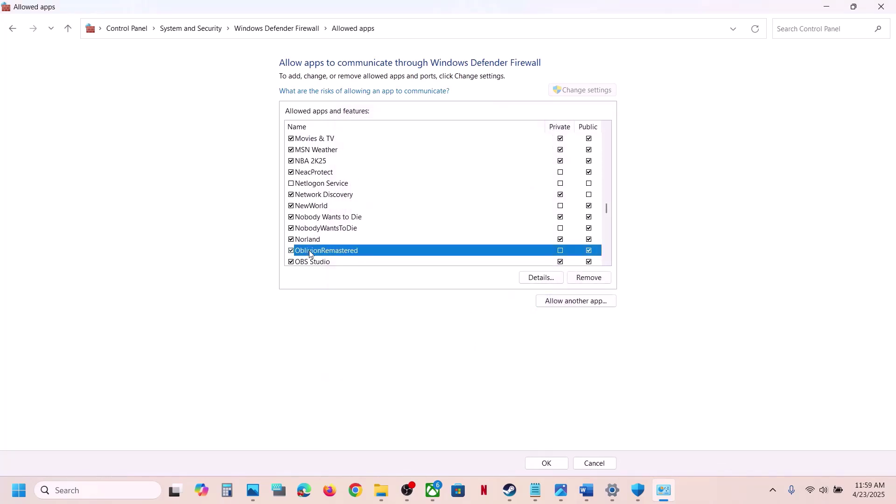
# Step: Close the firewall and Windows Security windows, and review Step 3 about Windows power plans in the Word document
pyautogui.click(884, 7)
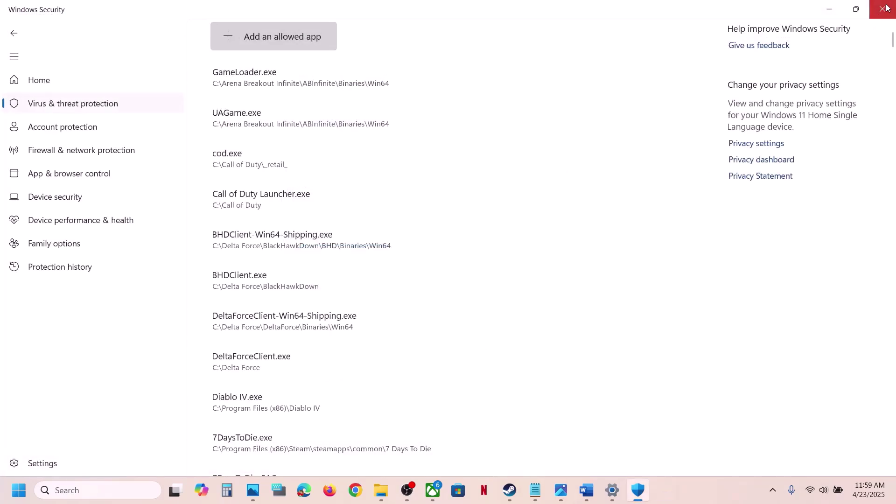
pyautogui.click(886, 8)
pyautogui.click(886, 8)
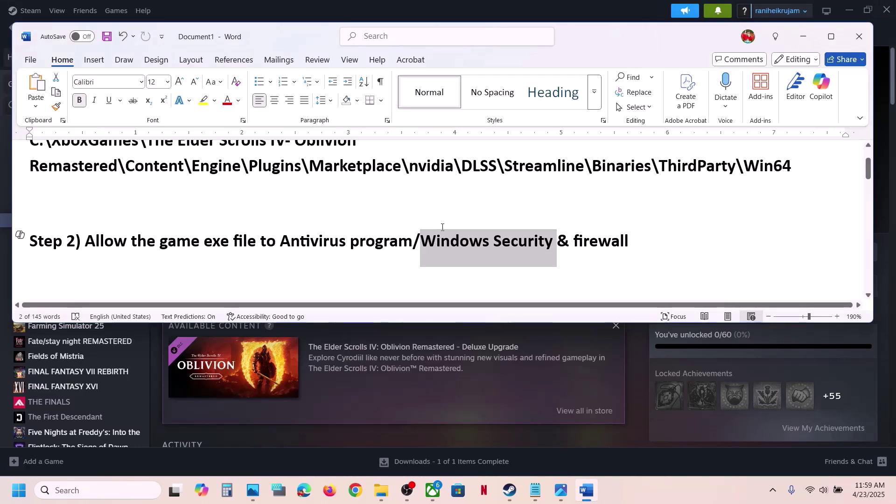
pyautogui.scroll(-2, 441, 230)
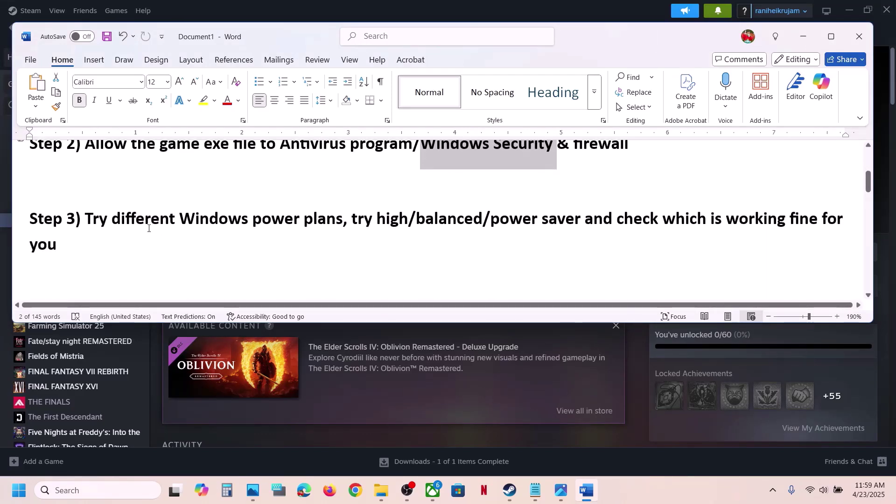
pyautogui.moveTo(110, 228); pyautogui.dragTo(351, 215)
pyautogui.click(351, 215)
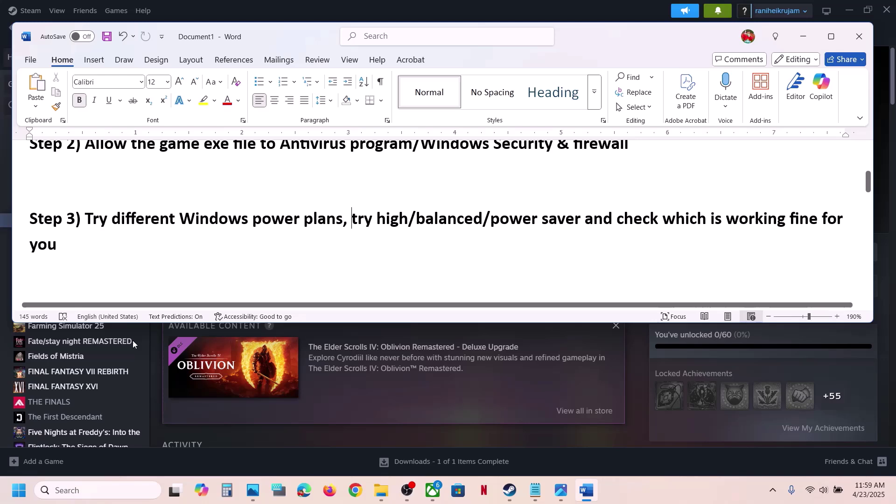
# Step: Open Power Options from Control Panel's Hardware and Sound section to view the available power plans
pyautogui.click(71, 487)
pyautogui.write('control')
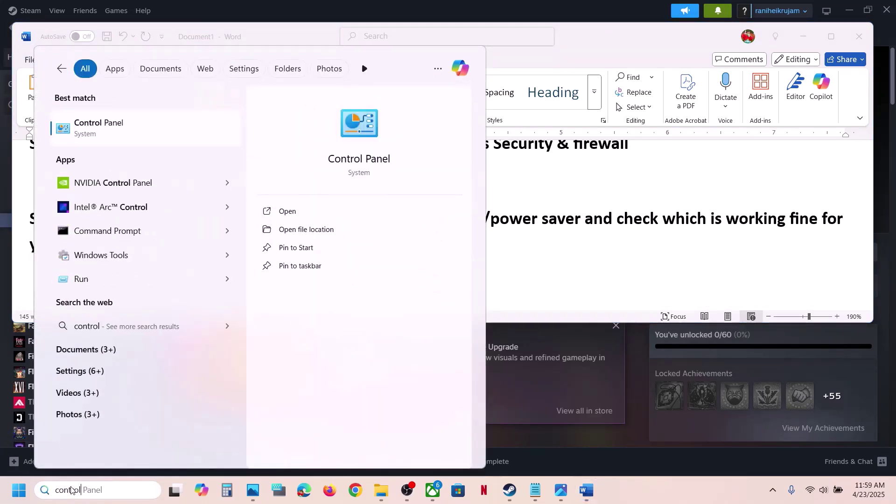
pyautogui.press('Return')
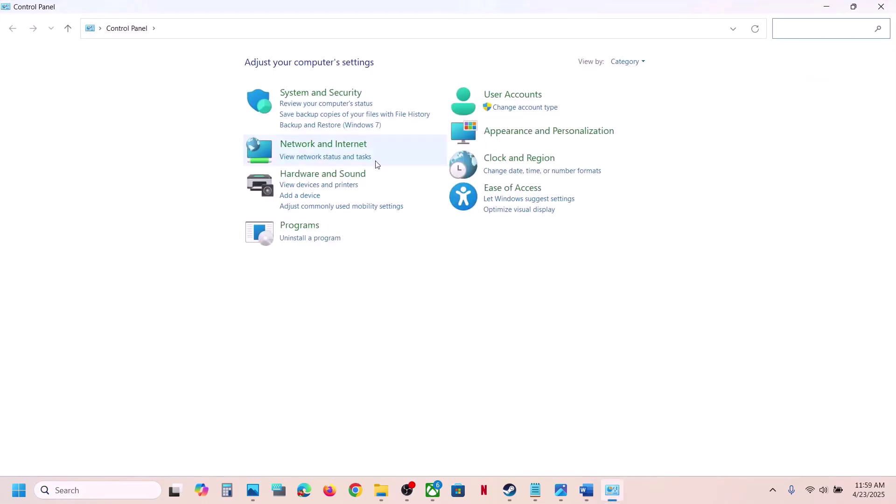
pyautogui.click(339, 176)
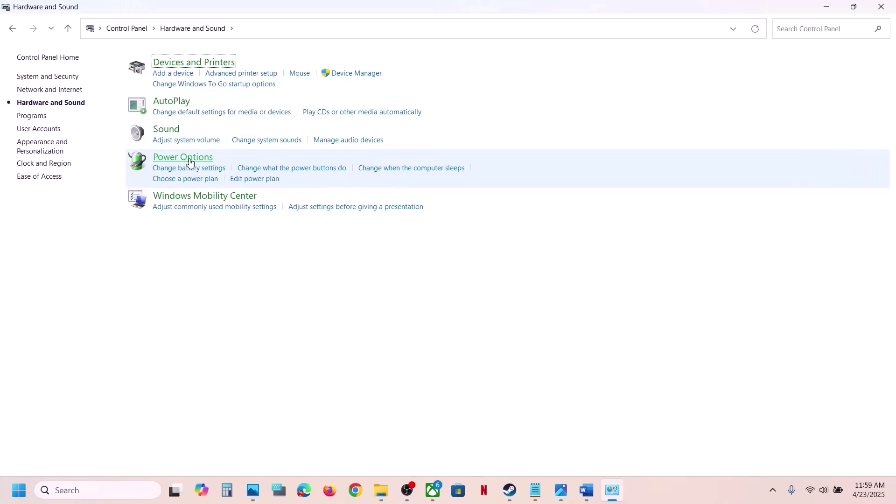
pyautogui.click(187, 160)
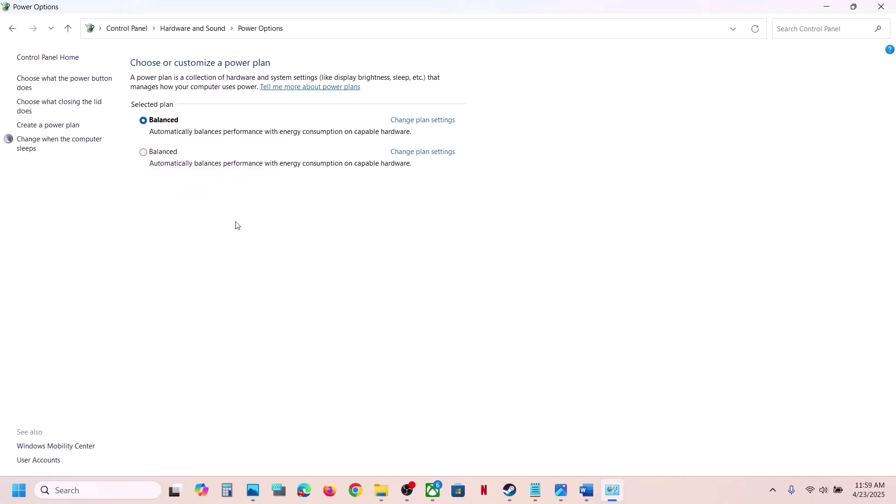
# Step: Examine the power plan choices in the Power Saver.jpg reference image, and close both the image and Power Options
pyautogui.click(561, 490)
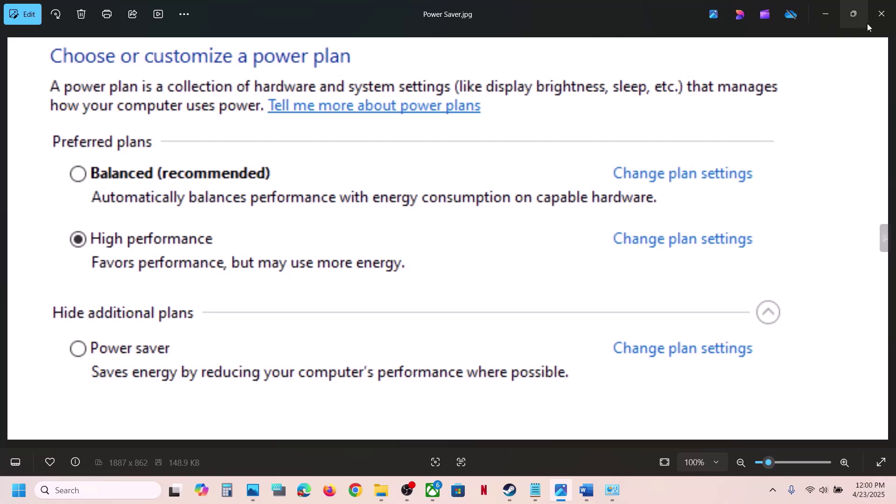
pyautogui.click(879, 14)
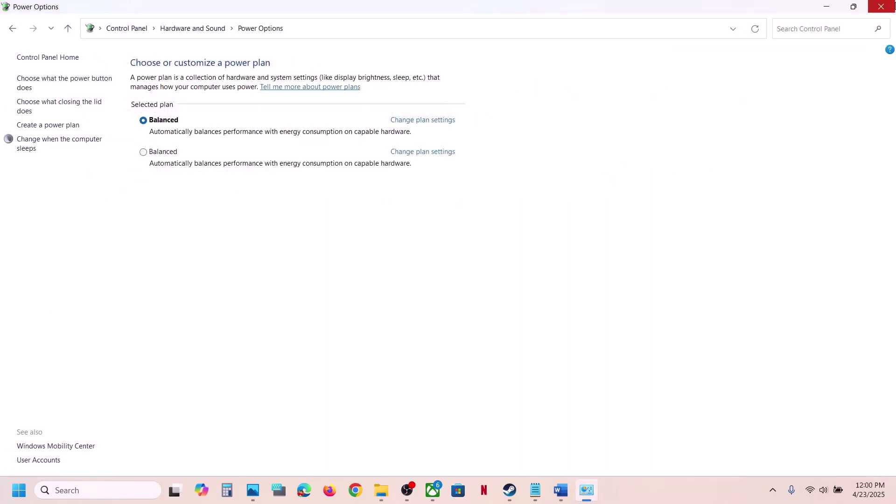
pyautogui.click(880, 6)
# Step: Review Steps 4 and 5 in the Word document, plus the reference image for Intel Extreme Tuning Utility's performance core ratio
pyautogui.scroll(-3, 372, 261)
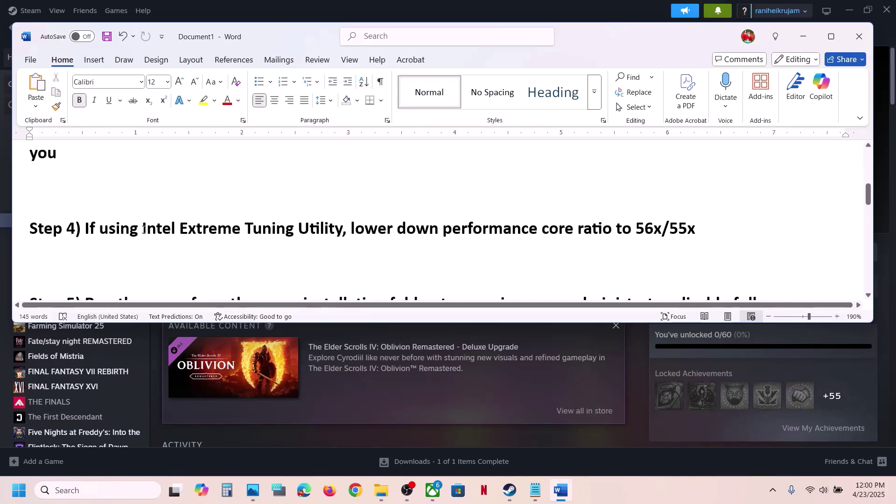
pyautogui.moveTo(142, 229); pyautogui.dragTo(343, 231)
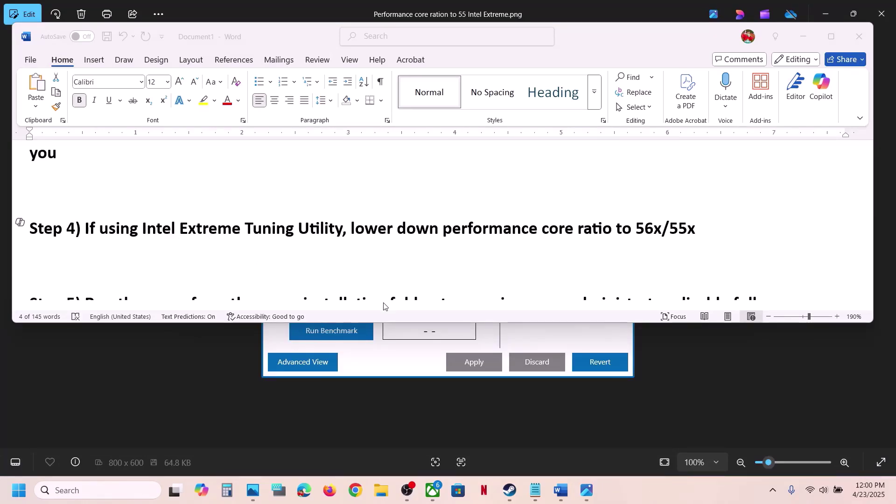
pyautogui.click(794, 47)
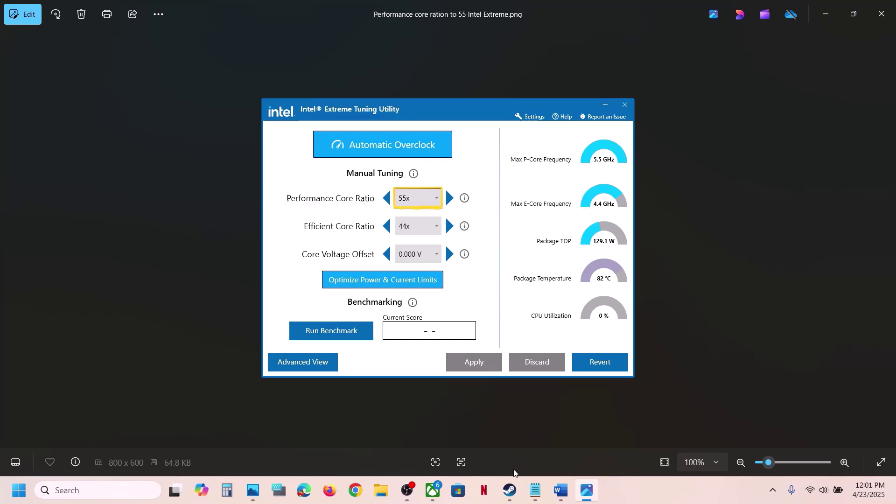
pyautogui.click(509, 490)
pyautogui.click(560, 490)
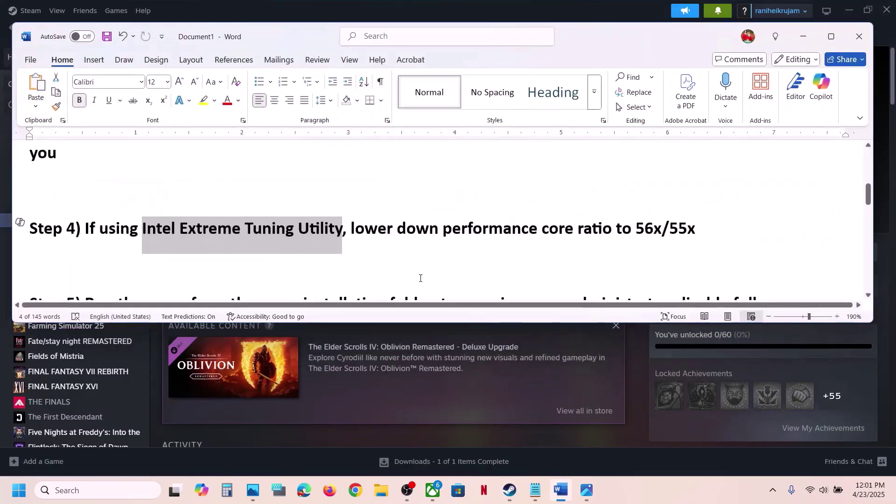
pyautogui.scroll(-3, 419, 278)
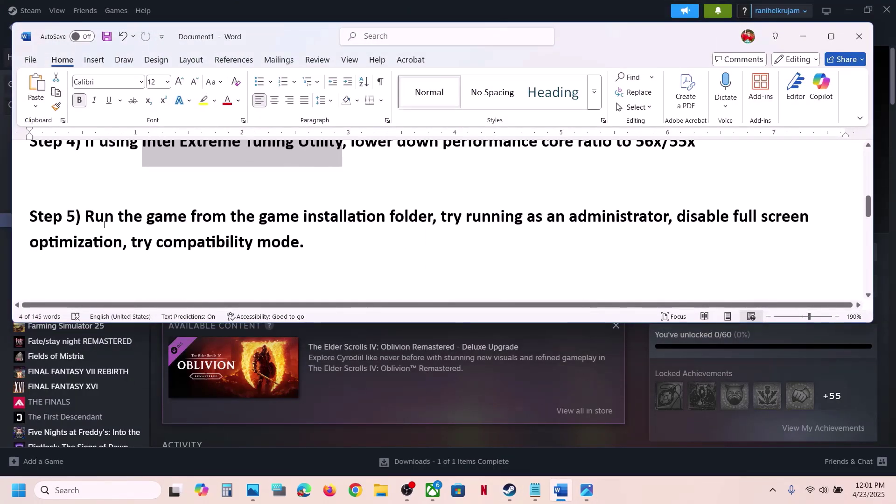
pyautogui.moveTo(103, 224); pyautogui.dragTo(431, 219)
# Step: Switch to Steam, browse the local files of The Elder Scrolls IV: Oblivion Remastered, and select the OblivionRemastered application
pyautogui.click(472, 435)
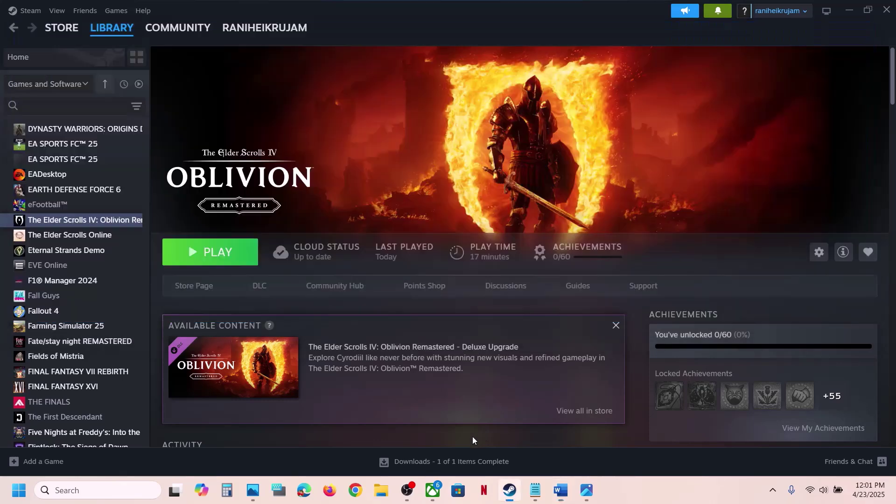
pyautogui.rightClick(102, 220)
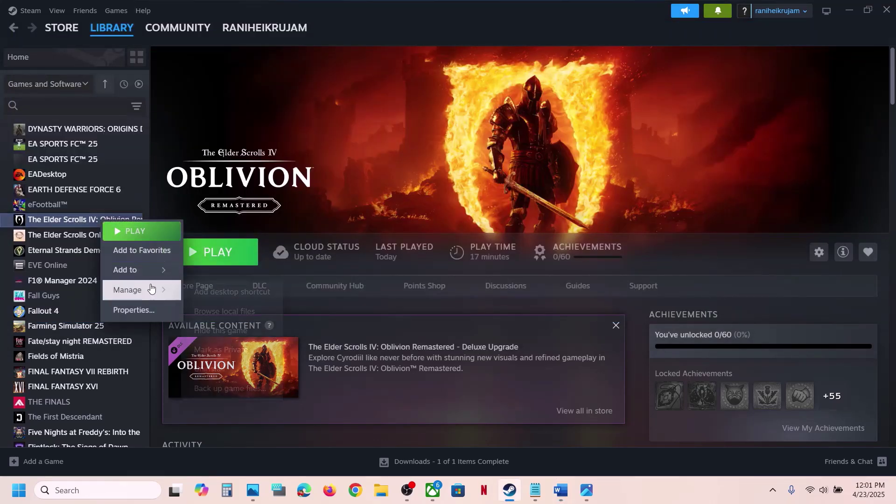
pyautogui.moveTo(150, 290)
pyautogui.click(236, 310)
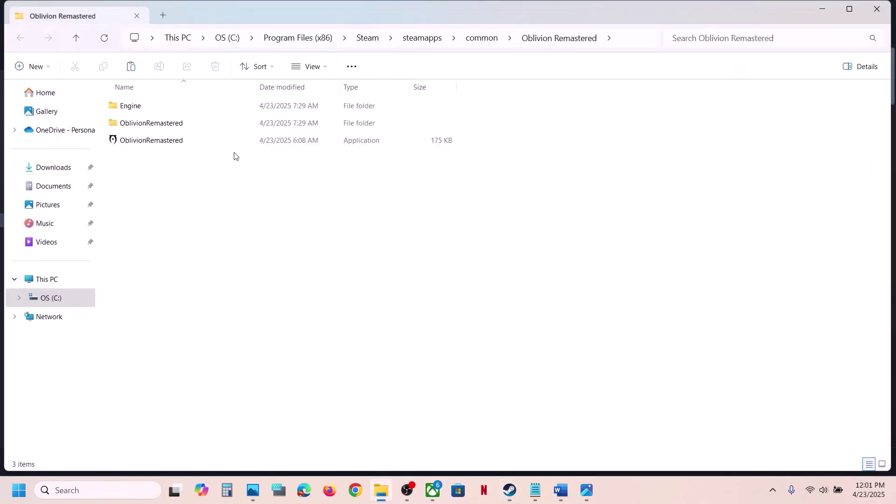
pyautogui.click(175, 146)
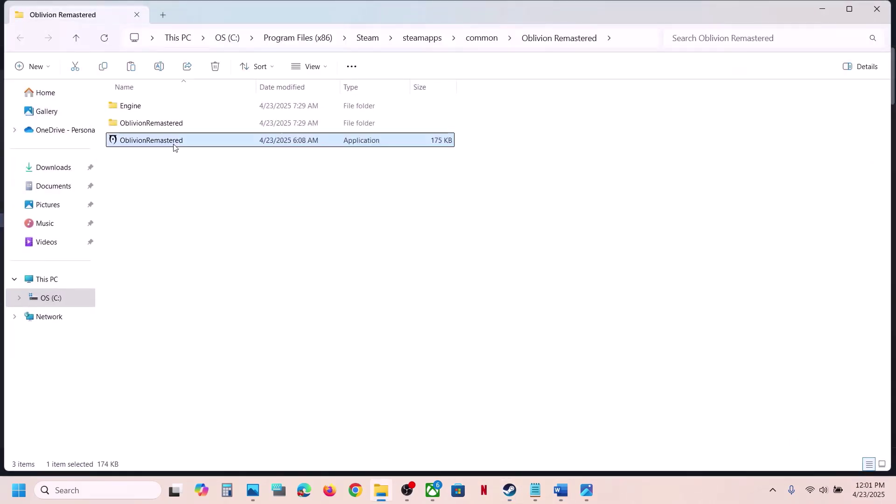
# Step: Open the OblivionRemastered\Binaries\Win64 folder within the game's installation folder
pyautogui.click(155, 126)
pyautogui.doubleClick(160, 124)
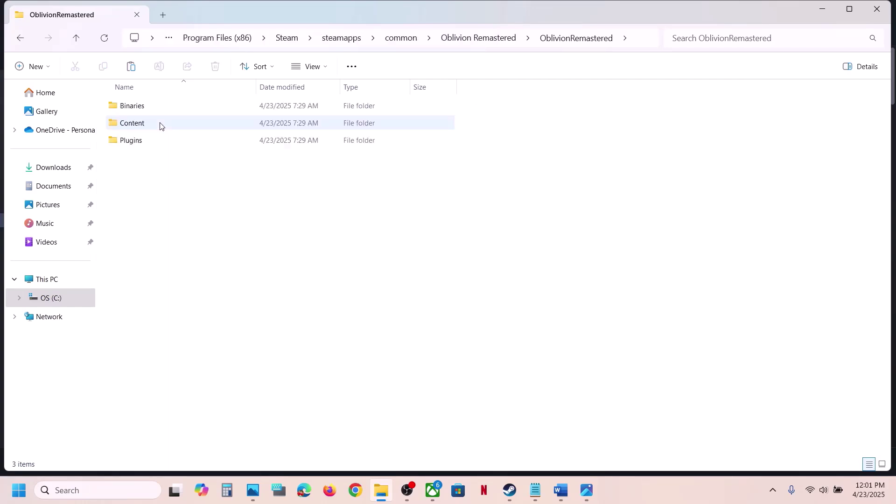
pyautogui.doubleClick(137, 106)
pyautogui.click(138, 108)
pyautogui.doubleClick(138, 108)
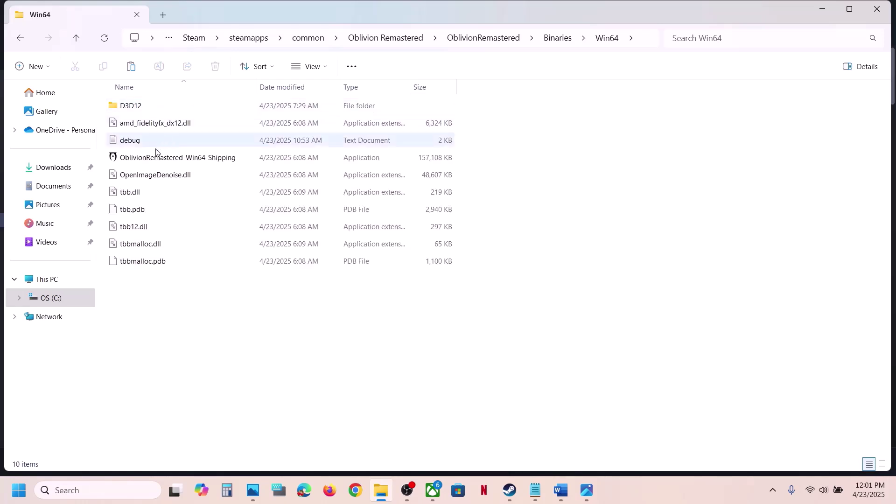
# Step: Set OblivionRemastered-Win64-Shipping to run as an administrator in its compatibility properties, and apply the change
pyautogui.click(148, 160)
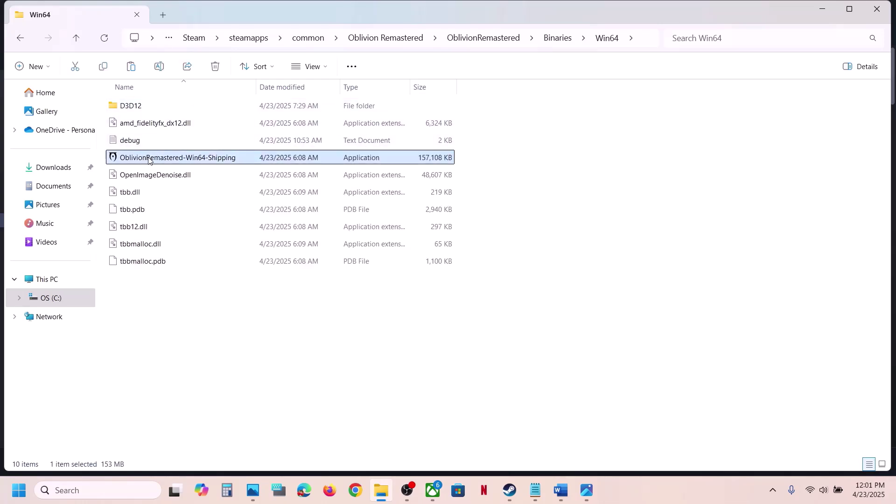
pyautogui.rightClick(175, 161)
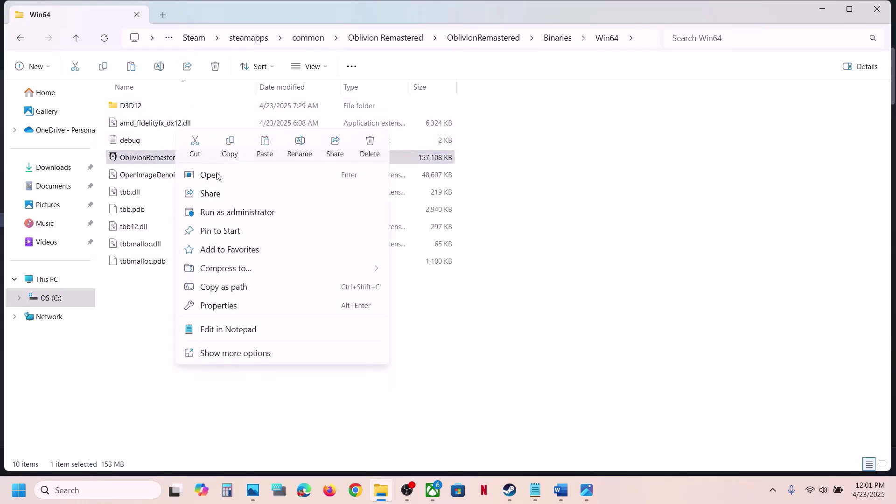
pyautogui.click(232, 305)
pyautogui.click(292, 184)
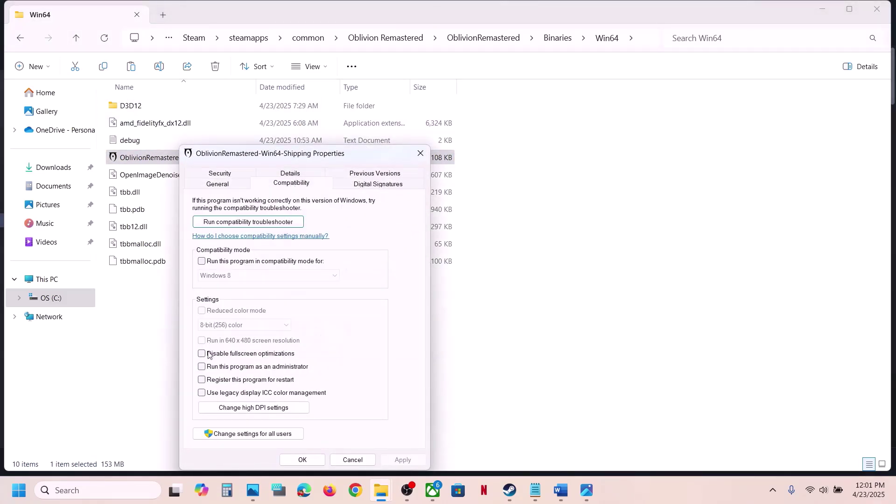
pyautogui.click(202, 366)
pyautogui.click(385, 459)
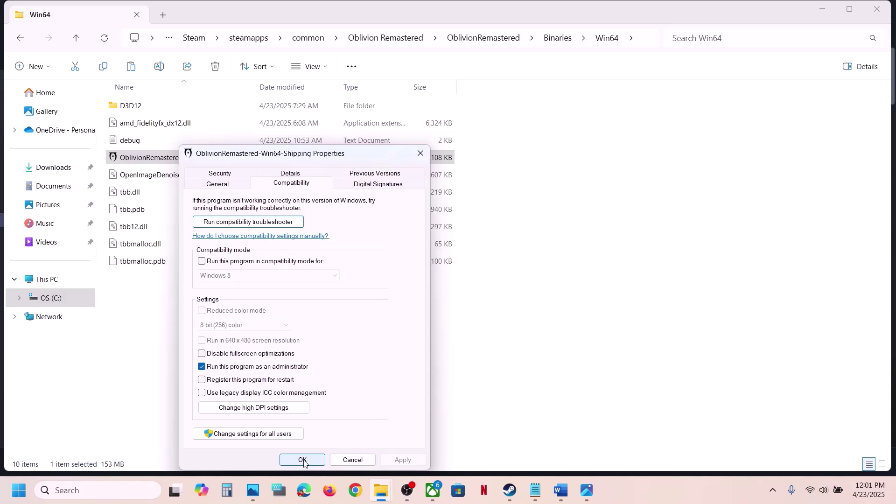
# Step: Set the executable's compatibility mode to Windows 7 and disable fullscreen optimizations, applying each change
pyautogui.click(202, 261)
pyautogui.click(245, 275)
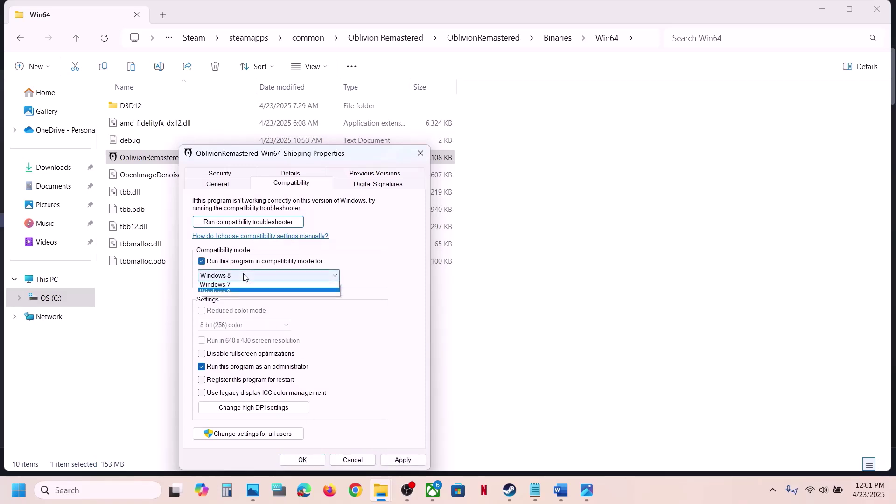
pyautogui.click(234, 308)
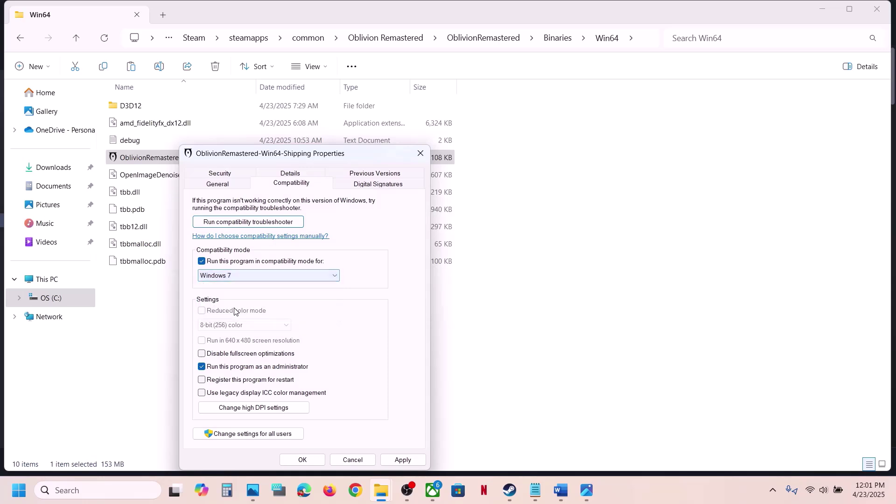
pyautogui.click(403, 458)
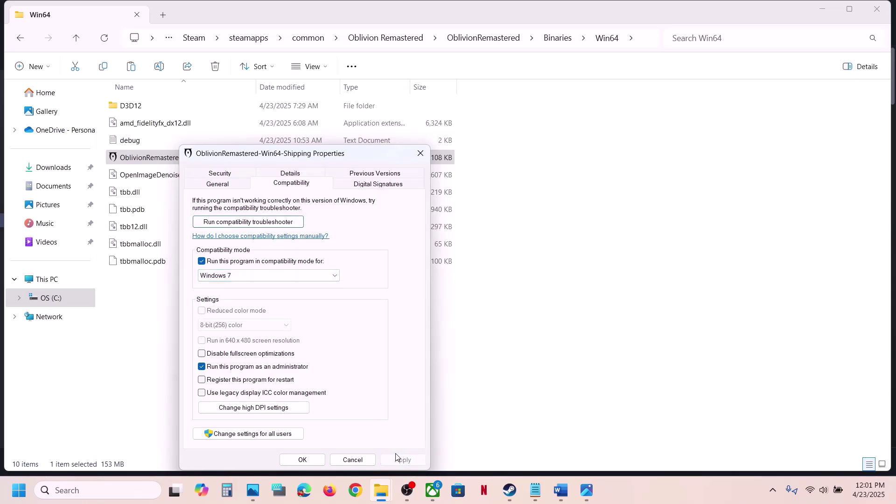
pyautogui.click(202, 355)
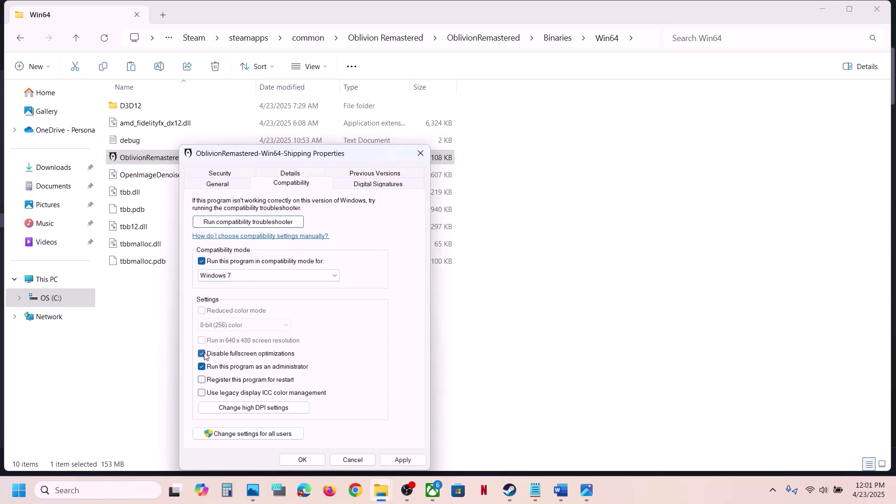
pyautogui.click(404, 459)
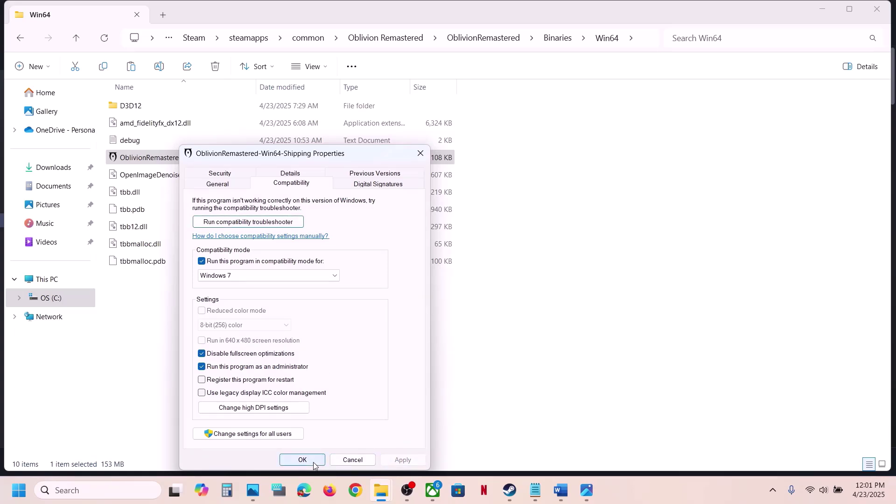
# Step: Turn off compatibility mode and the Disable fullscreen optimizations option, apply the changes, and close the properties
pyautogui.click(202, 262)
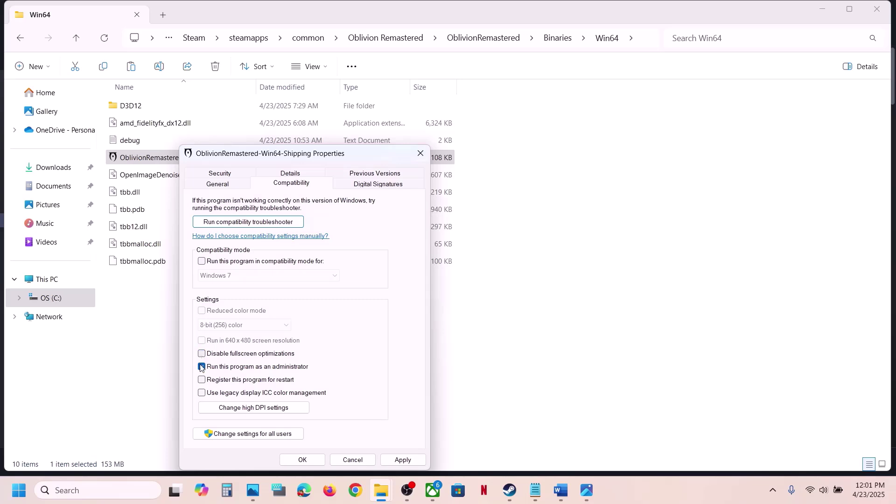
pyautogui.click(402, 460)
pyautogui.click(312, 461)
# Step: Check Step 6 in the Word document, and examine the file verification option in Oblivion Remastered's Installed Files properties in Steam
pyautogui.click(561, 491)
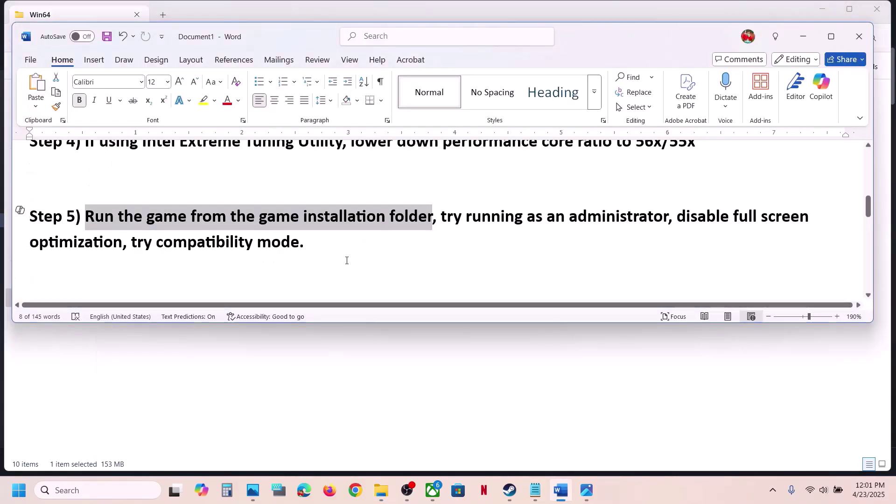
pyautogui.scroll(-3, 346, 260)
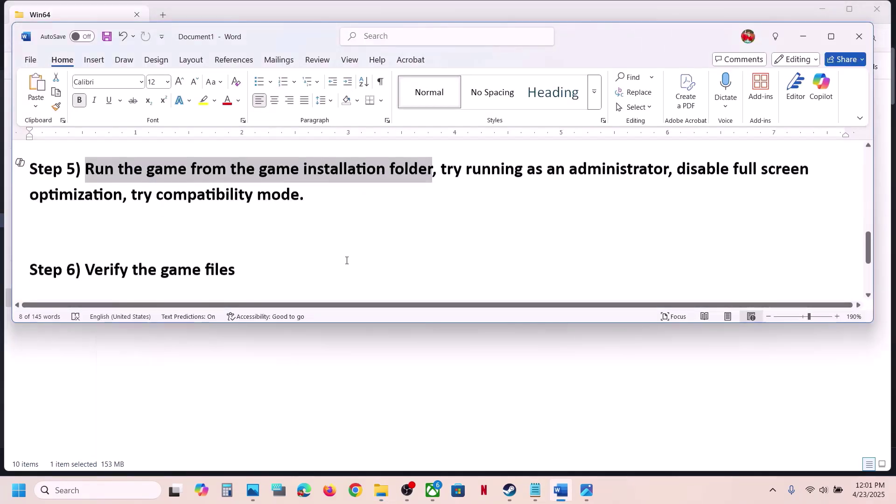
pyautogui.click(510, 490)
pyautogui.rightClick(88, 221)
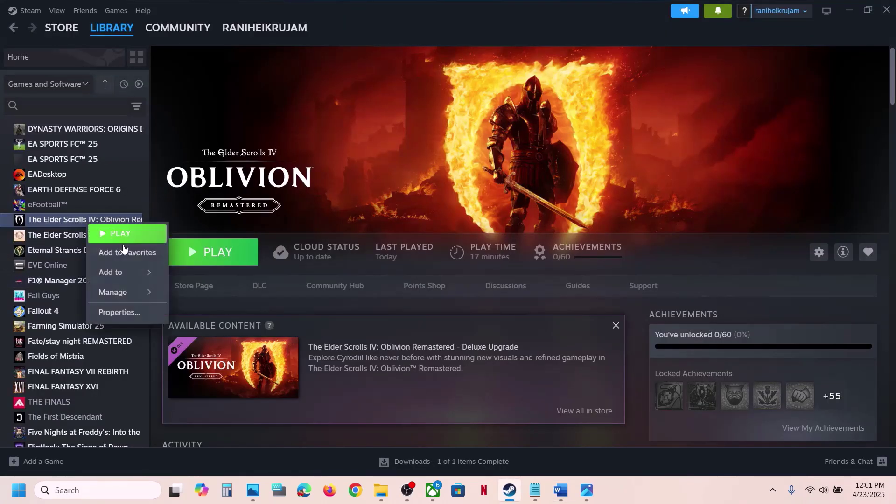
pyautogui.click(111, 314)
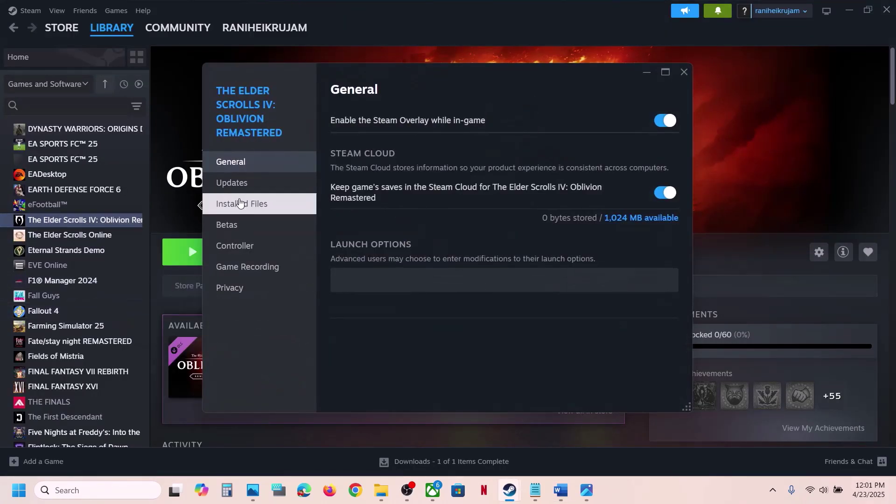
pyautogui.click(239, 203)
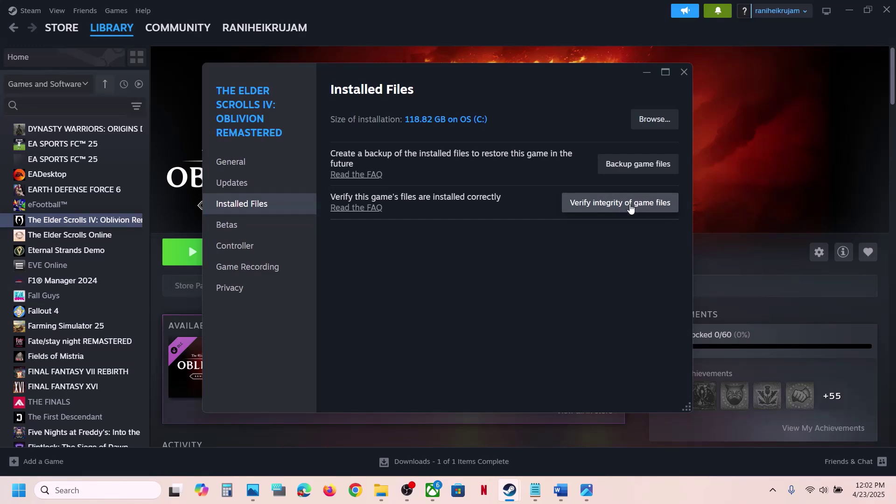
pyautogui.click(684, 74)
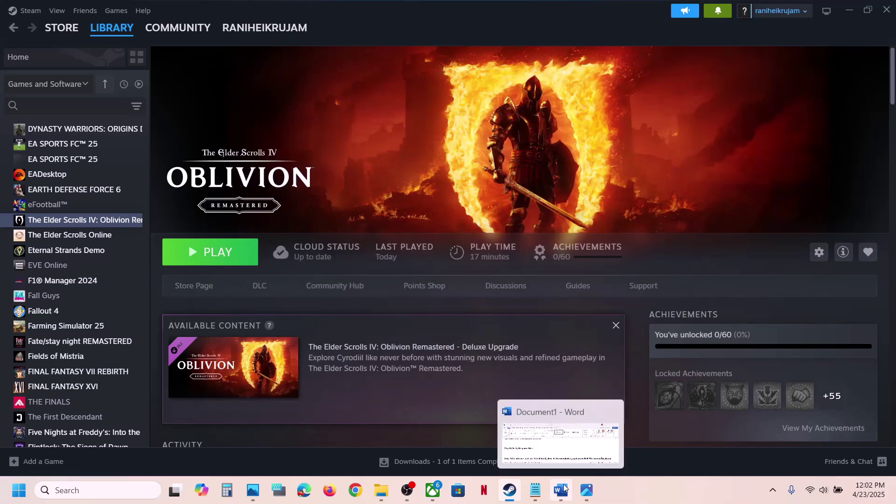
# Step: Switch to the Word document and review Step 7 on default clocks and closing overclocking applications such as MSI Afterburner/Rivatuner
pyautogui.click(563, 488)
pyautogui.scroll(-2, 279, 247)
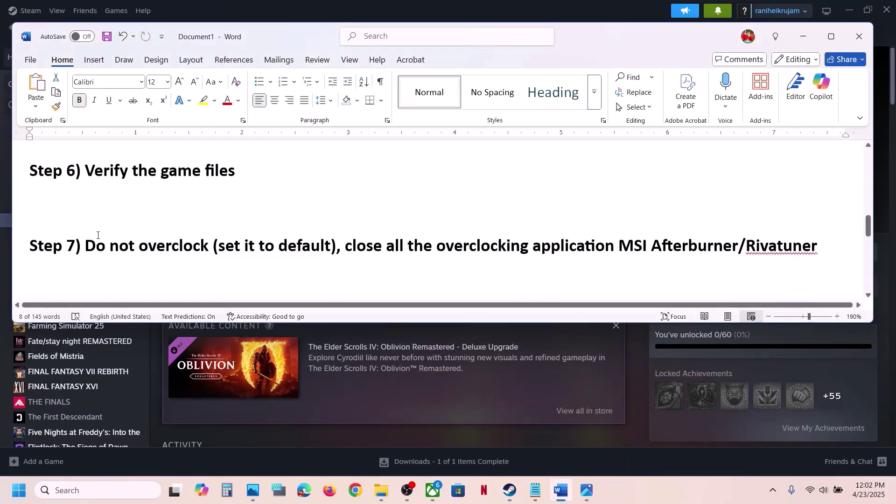
pyautogui.moveTo(85, 245); pyautogui.dragTo(268, 247)
pyautogui.click(232, 246)
pyautogui.moveTo(230, 246); pyautogui.dragTo(332, 247)
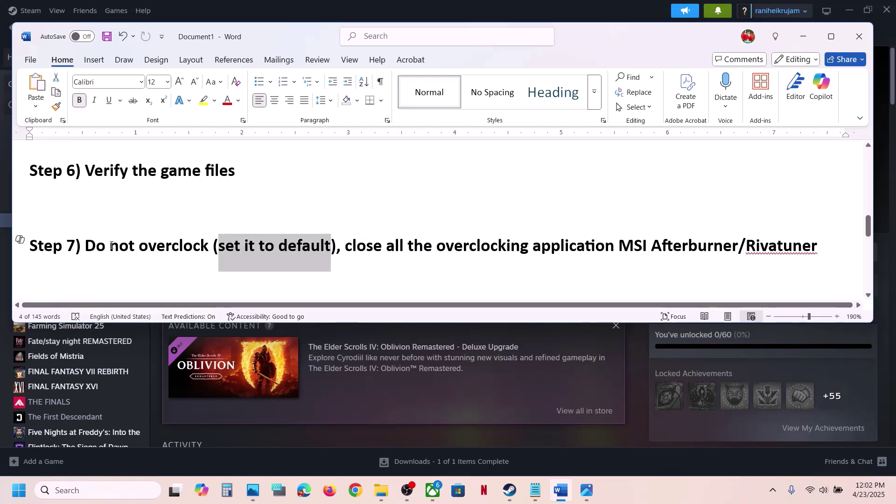
pyautogui.moveTo(85, 246); pyautogui.dragTo(436, 246)
pyautogui.click(735, 251)
pyautogui.click(234, 243)
pyautogui.scroll(-2, 234, 241)
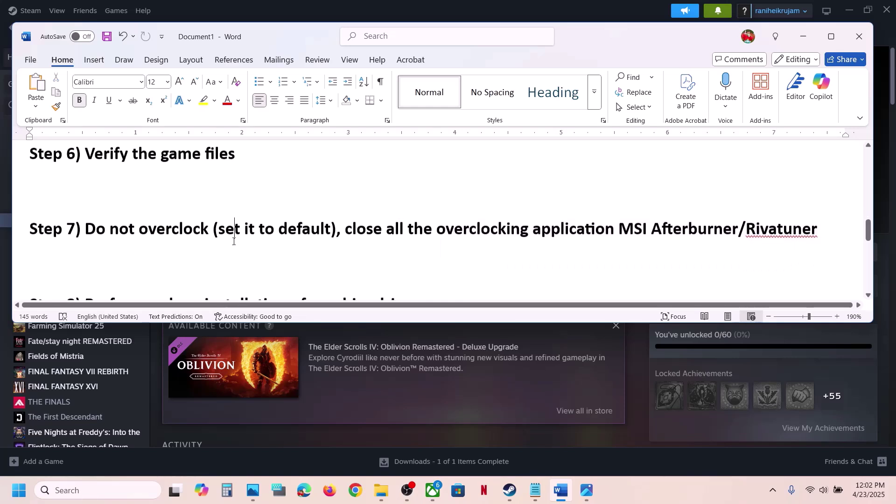
# Step: Review Step 8 in the Word document on a clean graphics driver installation, including the NVIDIA and AMD links
pyautogui.scroll(-3, 234, 241)
pyautogui.scroll(-2, 130, 238)
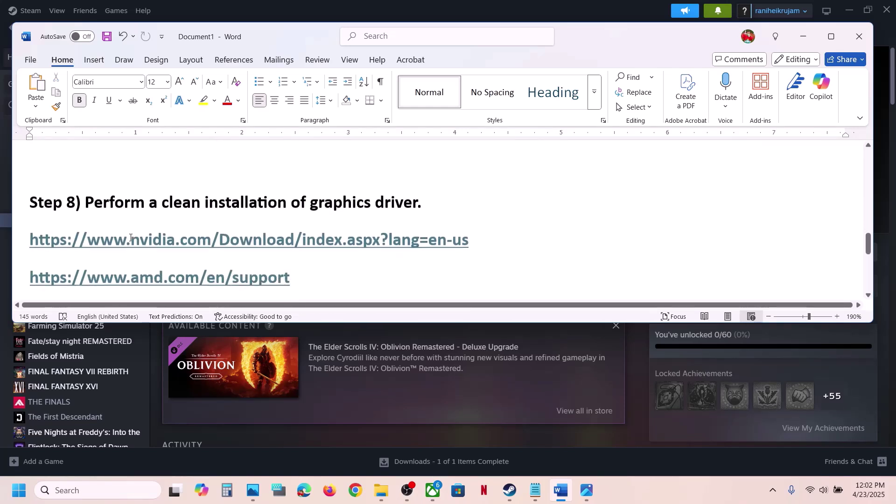
pyautogui.scroll(-1, 130, 238)
pyautogui.moveTo(84, 181); pyautogui.dragTo(430, 172)
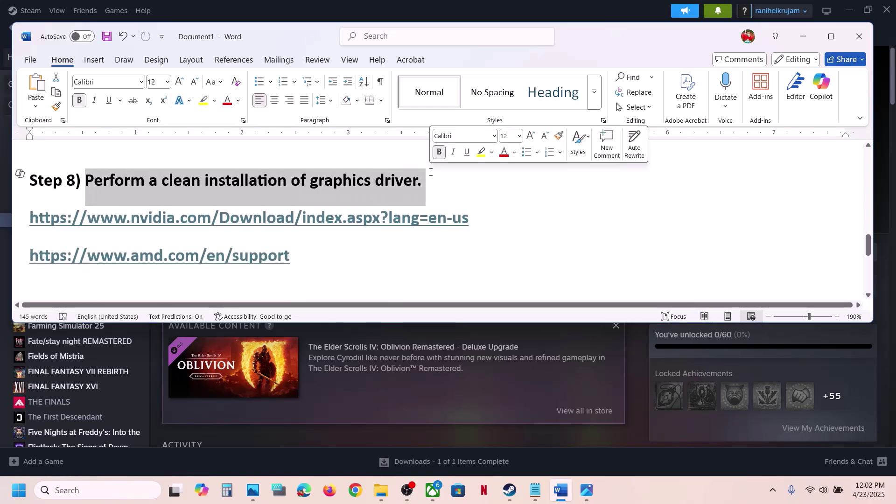
pyautogui.doubleClick(175, 258)
pyautogui.click(114, 181)
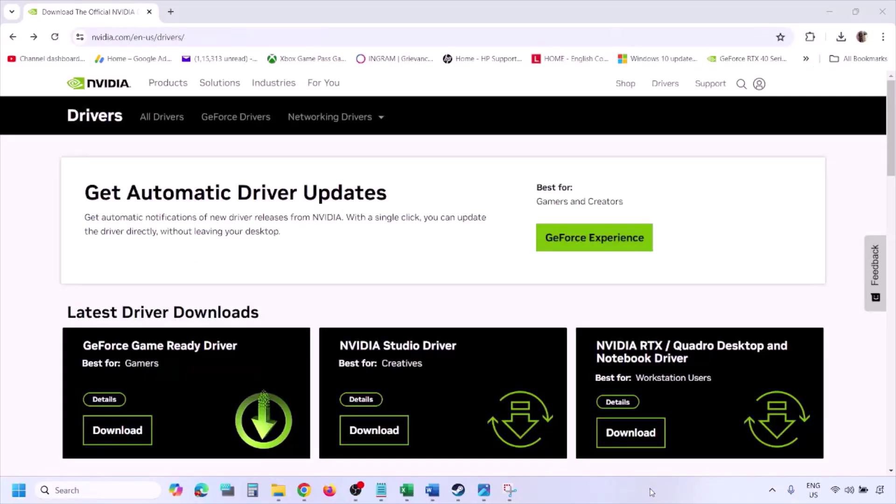
# Step: Search NVIDIA's driver page for Windows 11 drivers for the GeForce RTX 3050 Laptop GPU
pyautogui.scroll(-8, 209, 286)
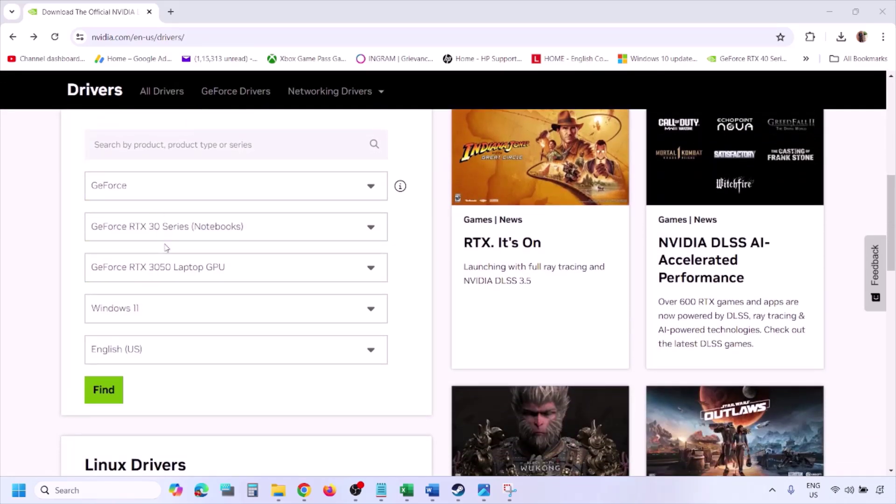
pyautogui.click(149, 312)
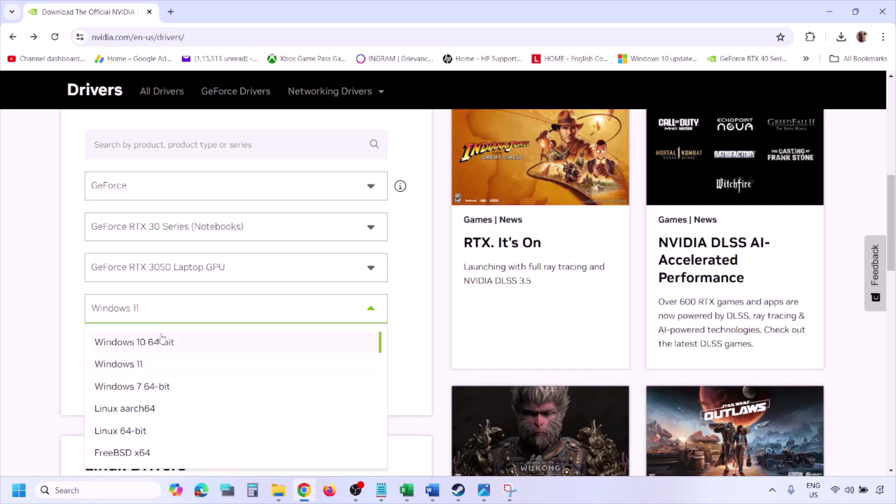
pyautogui.click(132, 365)
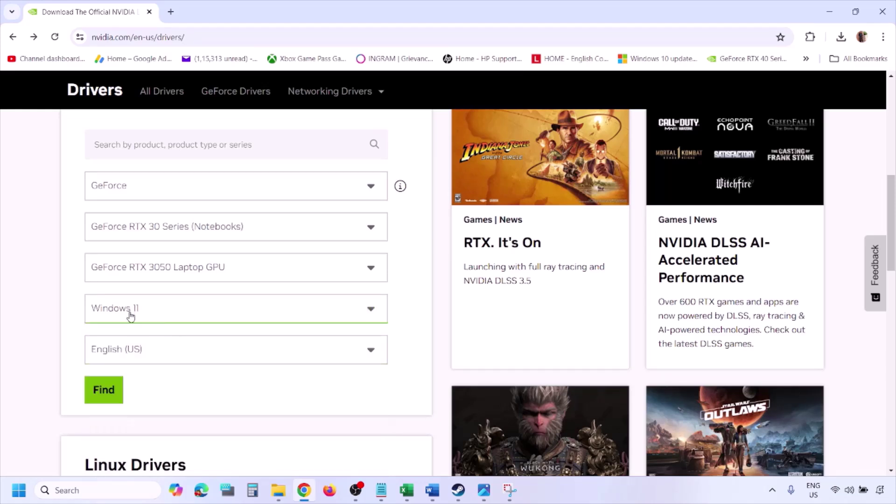
pyautogui.click(107, 394)
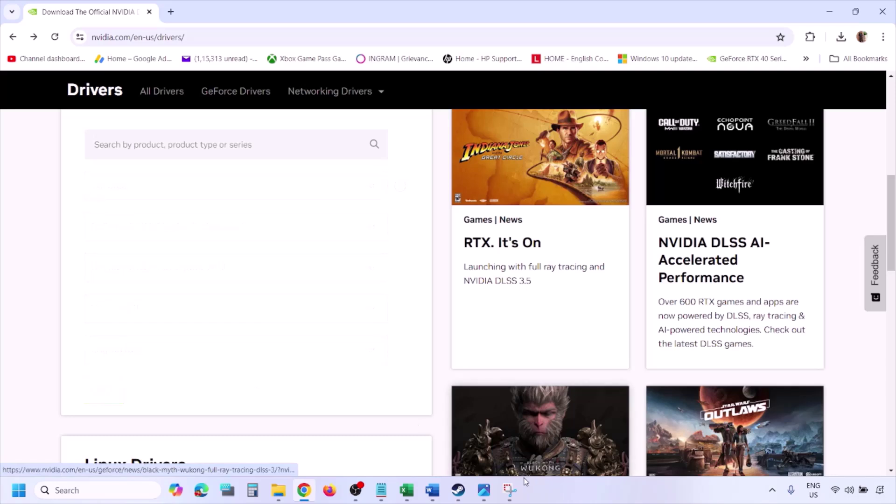
# Step: Switch to Photos and examine reference images 1.png to 5.png on downloading and clean-installing the NVIDIA Game Ready driver
pyautogui.click(485, 494)
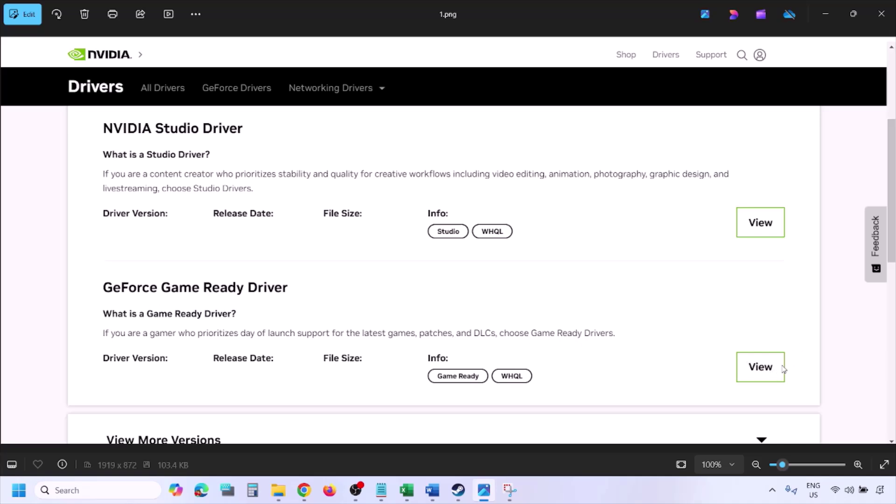
pyautogui.press('Right')
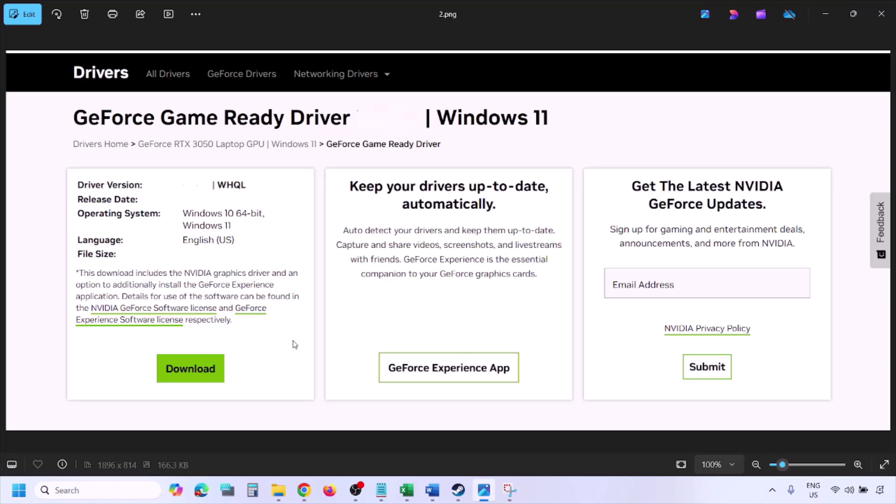
pyautogui.press('Right')
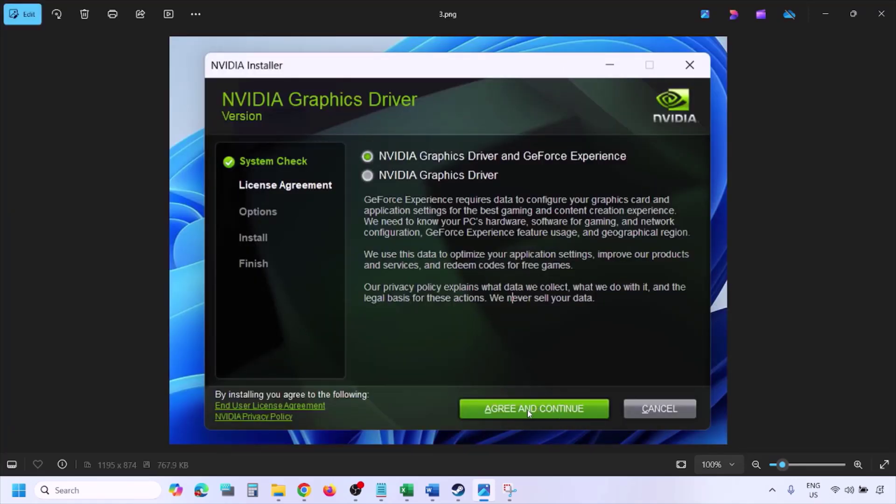
pyautogui.press('Right')
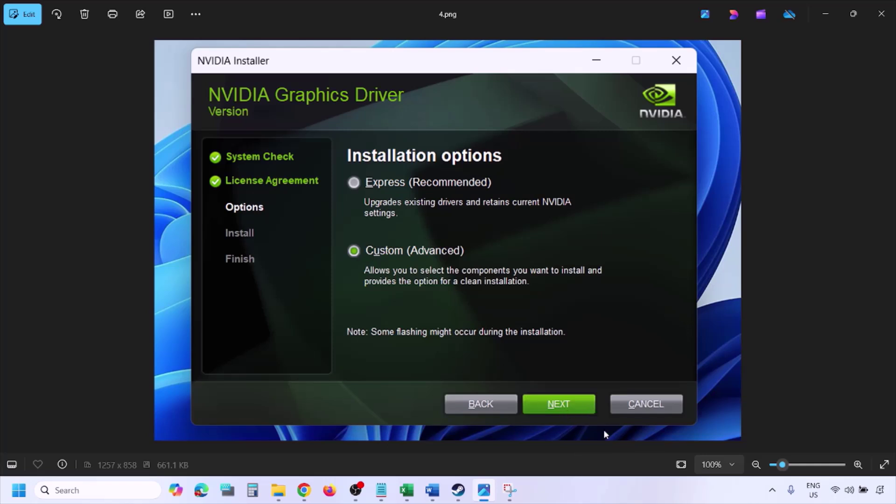
pyautogui.press('Right')
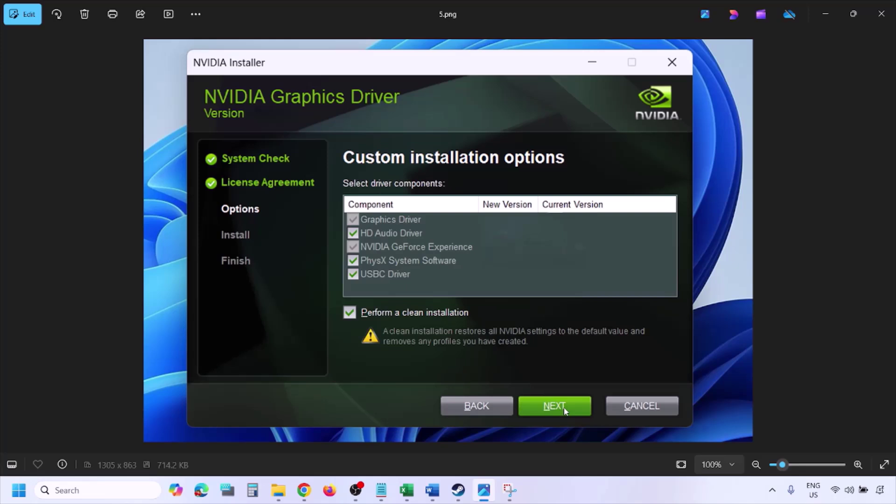
# Step: Look at the Windows power options for restarting the PC, and dismiss them without restarting
pyautogui.click(18, 489)
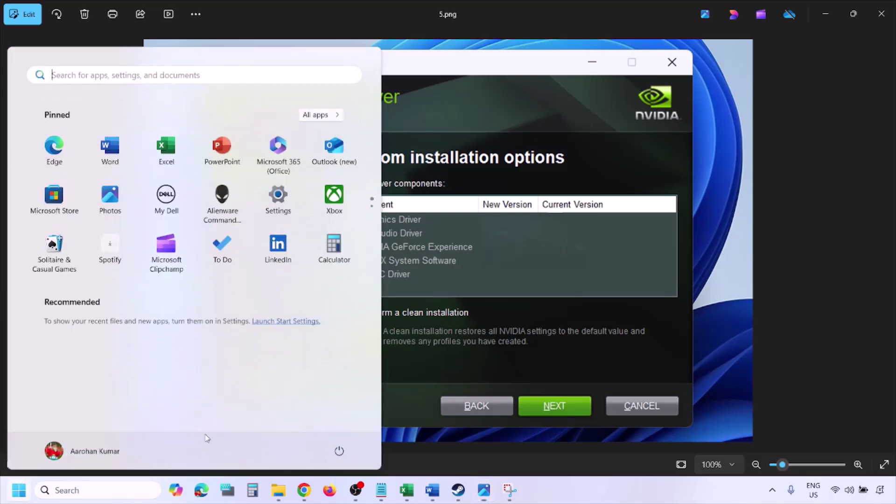
pyautogui.click(344, 453)
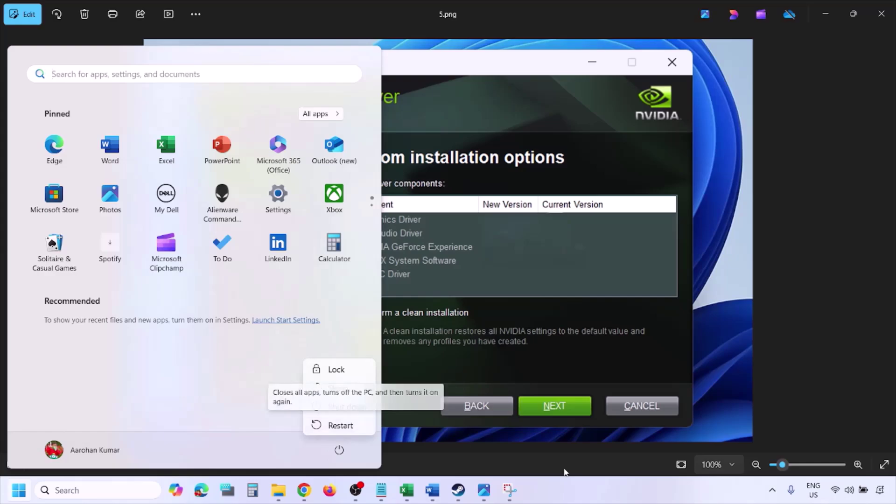
pyautogui.press('Escape')
pyautogui.press('Escape')
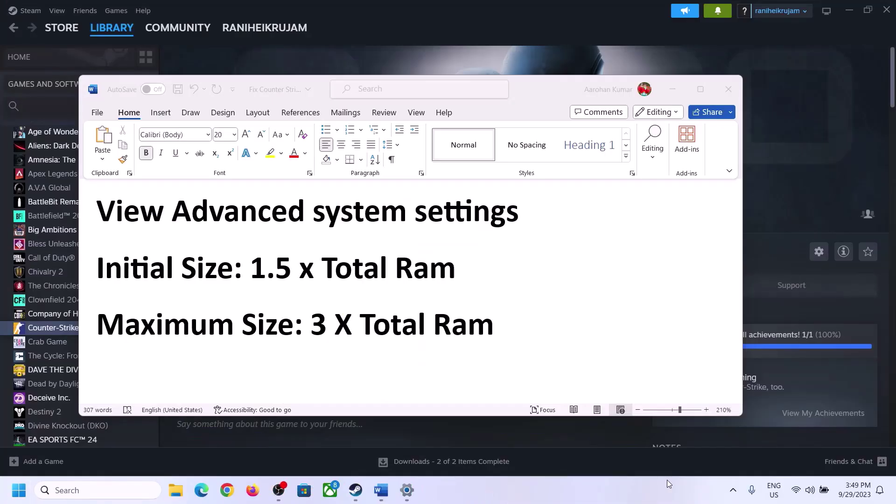
# Step: Copy "View Advanced system settings" from the Word document, search Windows for it, and open System Properties
pyautogui.click(109, 215)
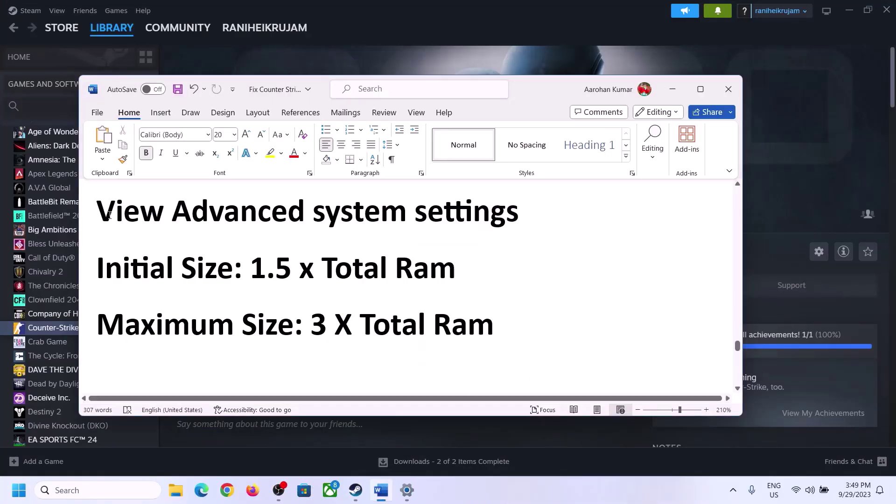
pyautogui.moveTo(115, 217); pyautogui.dragTo(498, 221)
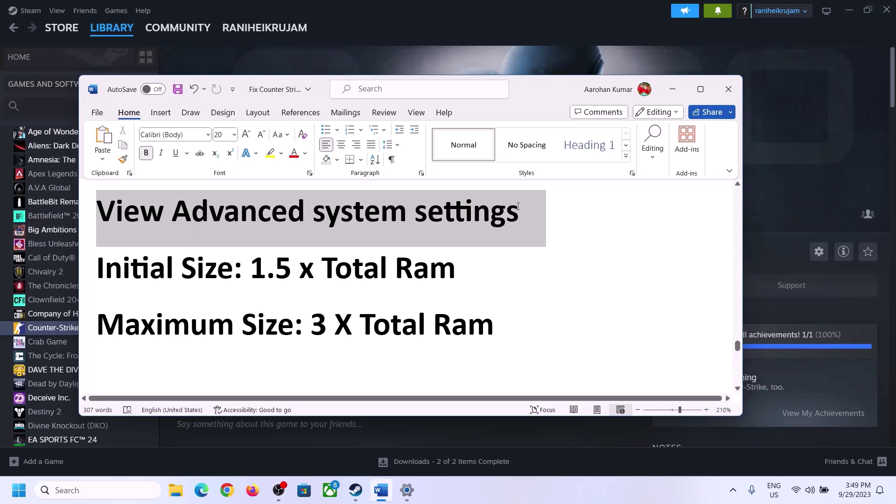
pyautogui.hotkey('ctrl', 'c')
pyautogui.click(107, 490)
pyautogui.hotkey('ctrl', 'v')
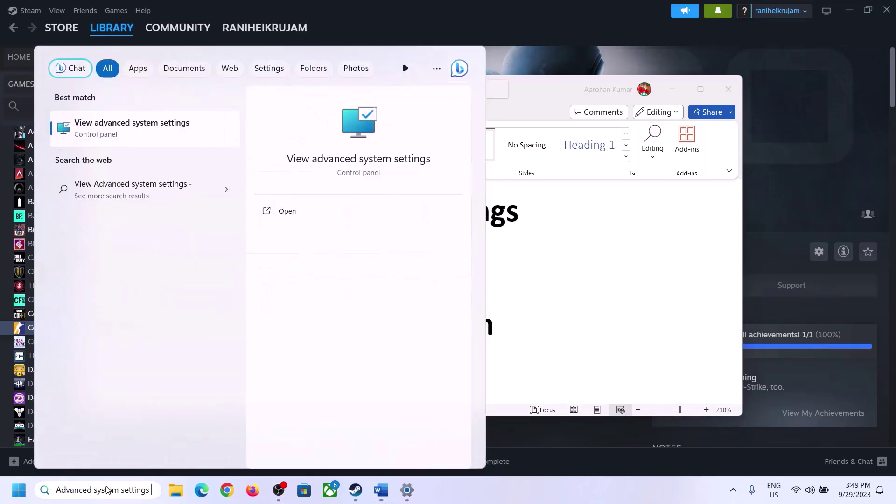
pyautogui.click(126, 134)
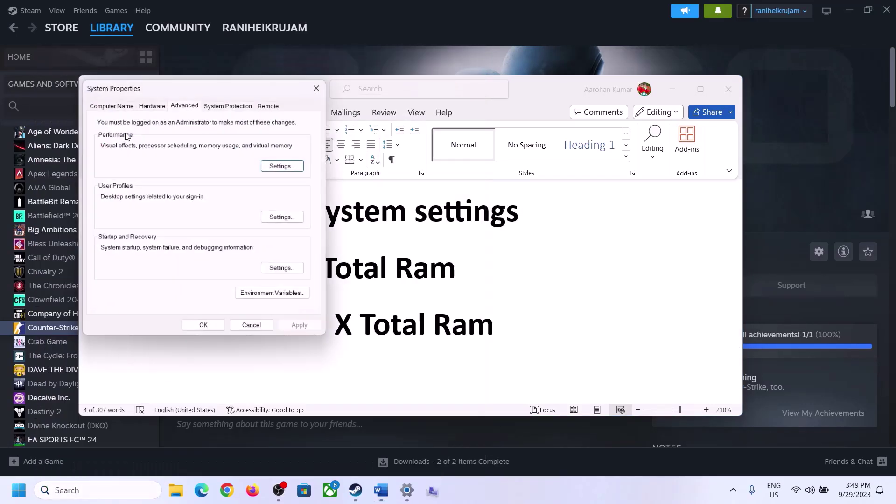
pyautogui.moveTo(188, 91); pyautogui.dragTo(398, 157)
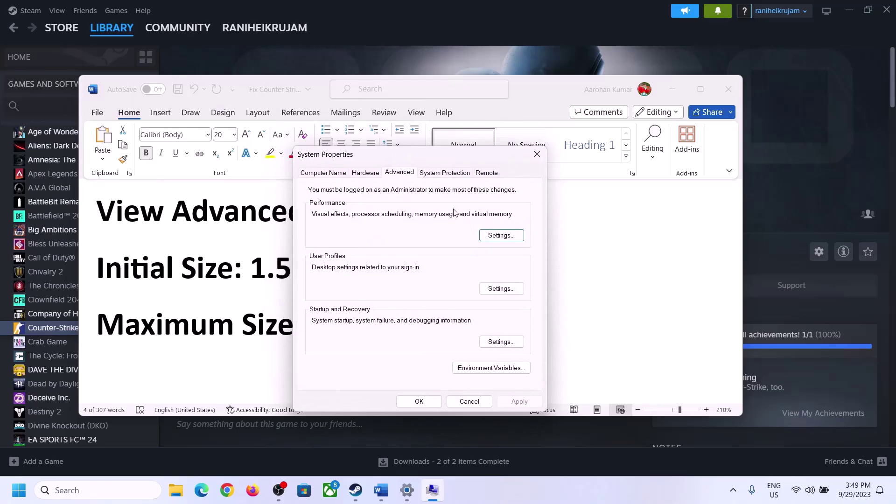
# Step: Open the Virtual Memory dialog from the advanced performance options in System Properties
pyautogui.click(502, 237)
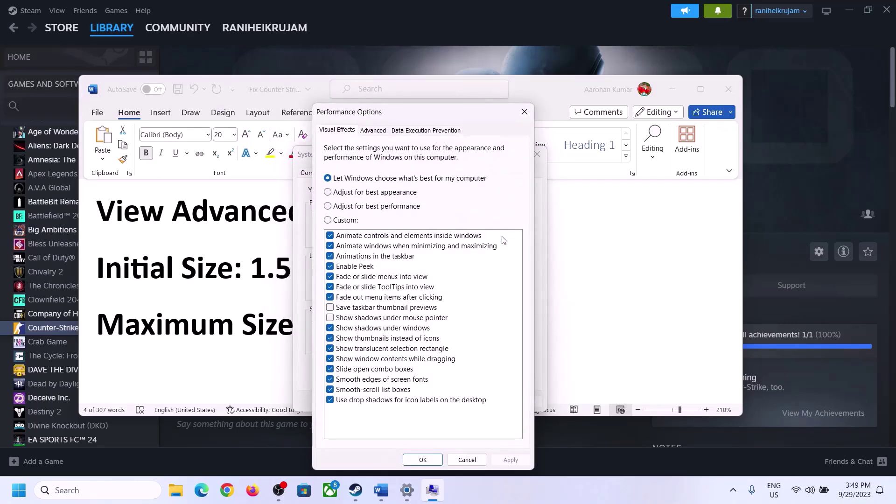
pyautogui.click(378, 133)
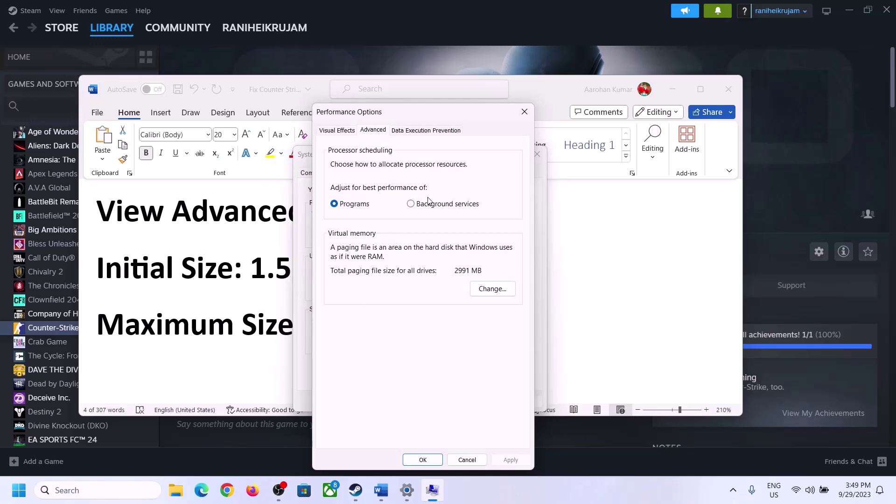
pyautogui.click(496, 289)
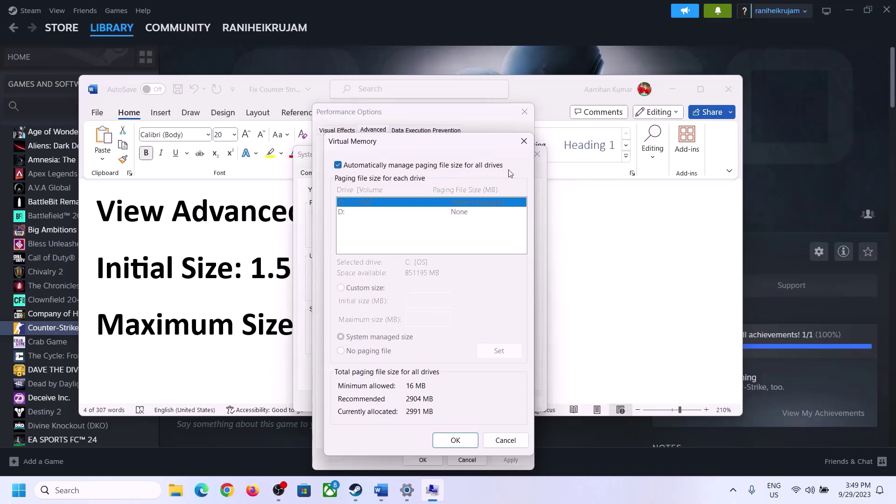
# Step: Turn off automatic paging file management and choose a custom size for drive C:
pyautogui.click(338, 165)
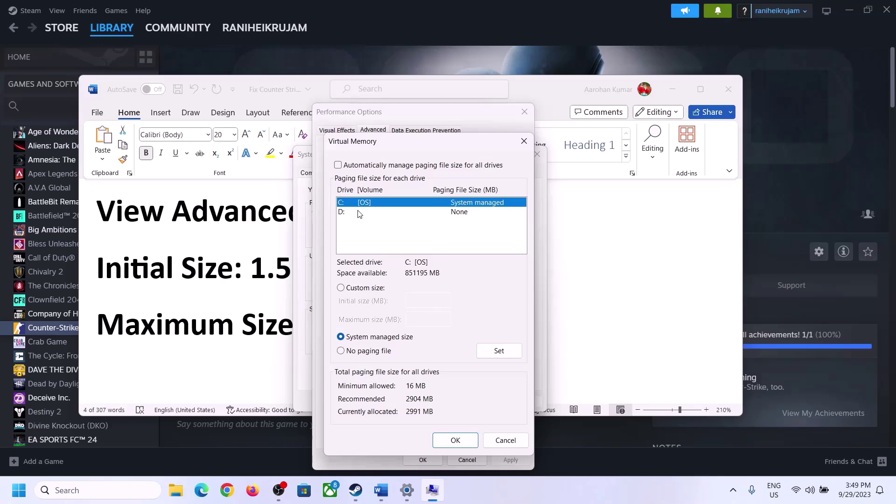
pyautogui.click(354, 202)
pyautogui.click(341, 288)
pyautogui.click(430, 301)
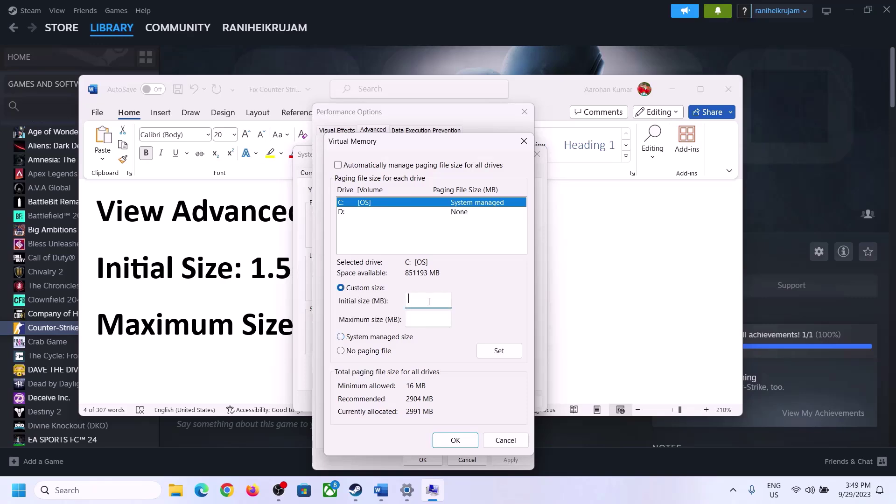
# Step: Check the initial size formula in the Word document and look up the installed RAM in the Windows Settings device specifications
pyautogui.hotkey('alt', 'Tab')
pyautogui.moveTo(257, 268); pyautogui.dragTo(414, 275)
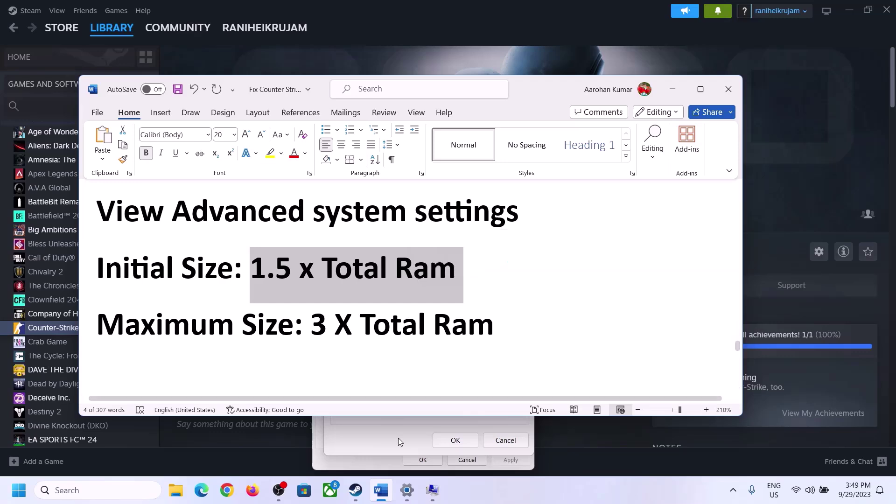
pyautogui.click(406, 490)
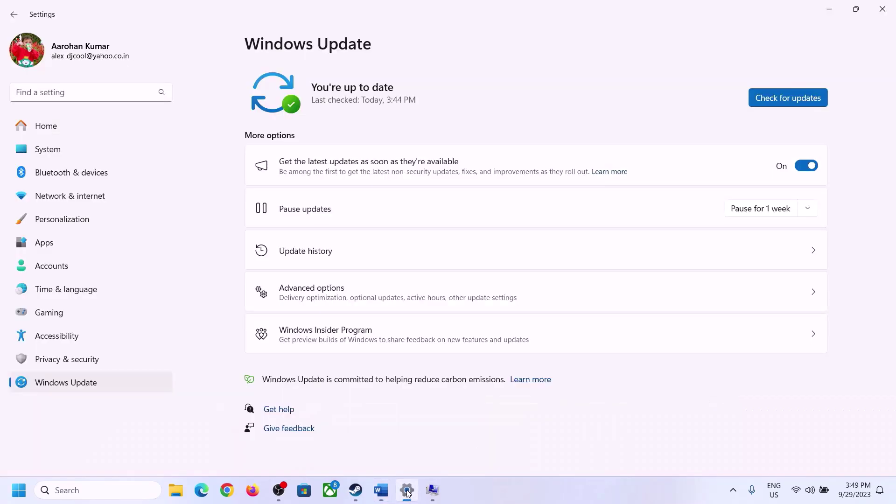
pyautogui.click(41, 151)
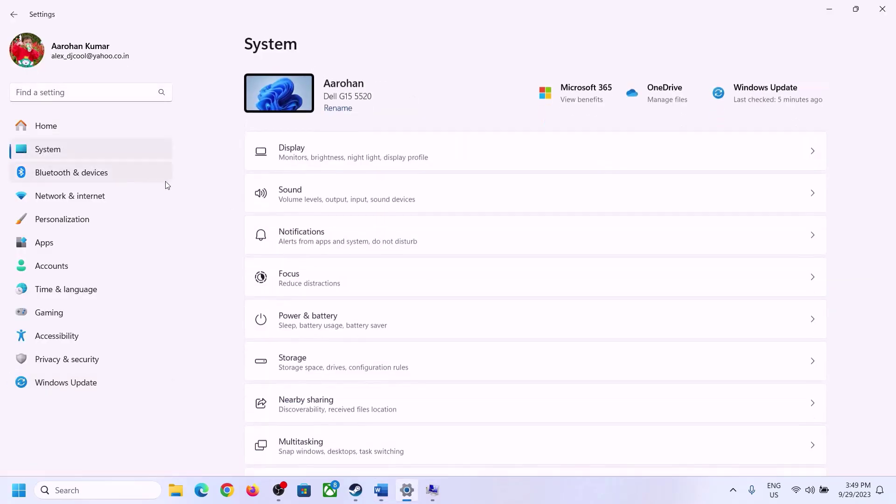
pyautogui.scroll(-6, 329, 332)
pyautogui.click(295, 443)
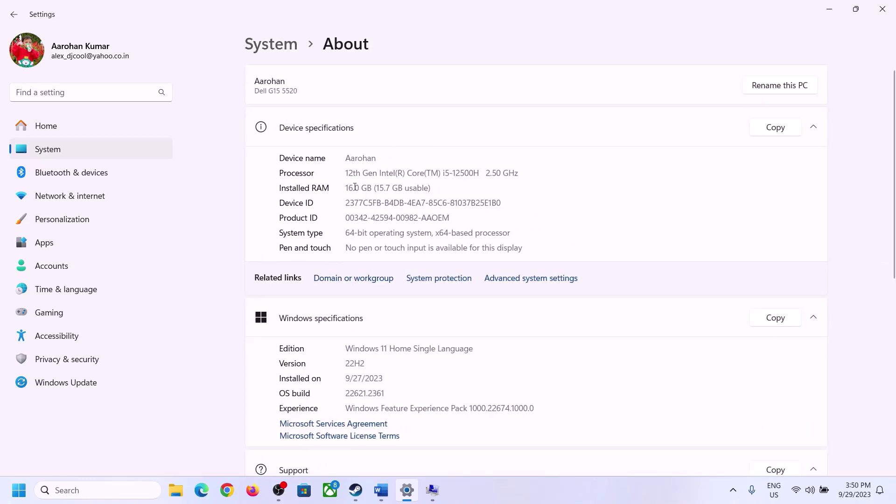
pyautogui.moveTo(355, 187); pyautogui.dragTo(345, 188)
pyautogui.click(352, 187)
pyautogui.moveTo(353, 184); pyautogui.dragTo(342, 187)
# Step: Launch Calculator with the calc command and bring it up beside the initial size formula in the Word document
pyautogui.click(432, 490)
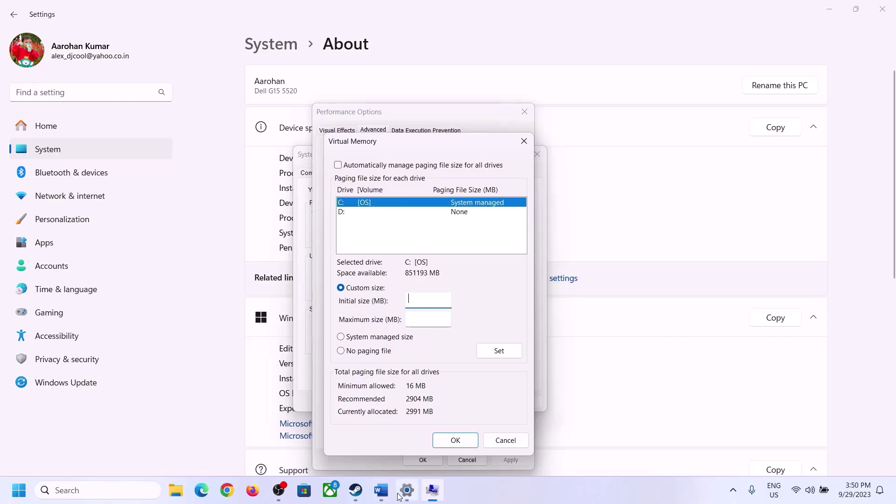
pyautogui.moveTo(401, 495)
pyautogui.press('super+r')
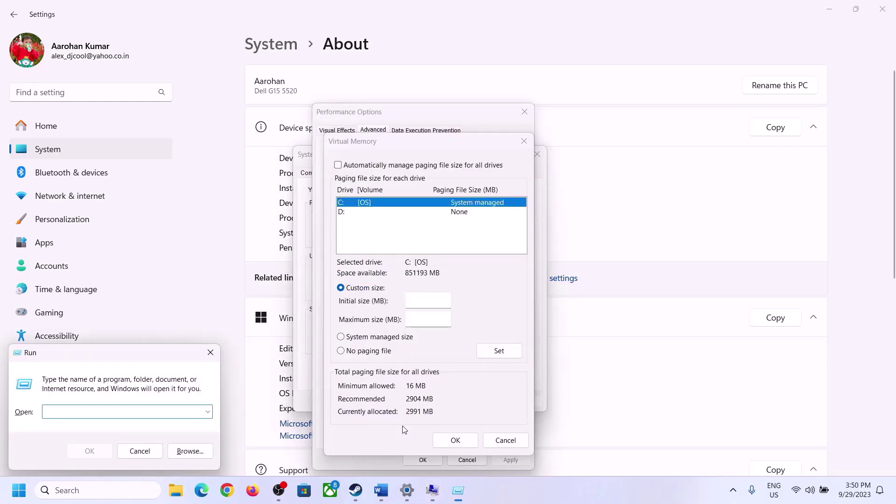
pyautogui.write('calc')
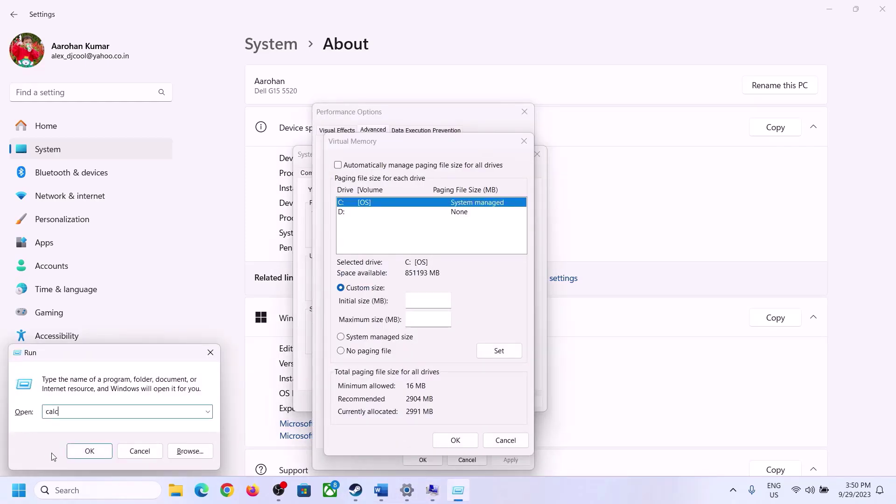
pyautogui.click(90, 451)
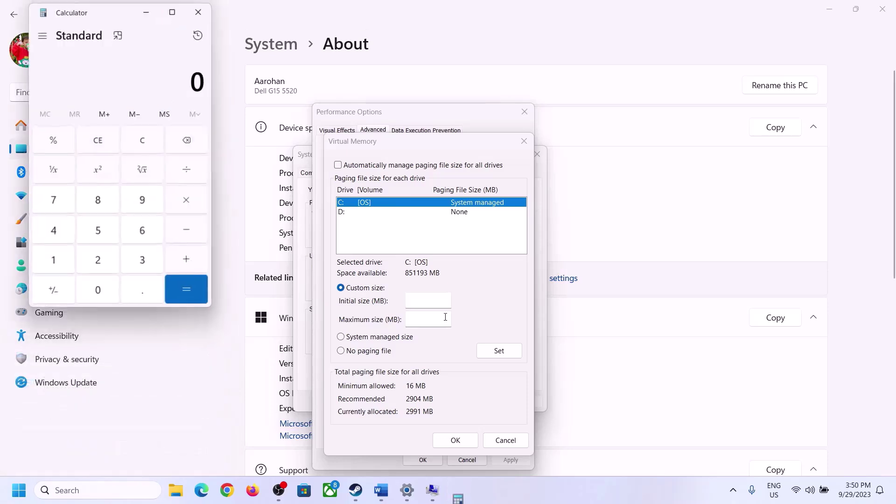
pyautogui.moveTo(111, 16); pyautogui.dragTo(652, 152)
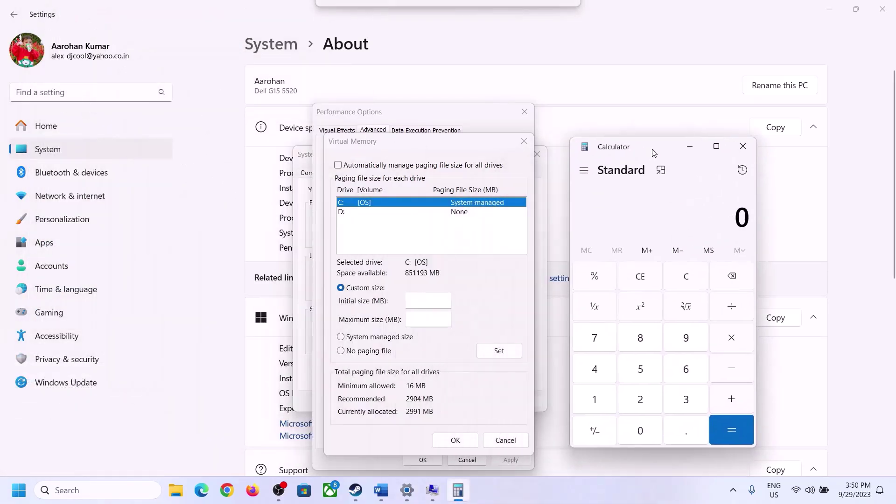
pyautogui.click(381, 490)
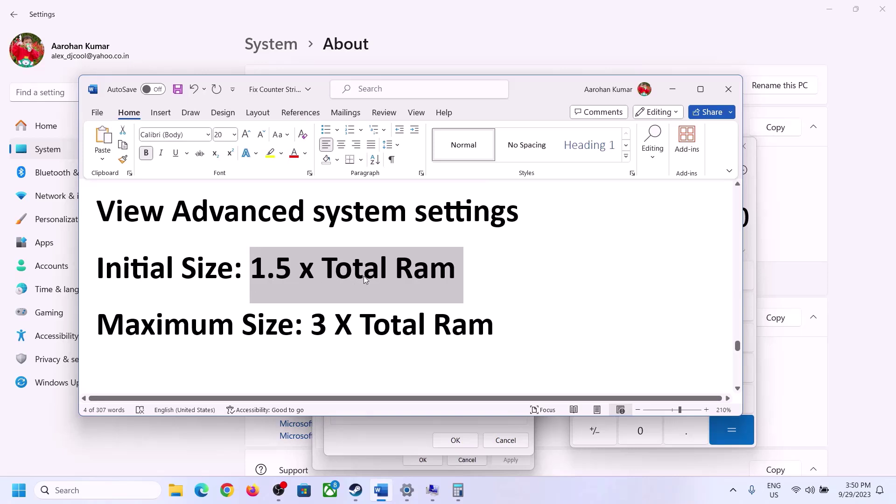
pyautogui.click(458, 489)
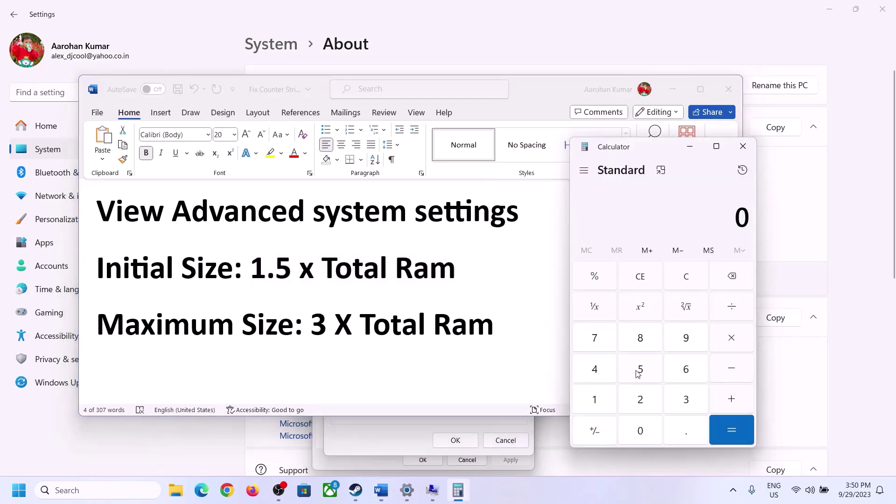
pyautogui.click(595, 400)
pyautogui.click(683, 373)
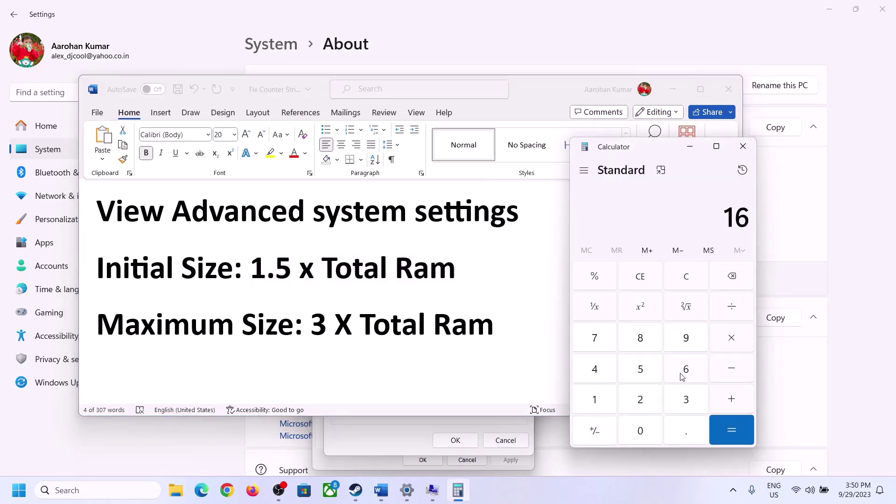
pyautogui.click(688, 283)
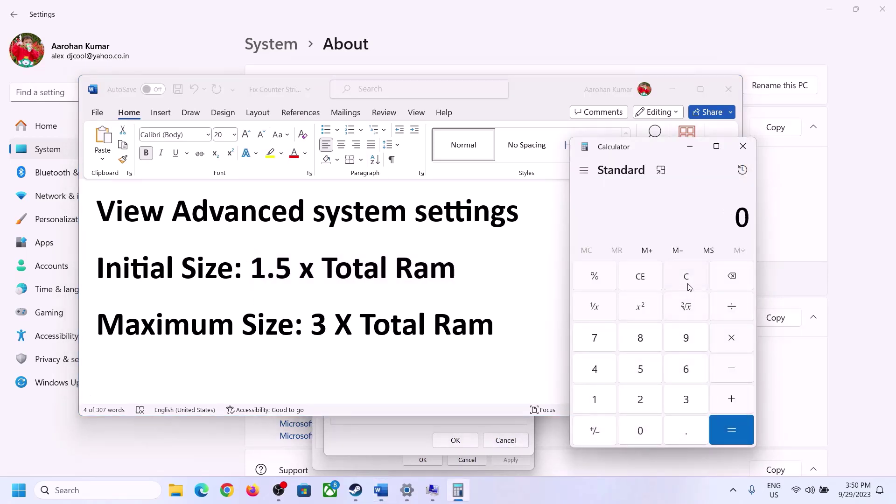
# Step: Convert the 16 GB of RAM to megabytes in Calculator by computing 16 × 1024
pyautogui.click(600, 401)
pyautogui.click(672, 375)
pyautogui.click(731, 343)
pyautogui.click(595, 399)
pyautogui.click(644, 434)
pyautogui.click(641, 402)
pyautogui.click(603, 378)
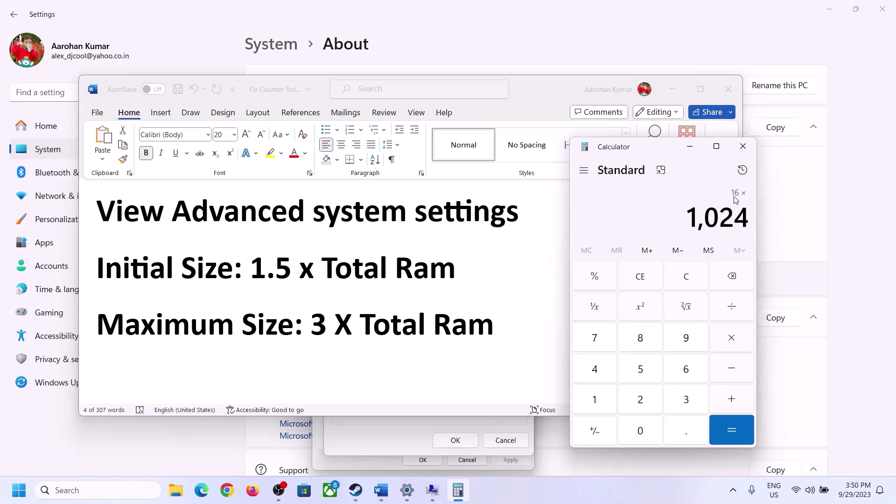
pyautogui.click(730, 430)
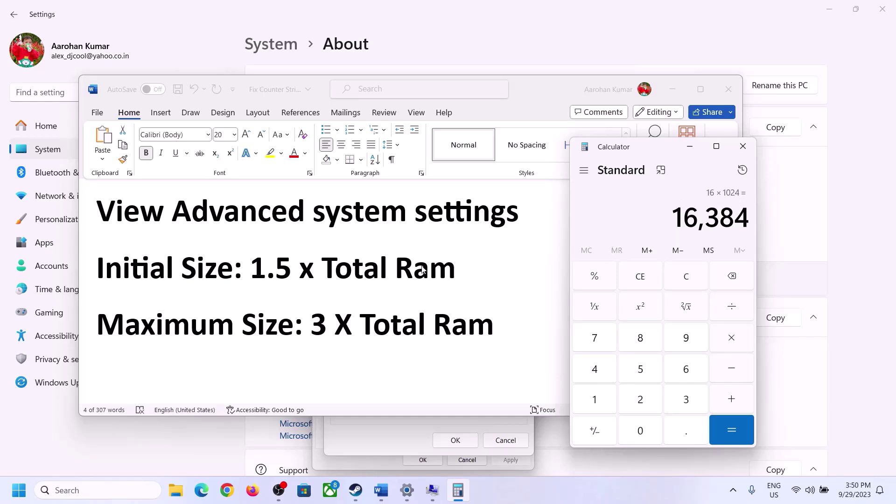
# Step: Multiply the RAM size in megabytes by 1.5 to calculate the initial paging file size
pyautogui.click(734, 343)
pyautogui.click(605, 402)
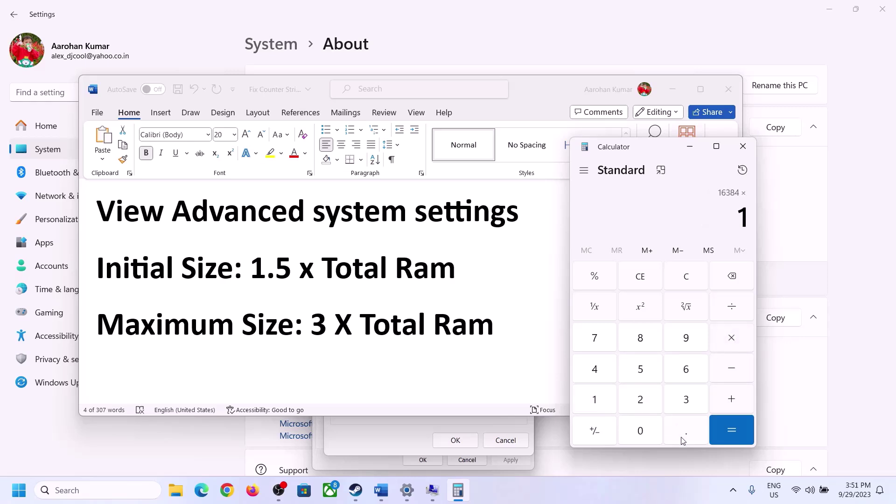
pyautogui.click(682, 436)
pyautogui.click(652, 380)
pyautogui.click(731, 430)
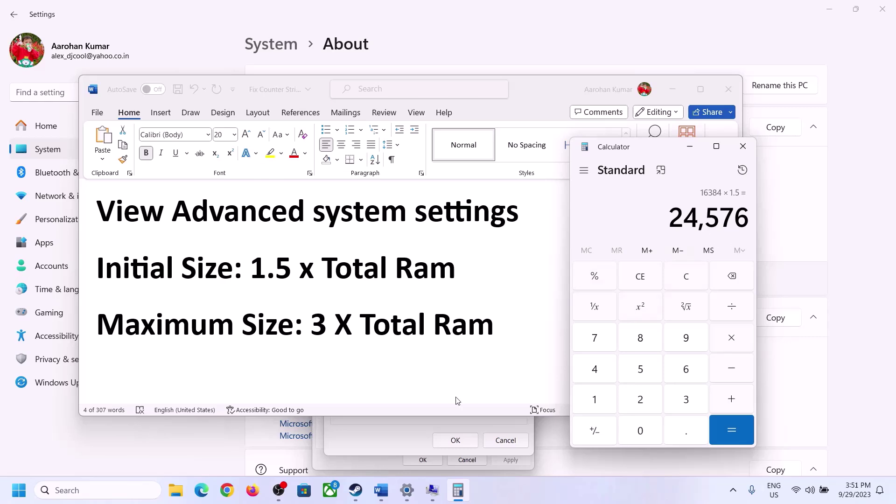
# Step: Switch to the Virtual Memory dialog and set the initial size for drive C: to 24576 MB
pyautogui.click(395, 435)
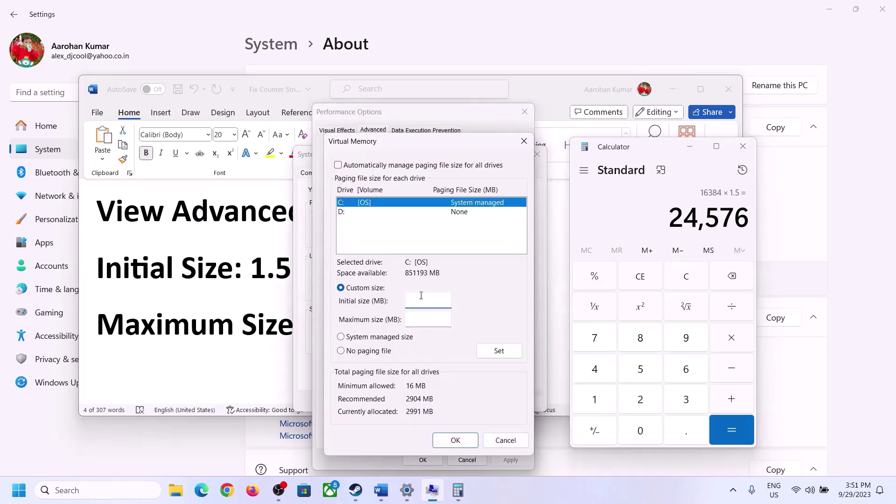
pyautogui.write('24576')
pyautogui.click(449, 319)
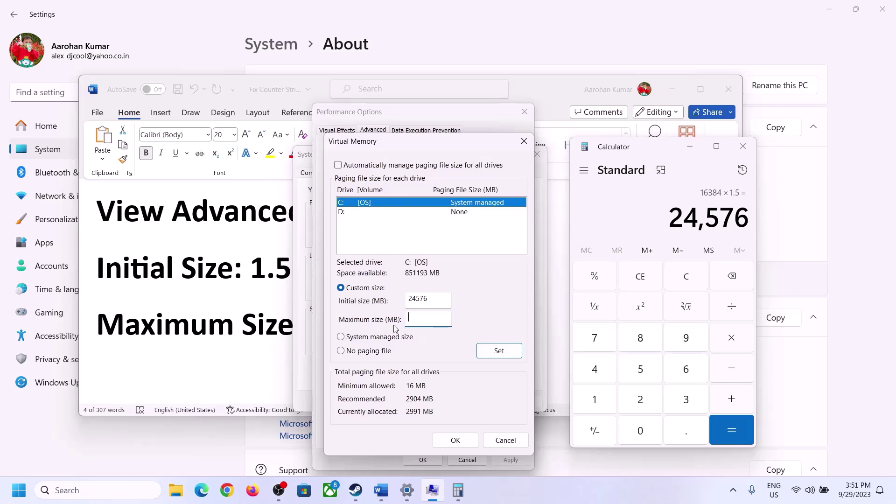
# Step: Bring up the maximum size formula in the Word document and clear the previous result in Calculator
pyautogui.hotkey('alt', 'Tab')
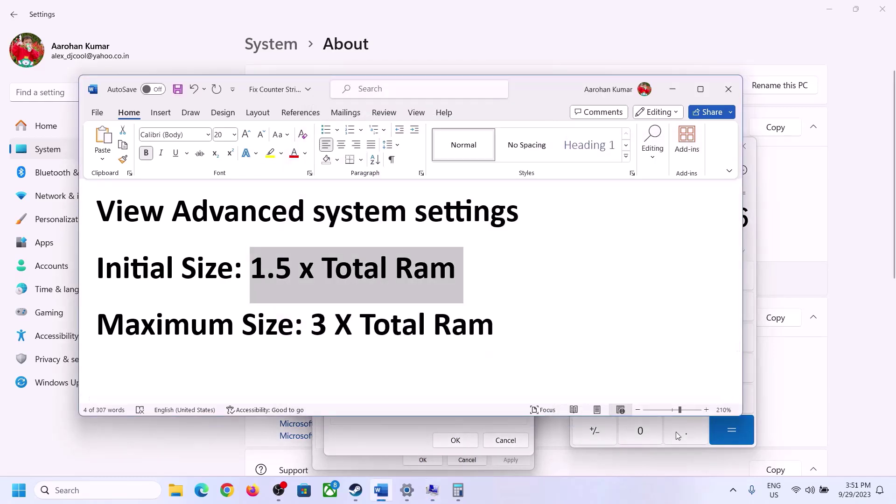
pyautogui.click(753, 244)
pyautogui.click(694, 278)
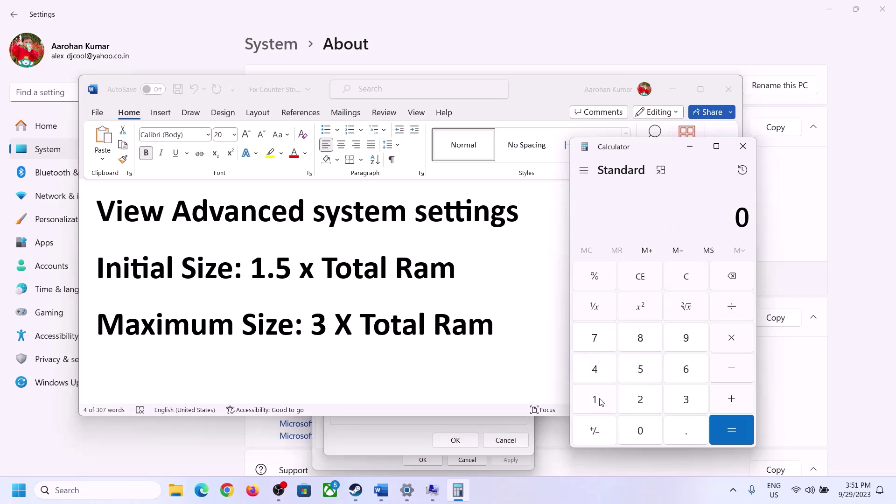
# Step: Check the installed RAM in Settings and convert its 16 GB to megabytes in Calculator by computing 16 × 1024
pyautogui.click(406, 490)
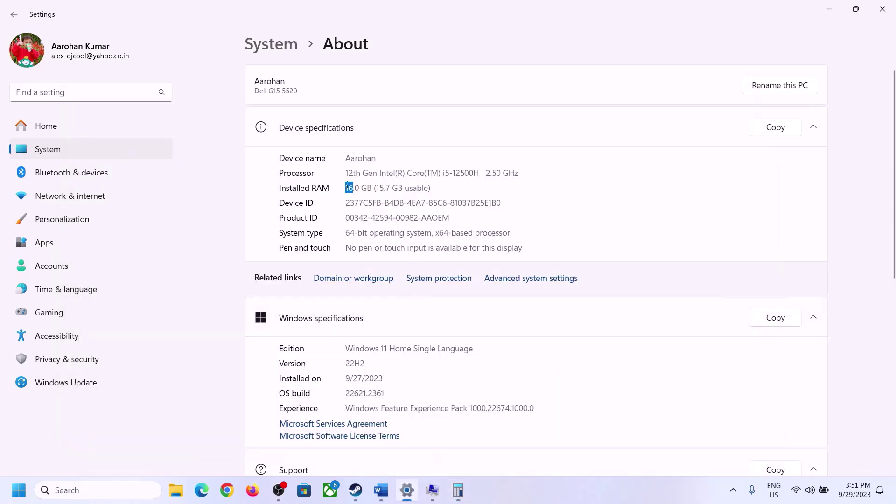
pyautogui.click(457, 490)
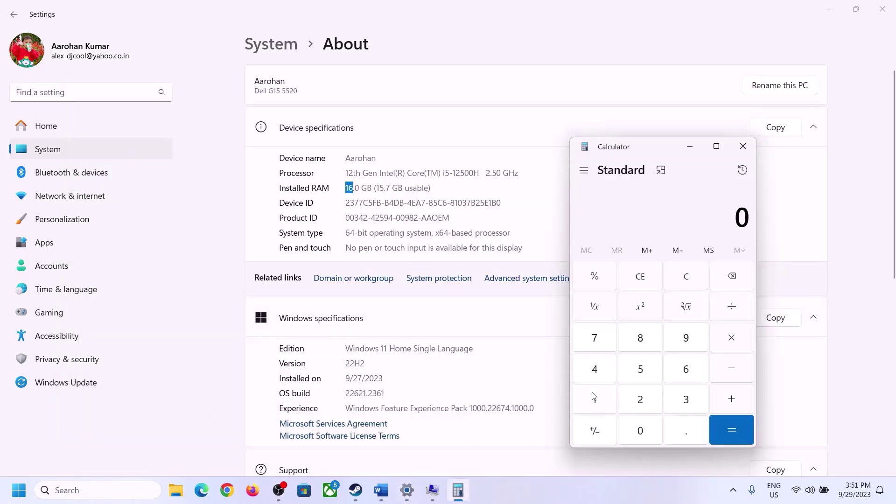
pyautogui.click(605, 395)
pyautogui.click(684, 368)
pyautogui.click(729, 338)
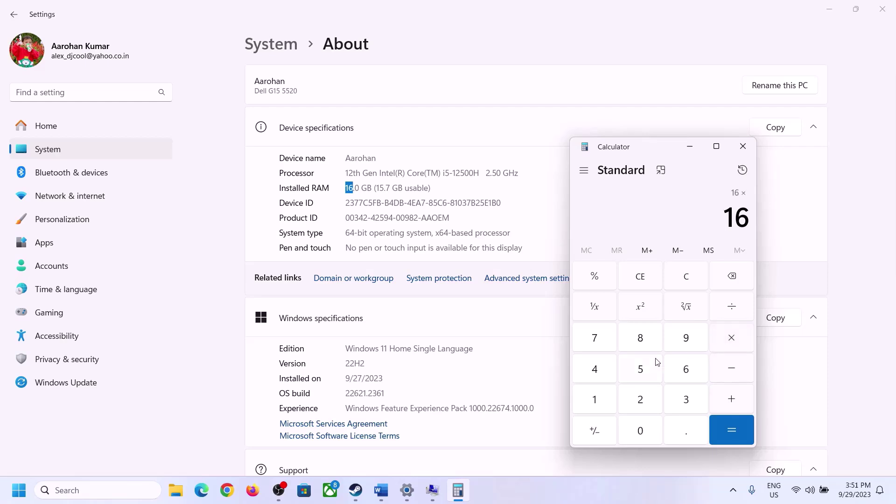
pyautogui.click(600, 395)
pyautogui.click(636, 426)
pyautogui.click(641, 397)
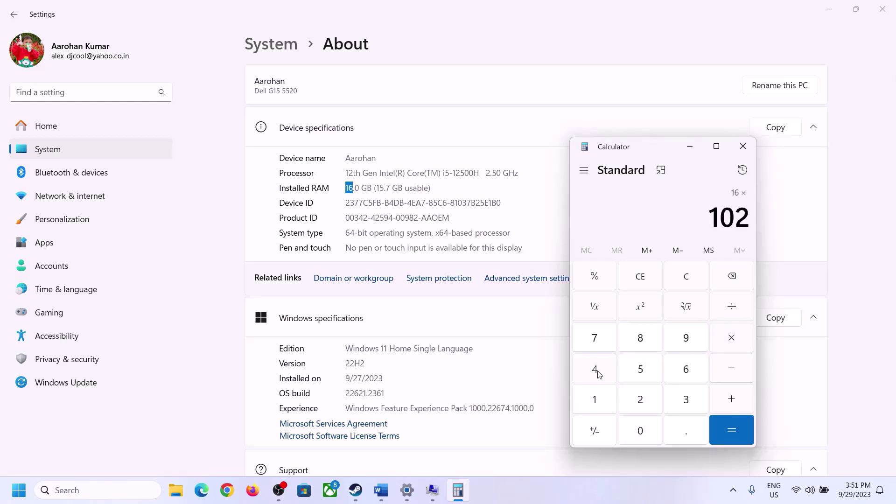
pyautogui.click(594, 369)
pyautogui.click(718, 440)
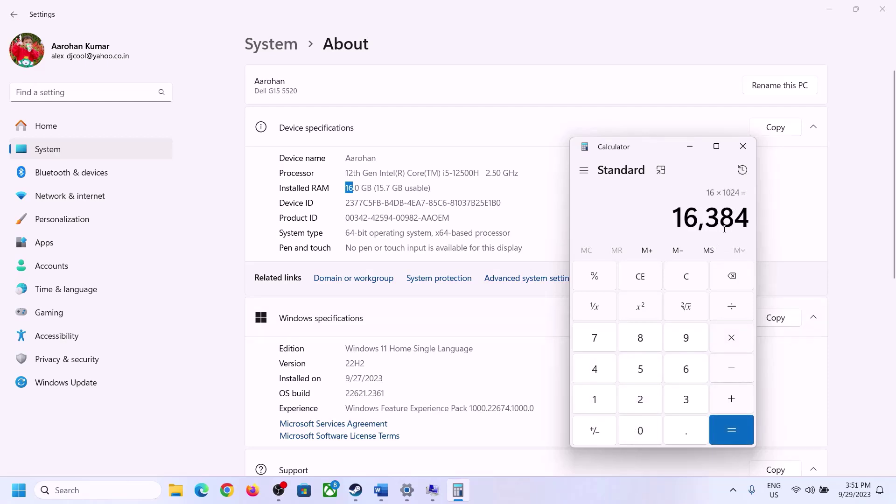
# Step: Check the maximum size formula in Word and multiply the RAM size in megabytes by 3 in Calculator
pyautogui.click(381, 490)
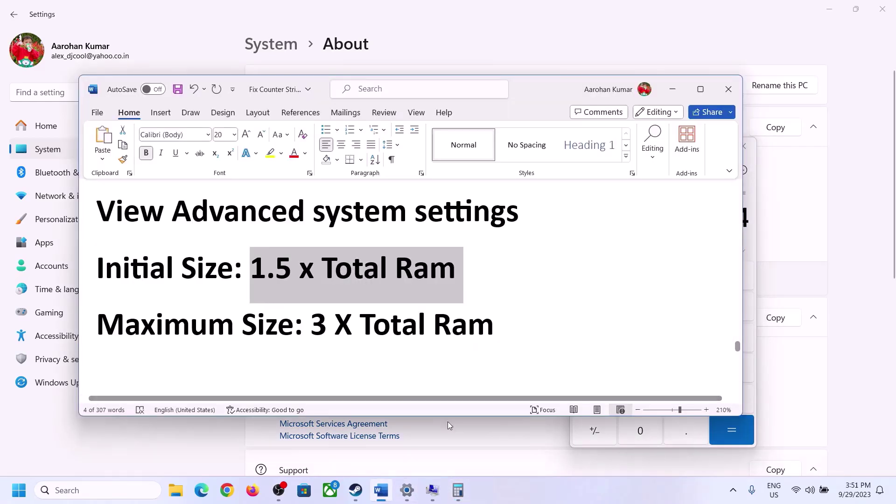
pyautogui.click(457, 489)
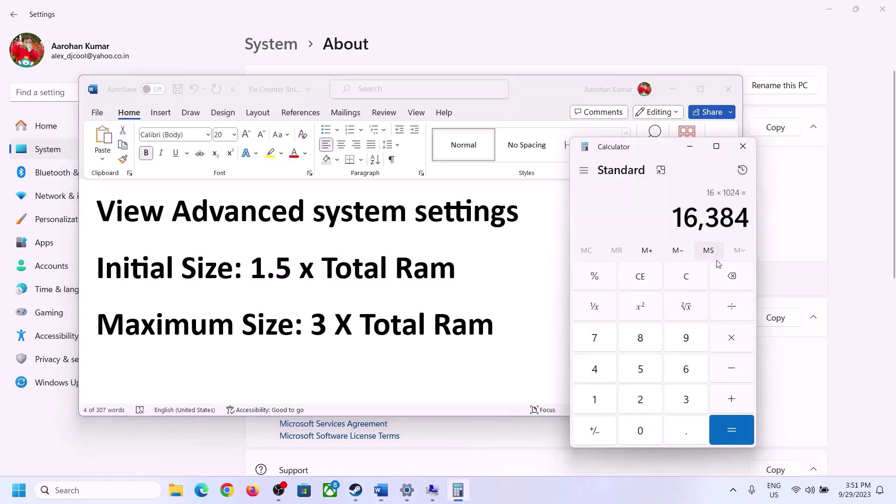
pyautogui.click(731, 340)
pyautogui.click(674, 403)
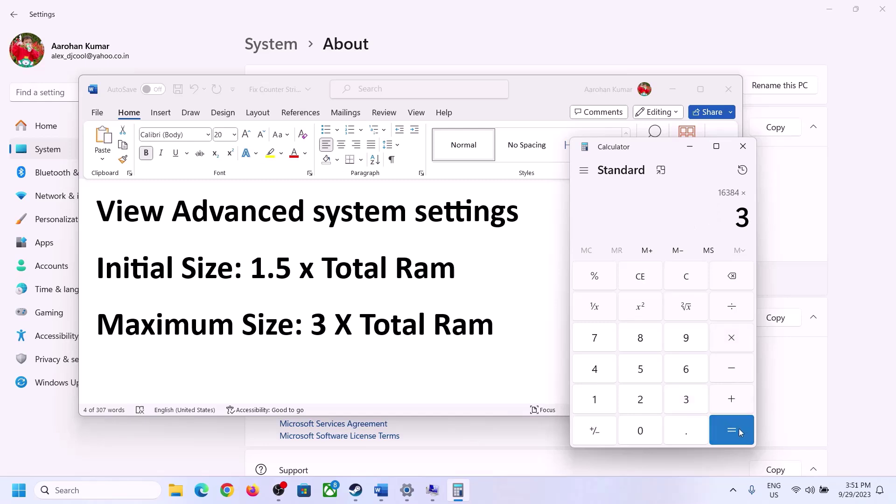
pyautogui.click(738, 428)
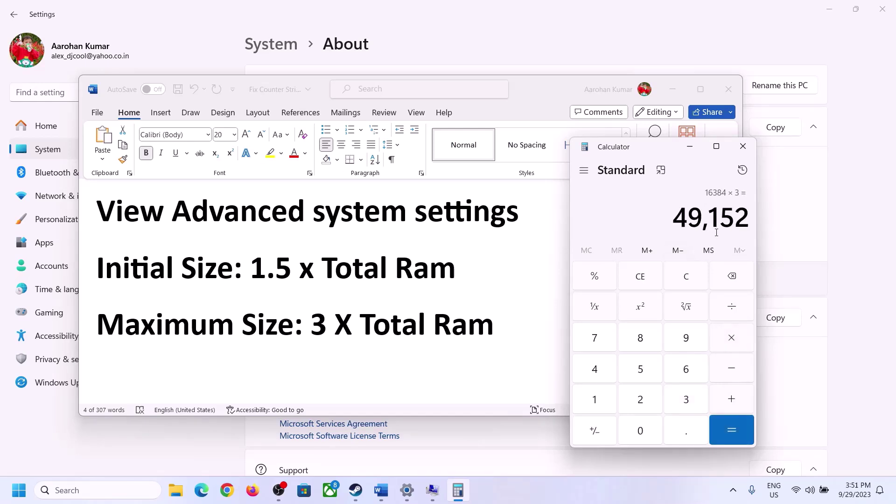
# Step: Set the maximum paging file size for drive C: to 49152 MB and apply the custom size in the Virtual Memory dialog
pyautogui.click(433, 494)
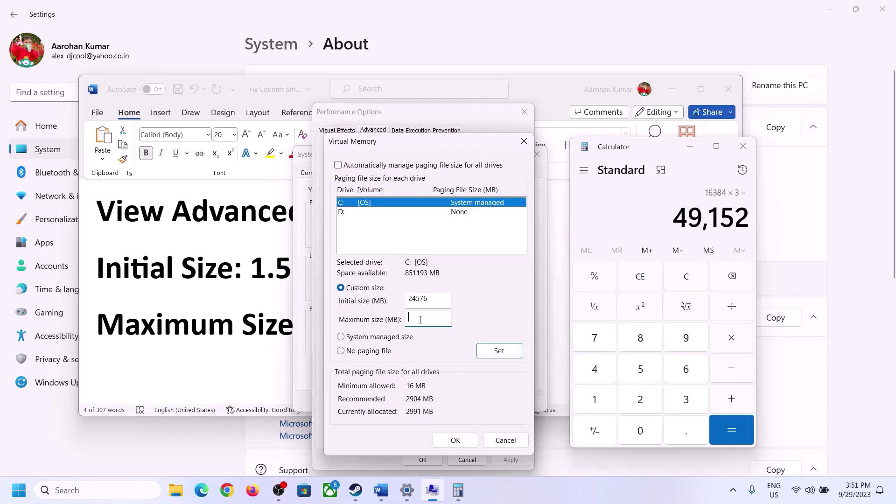
pyautogui.write('49152')
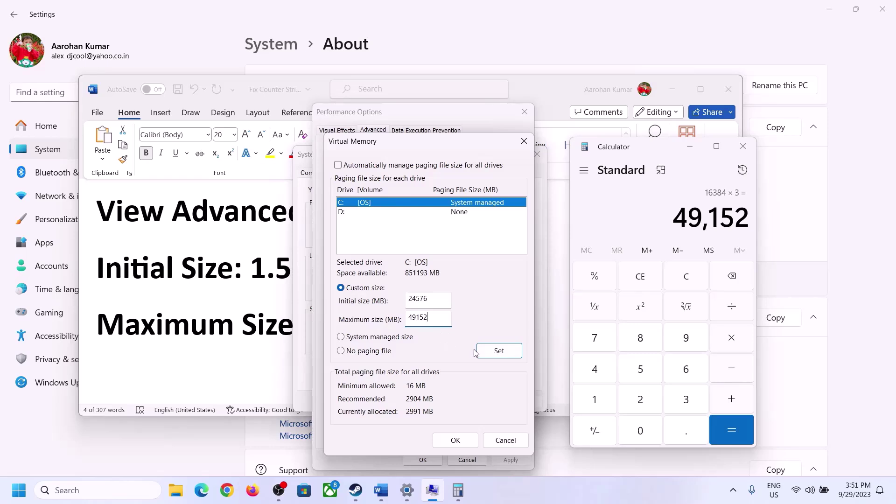
pyautogui.click(499, 352)
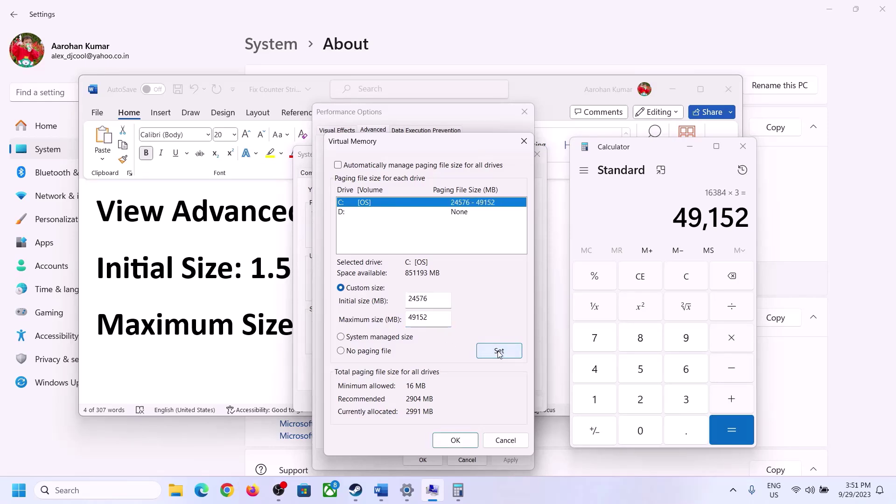
pyautogui.click(457, 441)
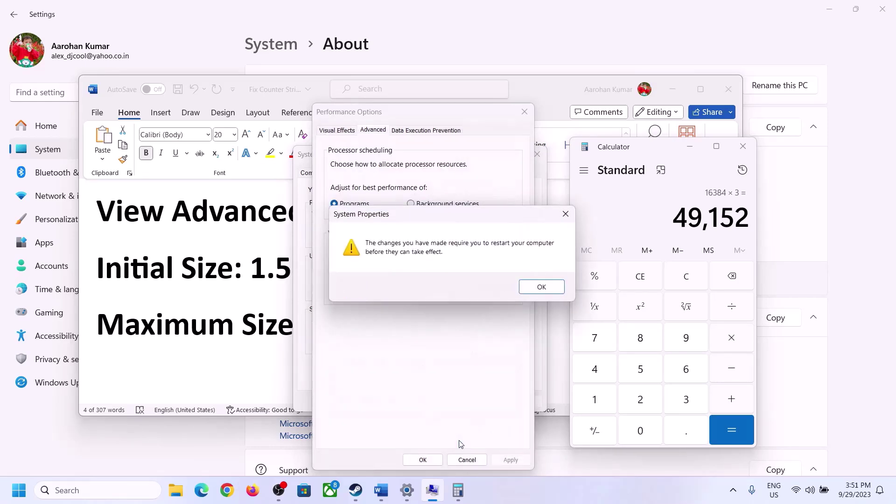
# Step: Acknowledge the restart notice, accept the Performance Options and System Properties dialogs, and dismiss the restart prompt without restarting
pyautogui.click(556, 289)
pyautogui.click(510, 460)
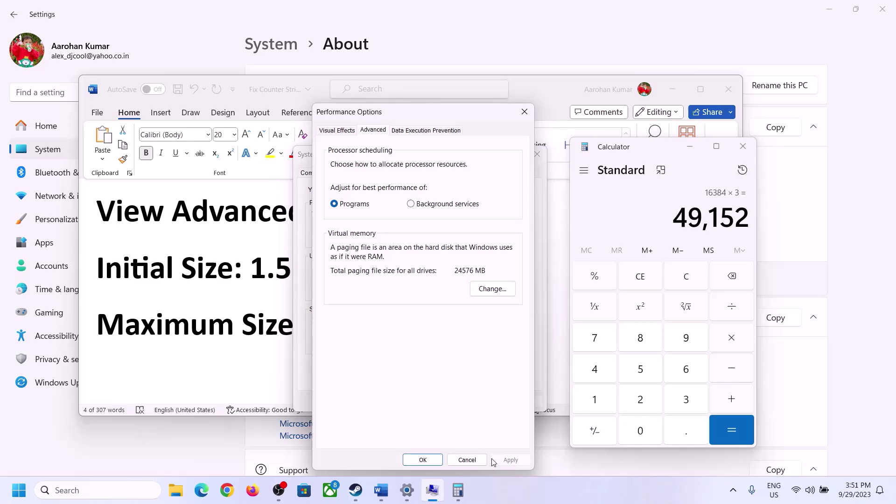
pyautogui.click(422, 460)
pyautogui.click(420, 401)
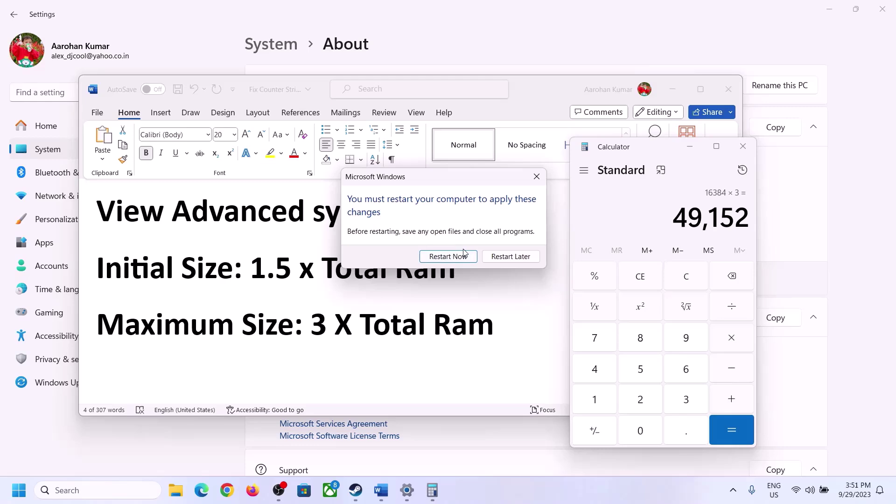
pyautogui.click(537, 176)
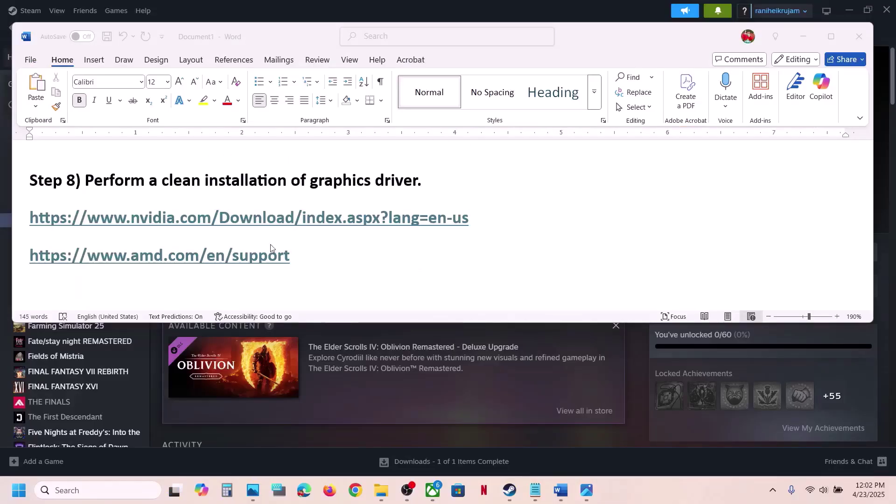
# Step: Highlight the AMD and NVIDIA driver links in the Word document and open the NVIDIA driver download page in Chrome
pyautogui.moveTo(89, 256); pyautogui.dragTo(292, 257)
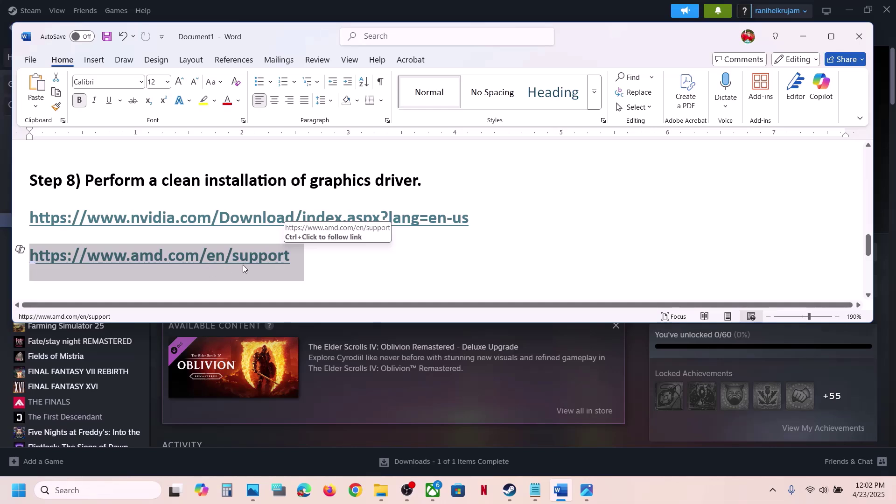
pyautogui.tripleClick(485, 220)
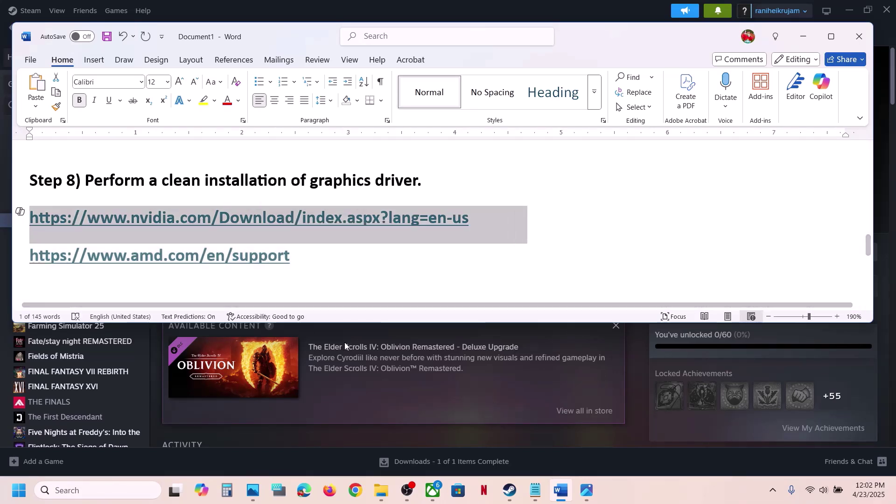
pyautogui.click(355, 490)
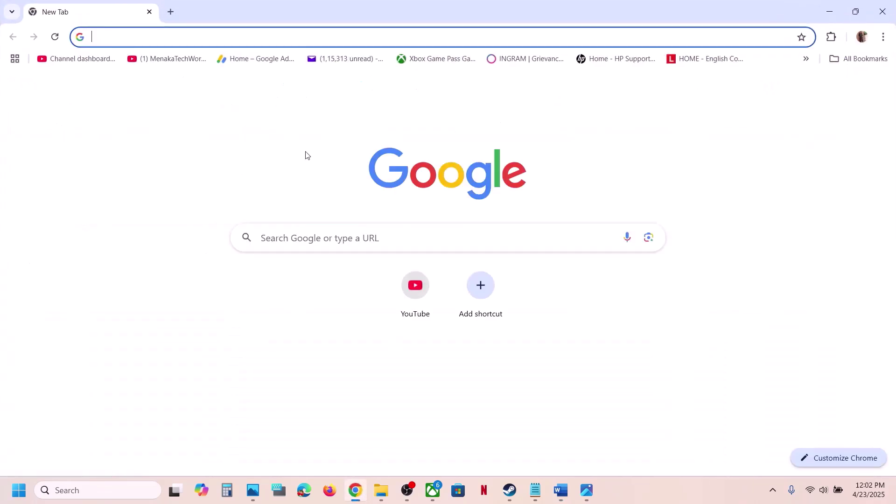
pyautogui.write('nvidia.com/Download/index.aspx?lang=en-us')
pyautogui.press('Return')
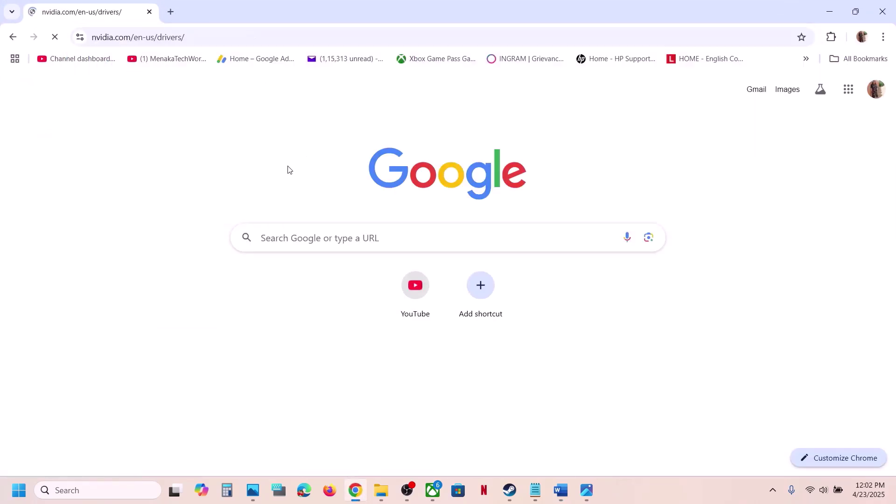
# Step: Find drivers for the GeForce RTX 3050 Laptop GPU on Windows 11 through the manual driver search
pyautogui.scroll(-5, 314, 308)
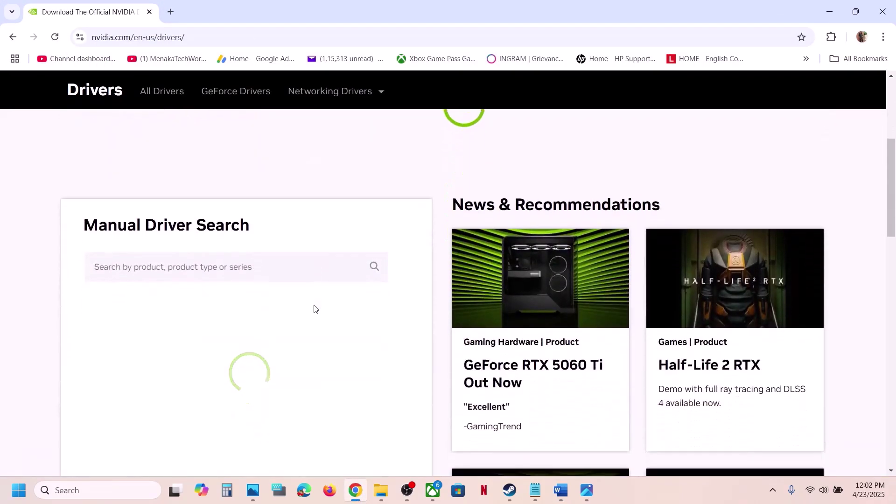
pyautogui.scroll(-2, 312, 307)
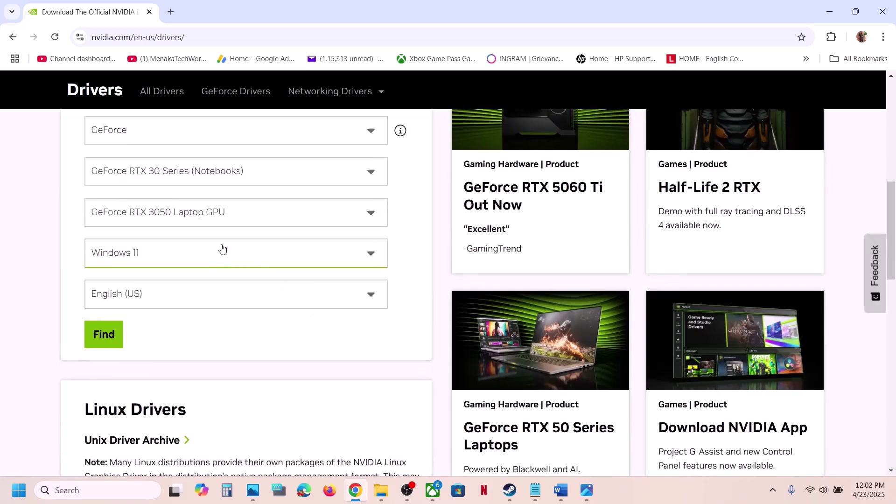
pyautogui.click(103, 334)
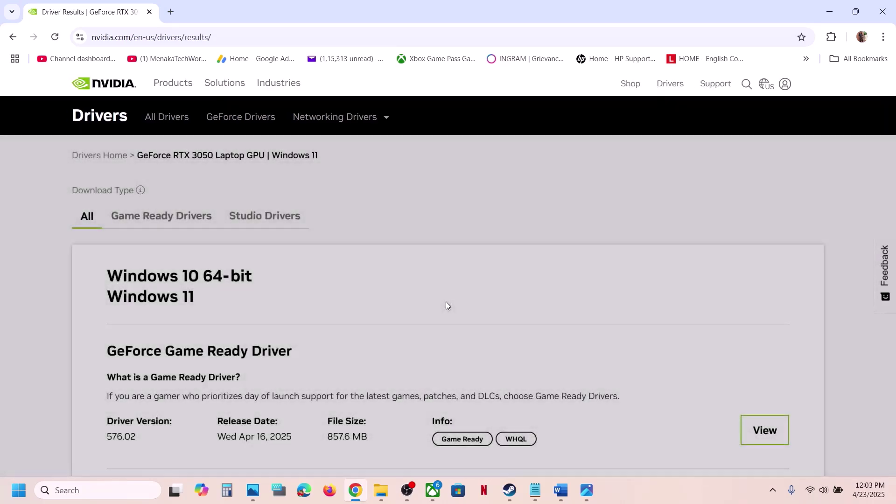
# Step: Expand the list of more driver versions and highlight the version number of the newest GeForce Game Ready Driver
pyautogui.scroll(-3, 446, 306)
pyautogui.scroll(-3, 446, 306)
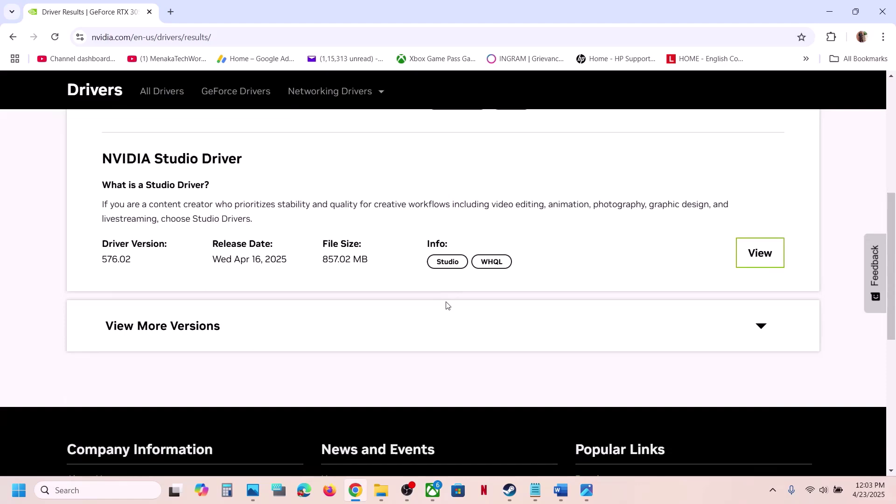
pyautogui.click(158, 331)
pyautogui.scroll(10, 292, 286)
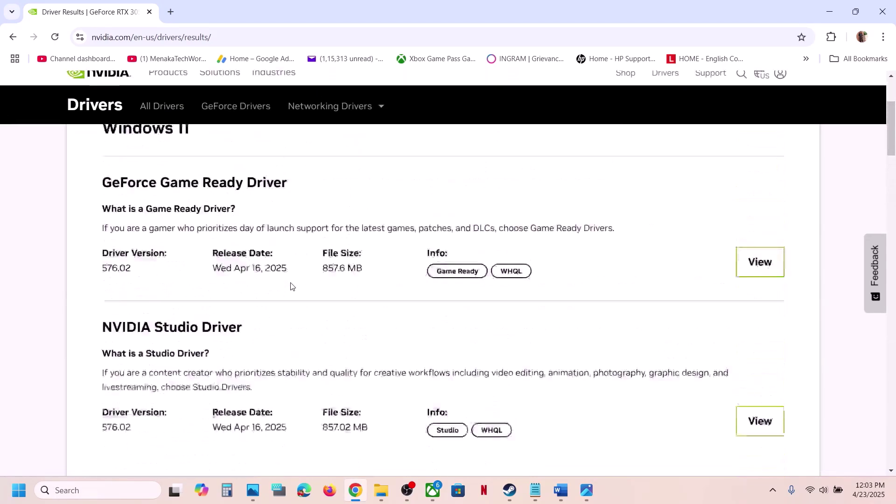
pyautogui.scroll(-3, 275, 286)
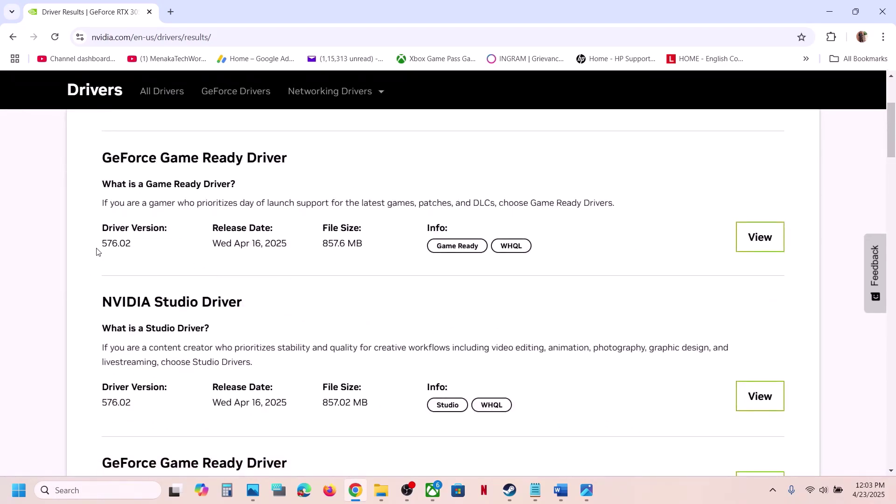
pyautogui.moveTo(96, 252); pyautogui.dragTo(133, 245)
# Step: Examine the older GeForce Game Ready Driver releases, highlighting versions 572.83 and 572.70
pyautogui.scroll(-2, 167, 325)
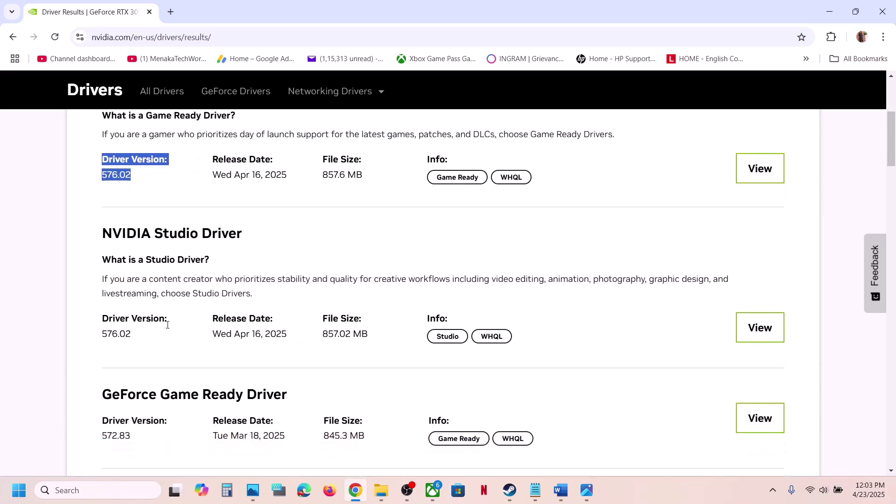
pyautogui.scroll(-3, 152, 331)
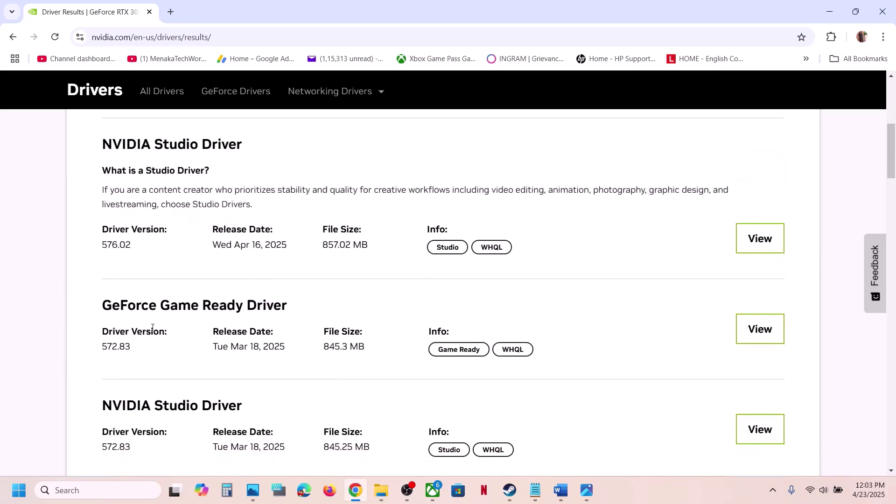
pyautogui.scroll(-1, 147, 322)
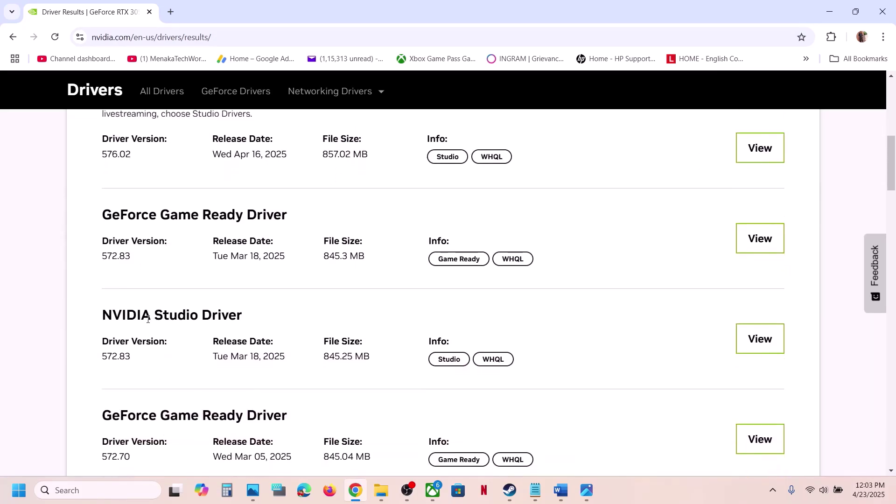
pyautogui.moveTo(103, 257); pyautogui.dragTo(138, 261)
pyautogui.scroll(-3, 136, 260)
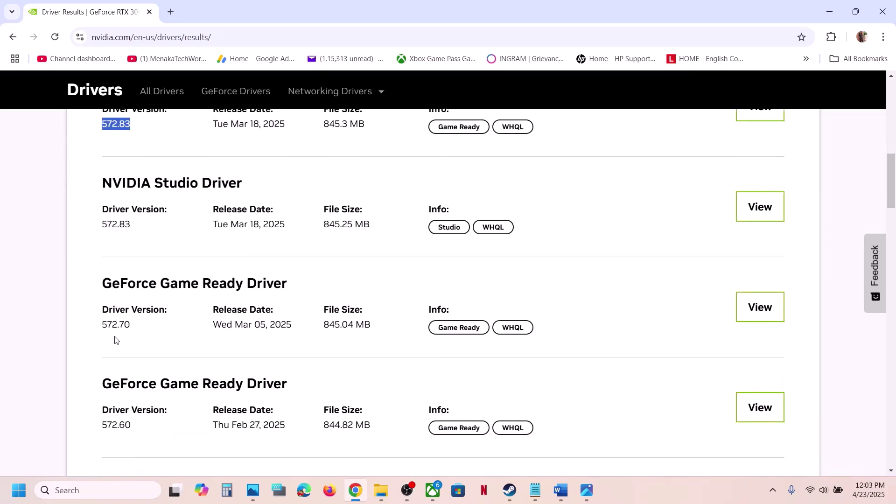
pyautogui.click(105, 328)
pyautogui.moveTo(105, 327); pyautogui.dragTo(137, 326)
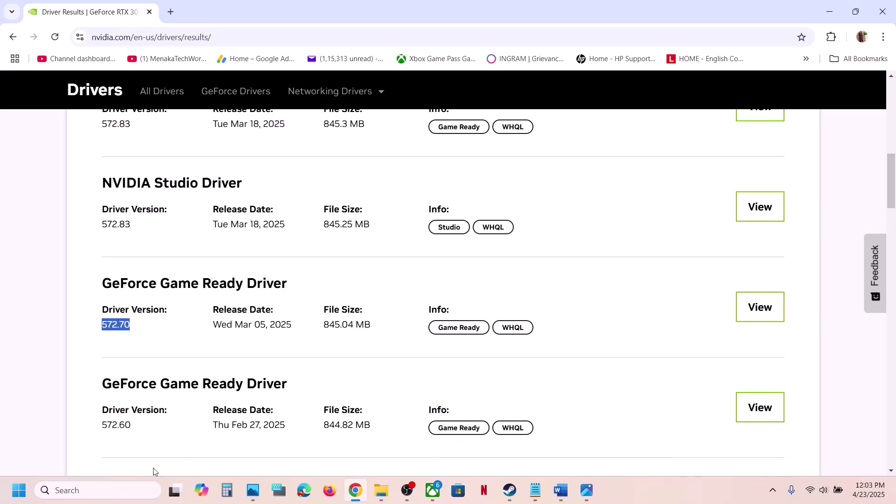
# Step: Search Windows for "graphics settings" and open the Graphics settings page
pyautogui.click(114, 490)
pyautogui.write('gr')
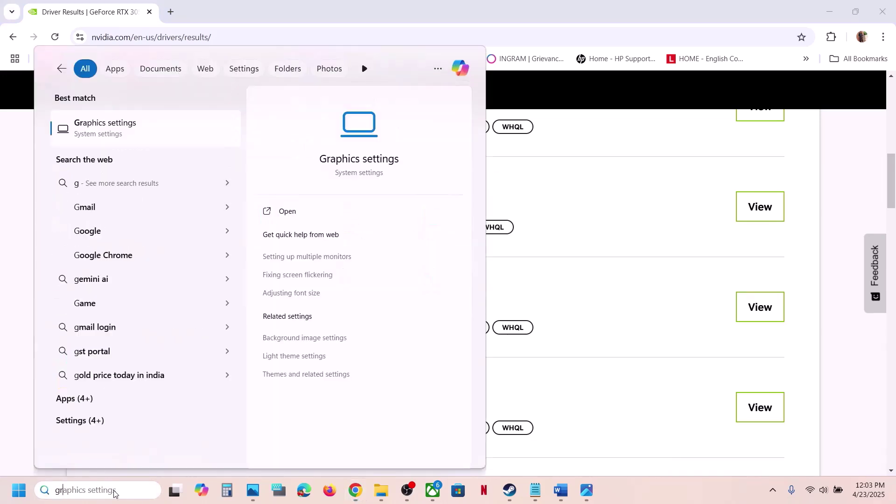
pyautogui.write('aphics settings')
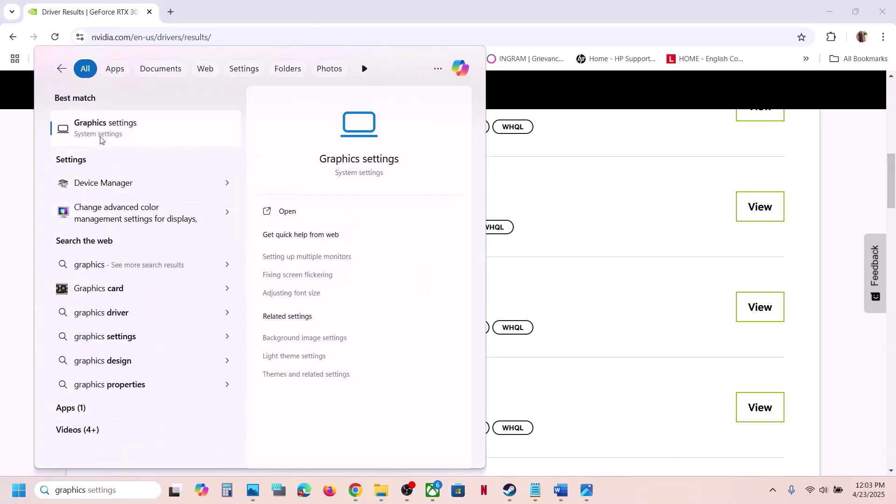
pyautogui.click(101, 135)
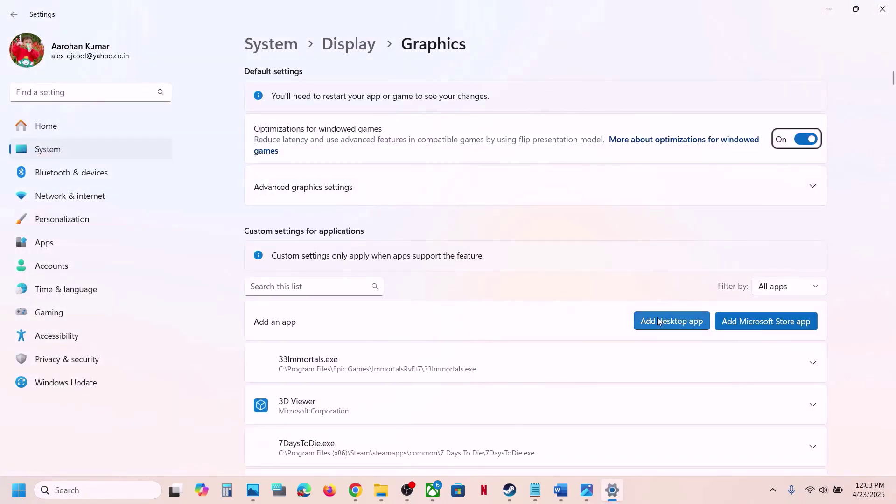
# Step: Add the OblivionRemastered application from Steam's Oblivion Remastered folder as a desktop app in the custom graphics settings
pyautogui.click(657, 317)
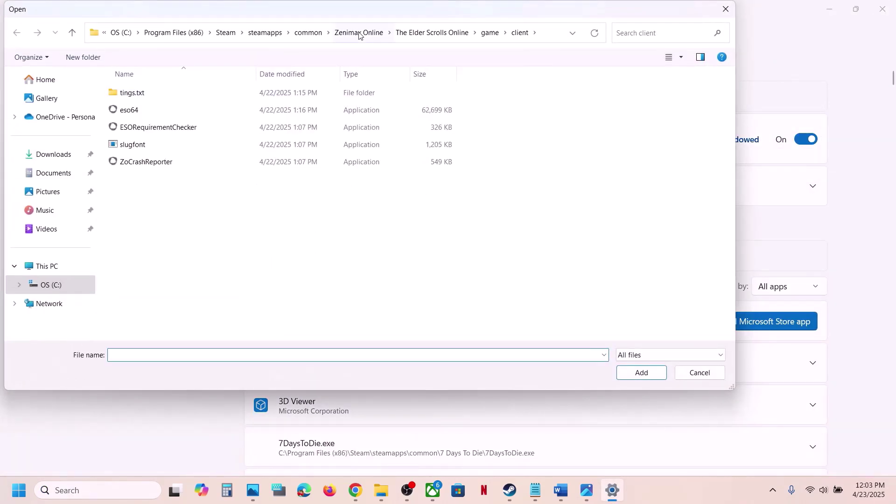
pyautogui.click(313, 35)
pyautogui.doubleClick(169, 127)
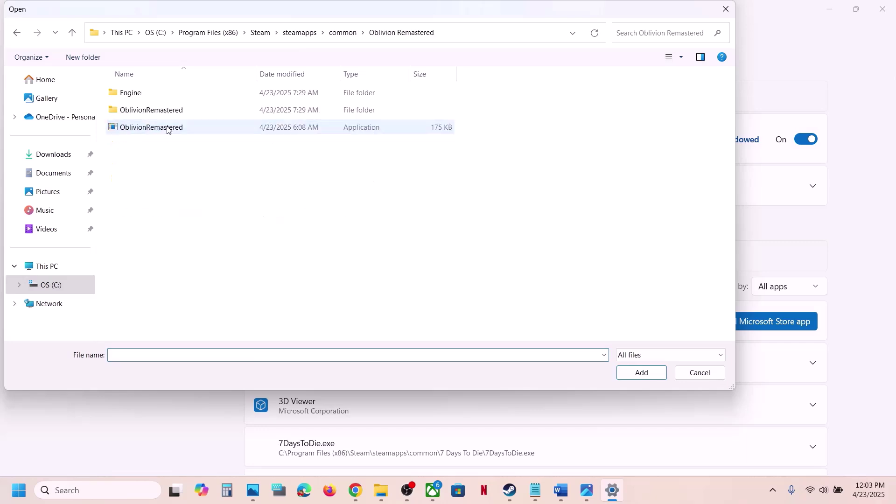
pyautogui.click(178, 133)
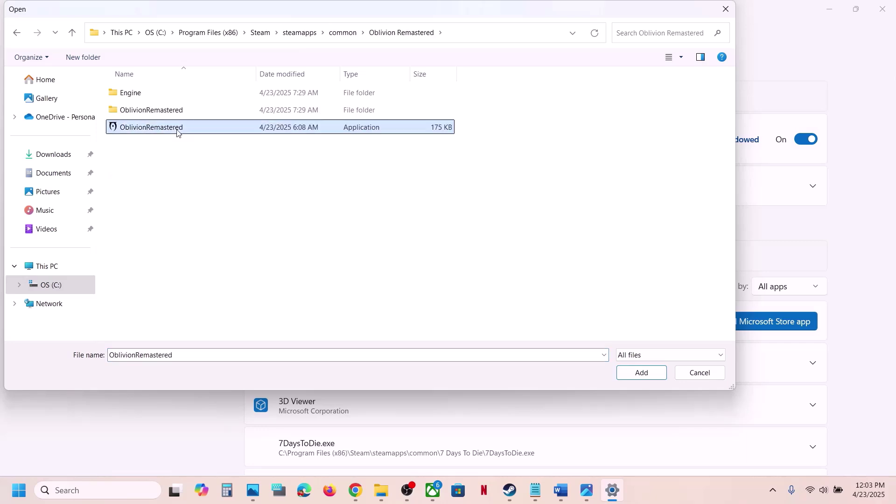
pyautogui.click(624, 379)
# Step: Set the GPU preference of the OblivionRemastered.exe entry to High Performance (NVIDIA GeForce RTX 3050 Laptop GPU)
pyautogui.scroll(-10, 436, 406)
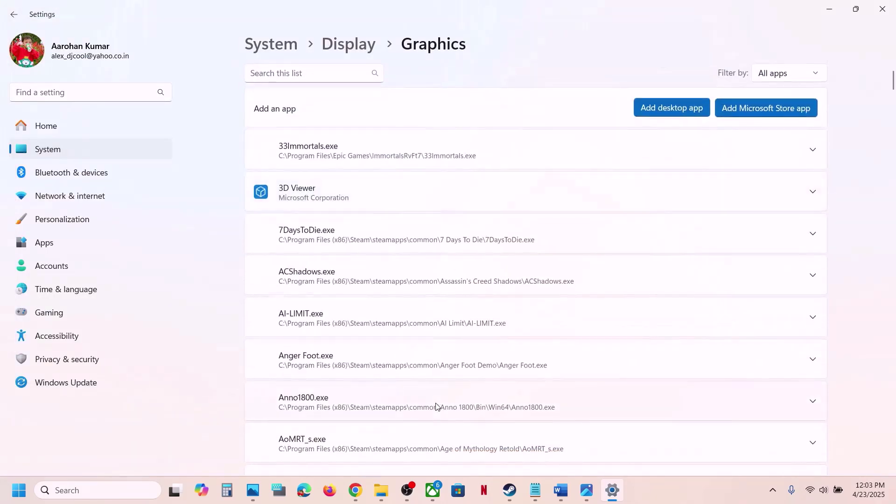
pyautogui.scroll(-9, 436, 406)
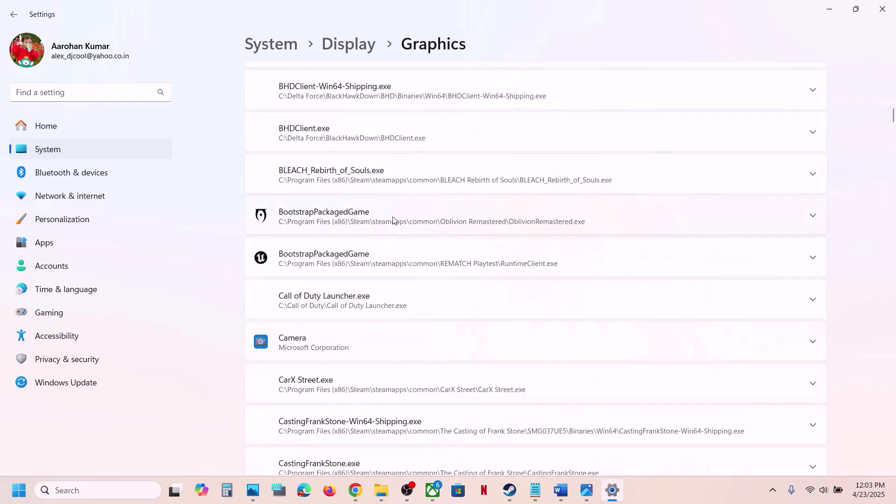
pyautogui.click(427, 218)
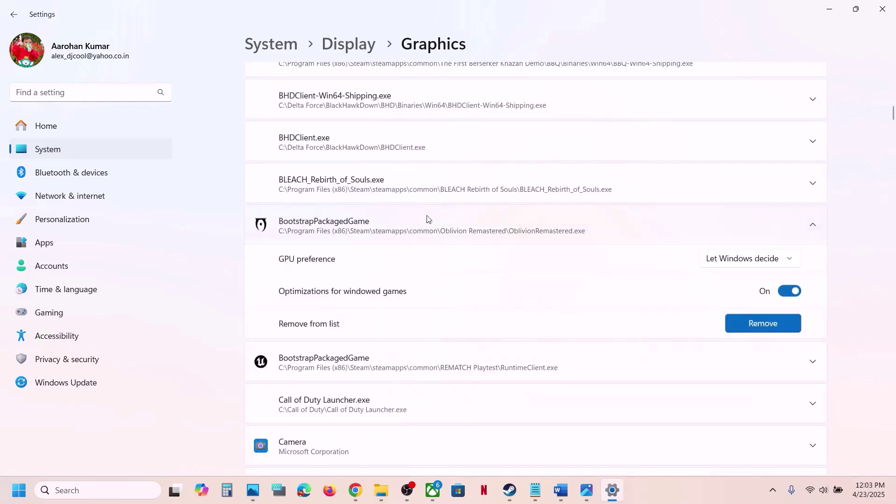
pyautogui.click(786, 259)
pyautogui.click(768, 304)
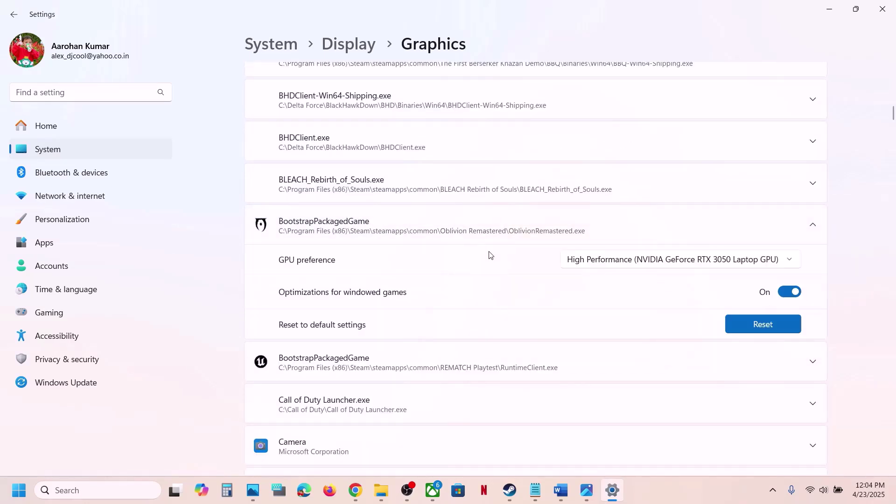
# Step: Add OblivionRemastered-Win64-Shipping from the game's Binaries\Win64 folder as another desktop app
pyautogui.click(657, 328)
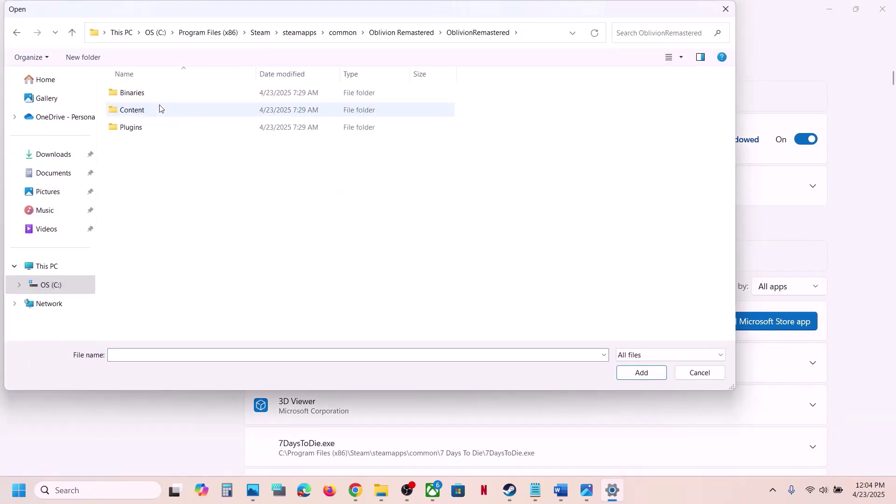
pyautogui.doubleClick(134, 92)
pyautogui.doubleClick(127, 92)
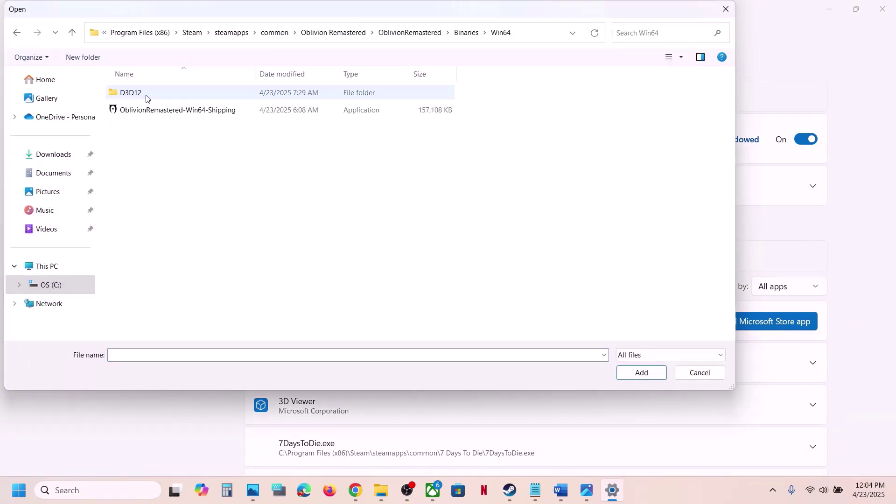
pyautogui.click(167, 113)
pyautogui.click(641, 372)
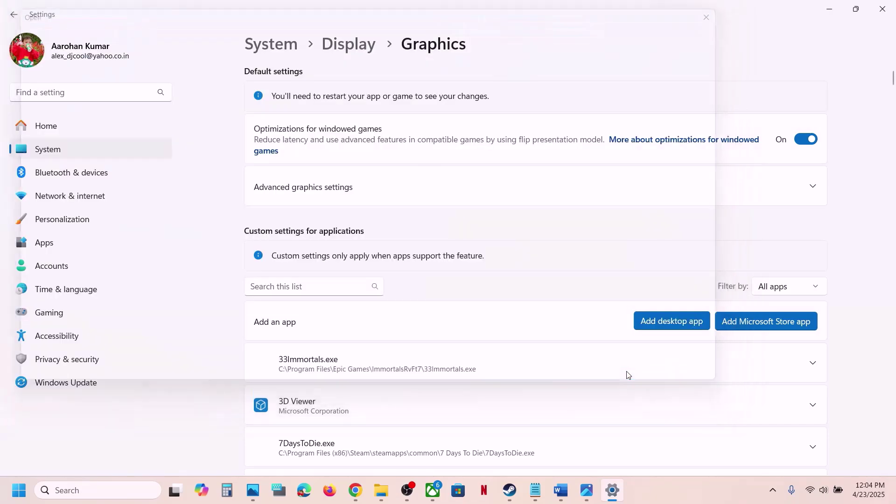
# Step: Set the GPU preference of the OblivionRemastered-Win64-Shipping.exe entry to High Performance (NVIDIA GeForce RTX 3050 Laptop GPU) and close Settings
pyautogui.scroll(-2, 439, 376)
pyautogui.scroll(-20, 442, 379)
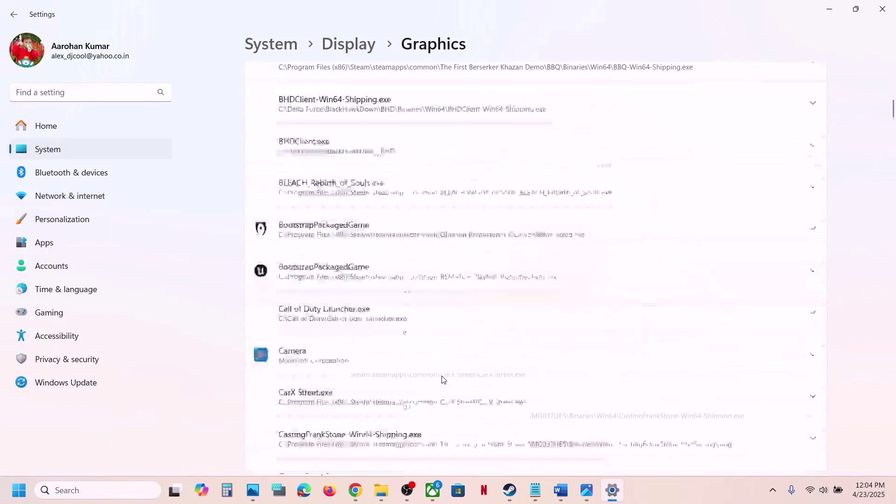
pyautogui.scroll(-20, 442, 378)
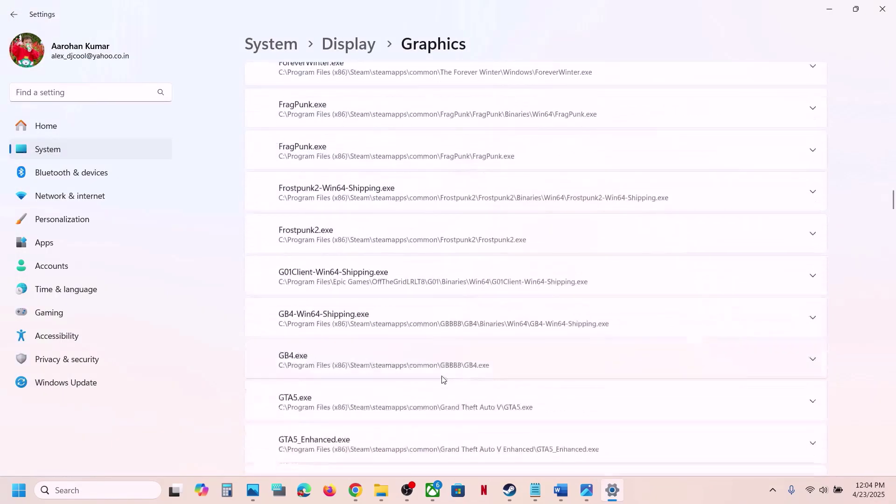
pyautogui.scroll(-20, 442, 379)
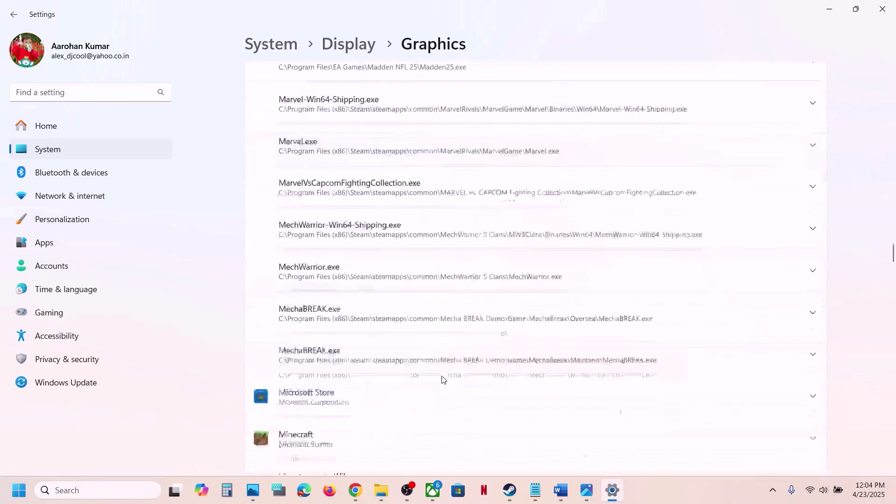
pyautogui.scroll(-2, 442, 379)
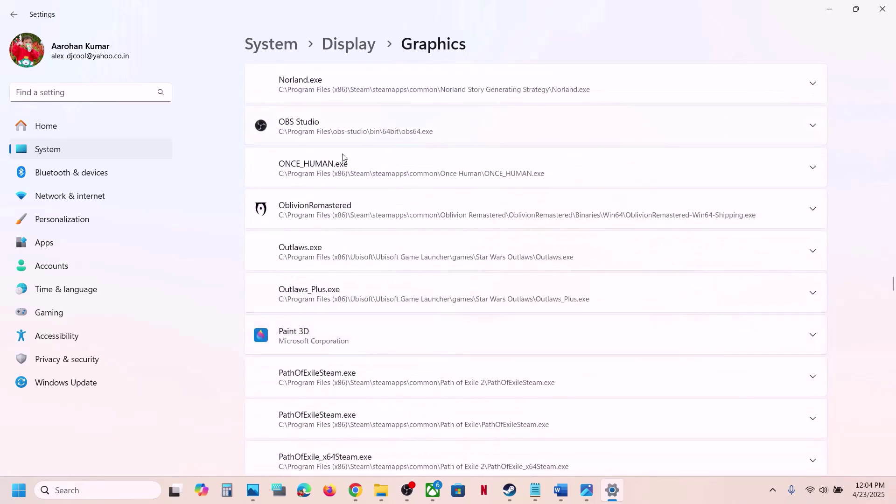
pyautogui.click(347, 214)
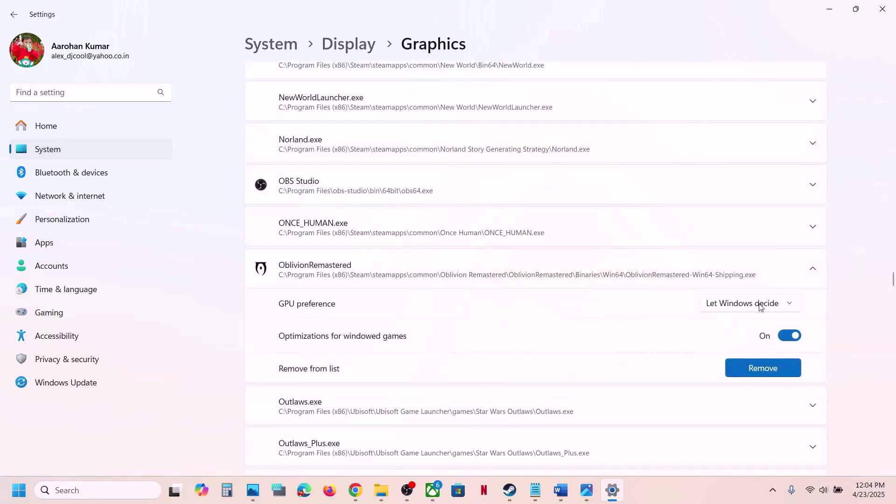
pyautogui.click(760, 305)
pyautogui.click(778, 346)
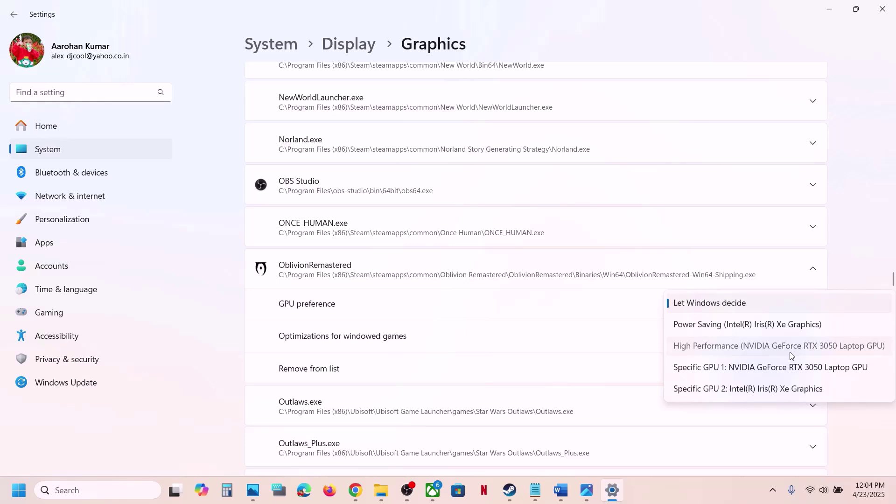
pyautogui.click(882, 9)
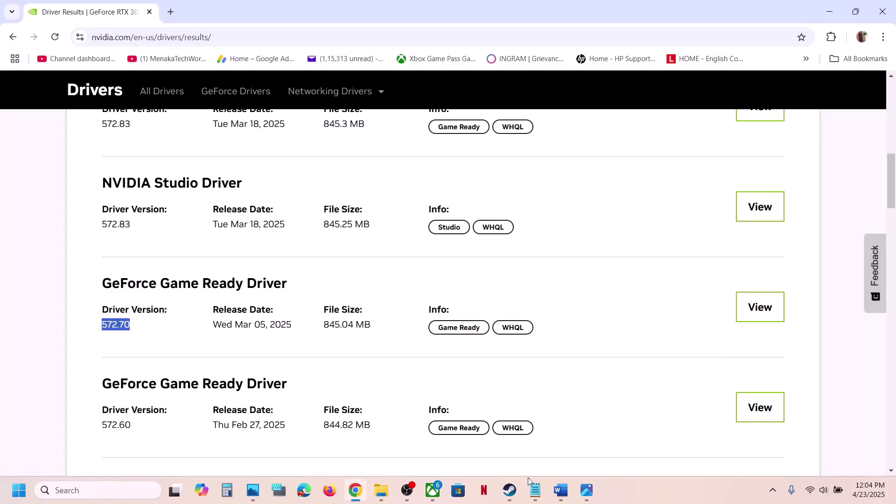
# Step: Switch to the Word document, review Step 9 and highlight its Increase Virtual Memory heading
pyautogui.click(557, 491)
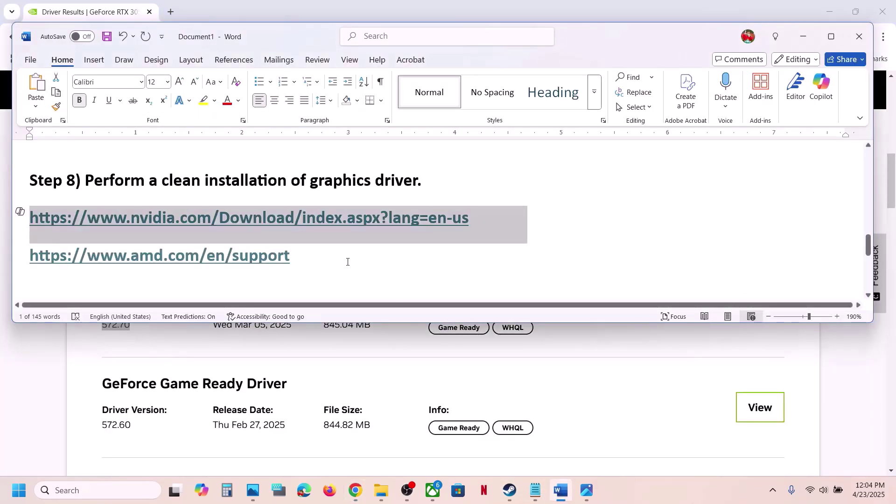
pyautogui.scroll(-5, 348, 262)
pyautogui.scroll(3, 348, 261)
pyautogui.scroll(-2, 348, 262)
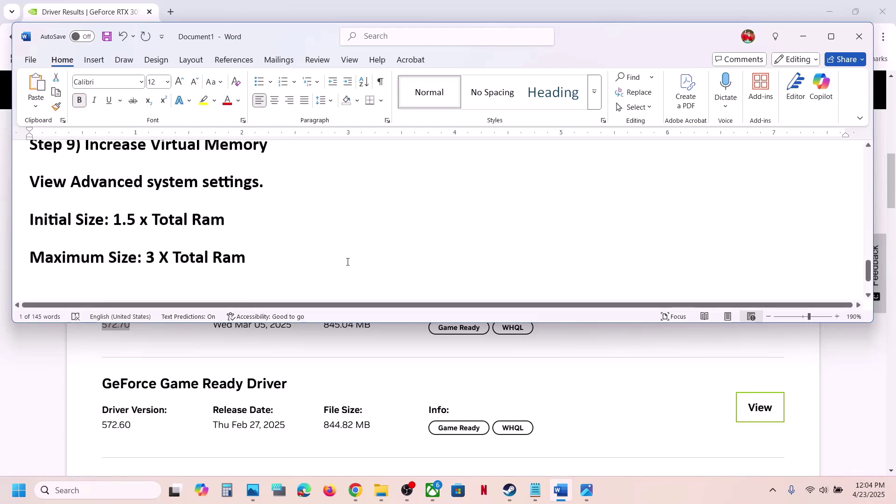
pyautogui.scroll(1, 348, 262)
pyautogui.moveTo(85, 170); pyautogui.dragTo(269, 181)
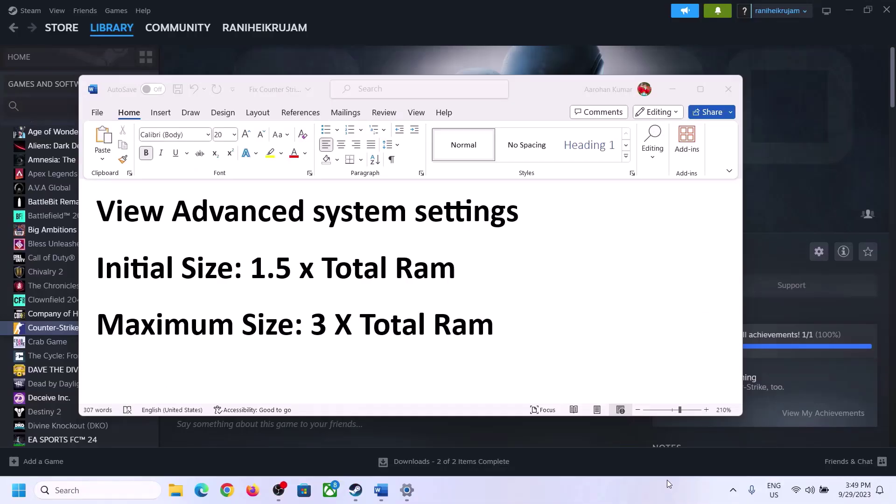
# Step: Copy "View Advanced system settings" from the Word document, search Windows for it and open the matching control panel item
pyautogui.click(109, 215)
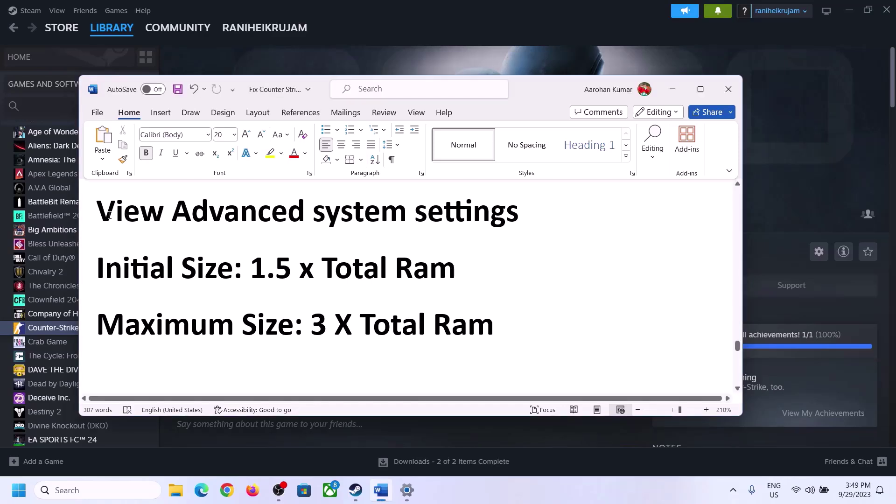
pyautogui.moveTo(115, 217); pyautogui.dragTo(498, 221)
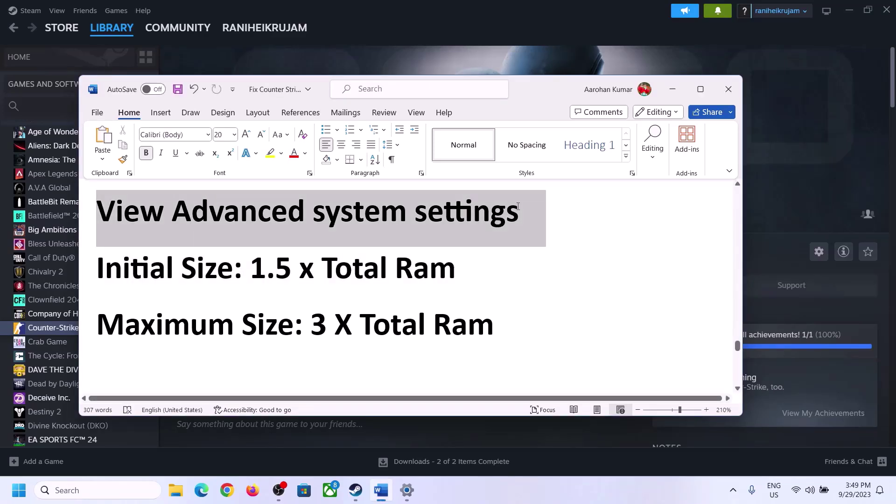
pyautogui.hotkey('ctrl', 'c')
pyautogui.click(107, 490)
pyautogui.hotkey('ctrl', 'v')
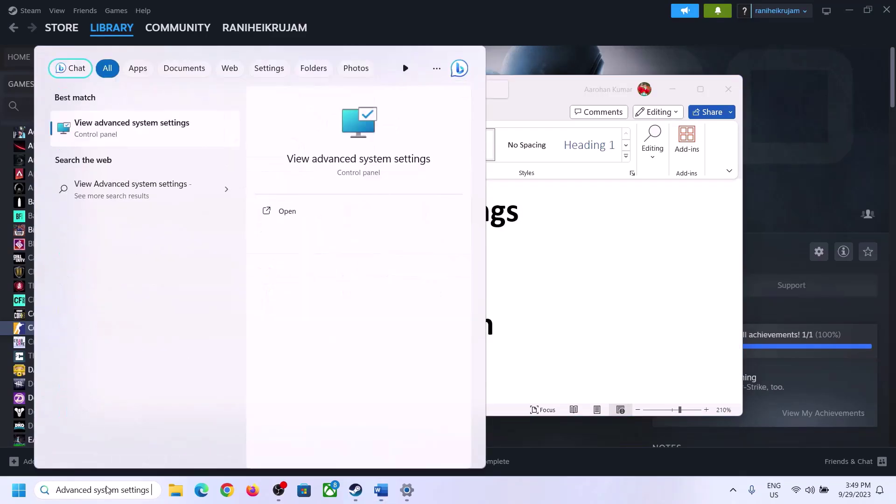
pyautogui.click(125, 135)
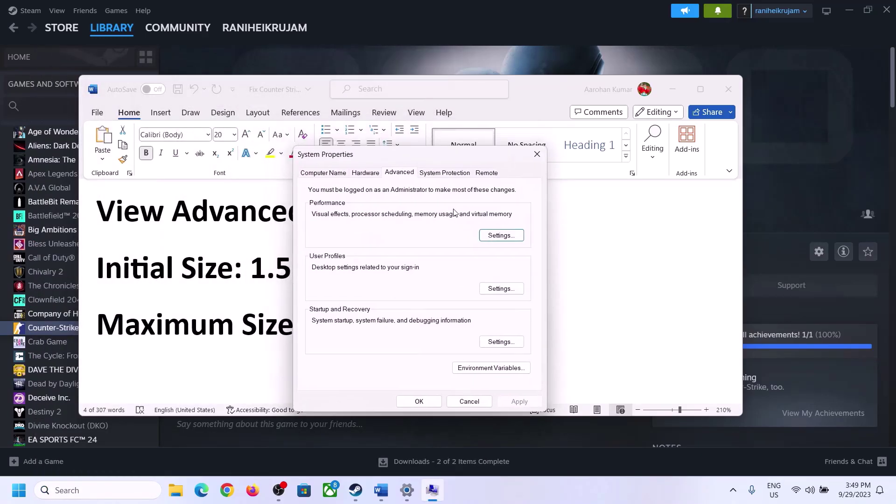
# Step: In the virtual memory settings, turn off automatic paging file management and choose a custom size for drive C:
pyautogui.click(501, 235)
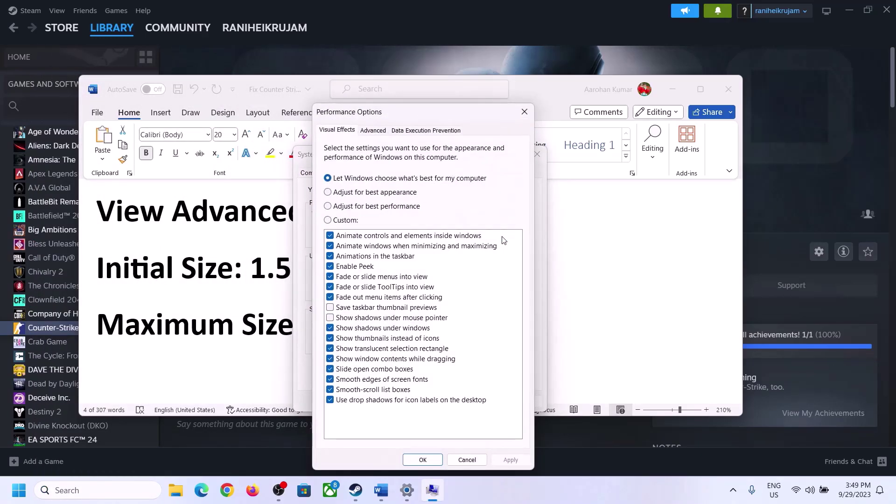
pyautogui.click(373, 131)
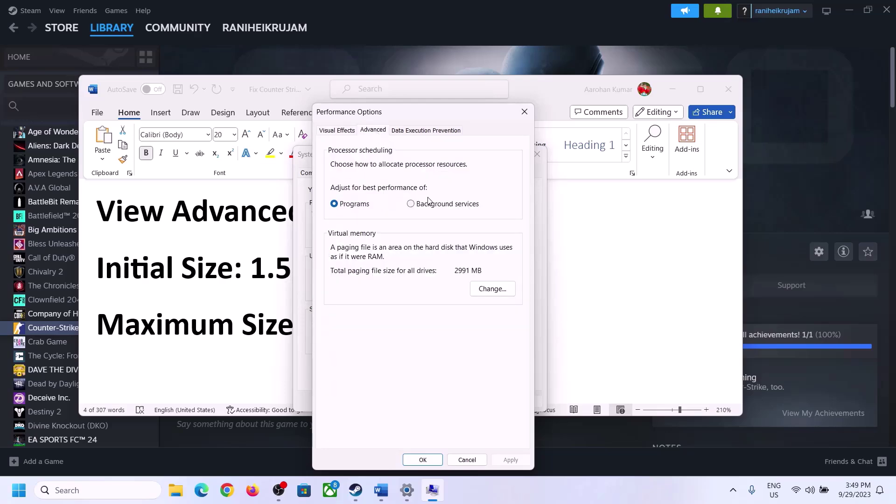
pyautogui.click(495, 289)
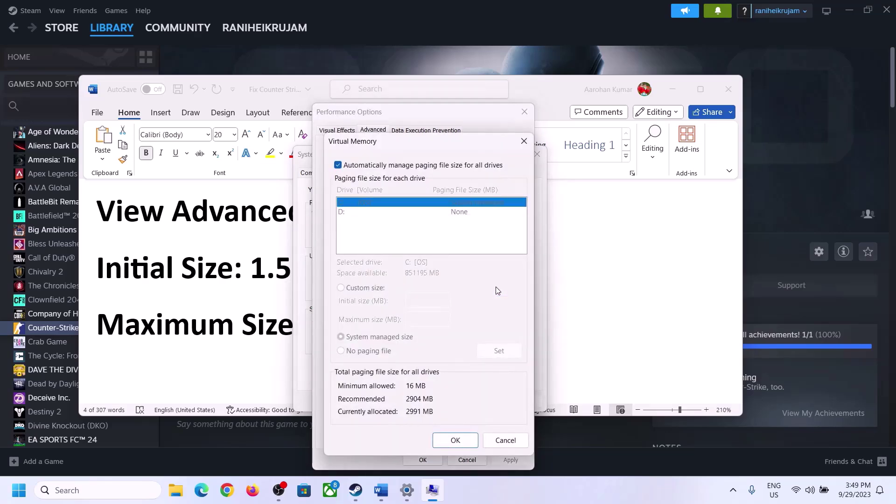
pyautogui.click(338, 165)
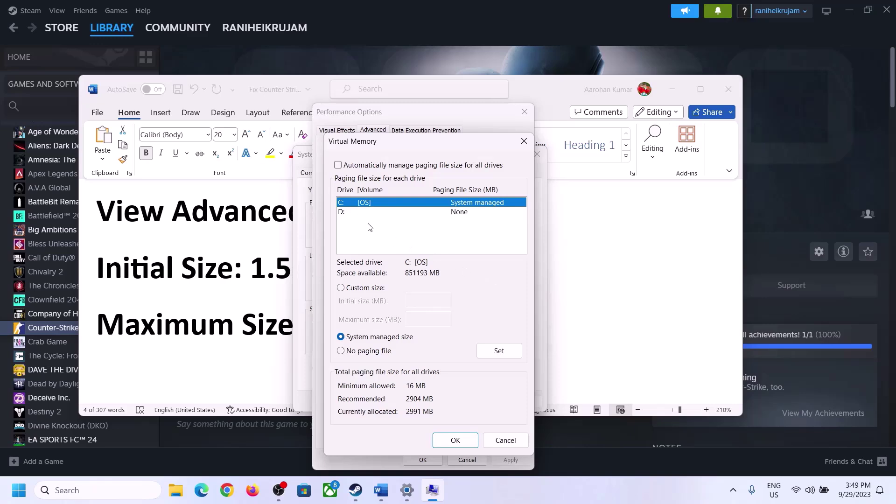
pyautogui.click(341, 289)
pyautogui.click(429, 300)
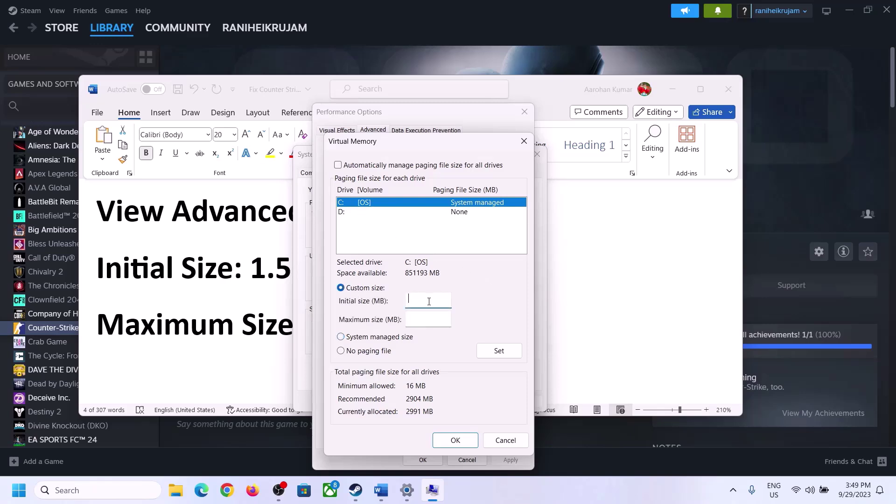
# Step: Highlight the initial size formula "1.5 x Total Ram" in the Word document and look up the installed RAM on the System About page in Settings
pyautogui.click(257, 268)
pyautogui.moveTo(256, 267); pyautogui.dragTo(414, 275)
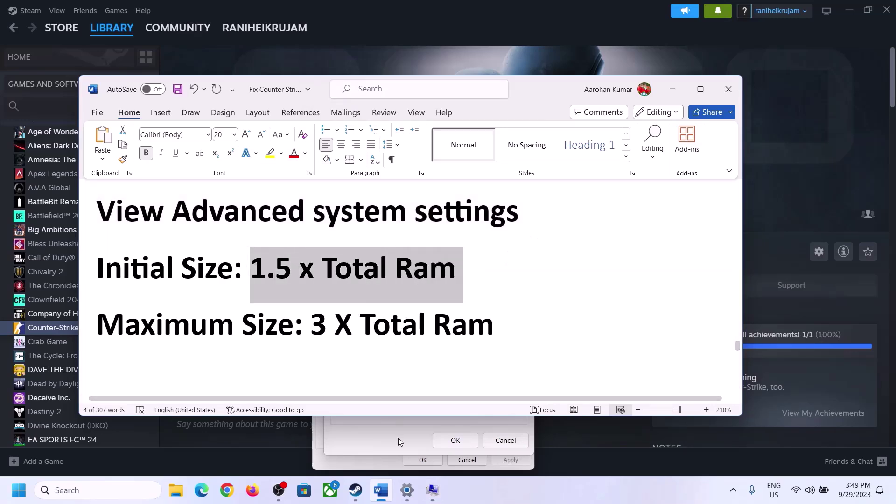
pyautogui.click(407, 492)
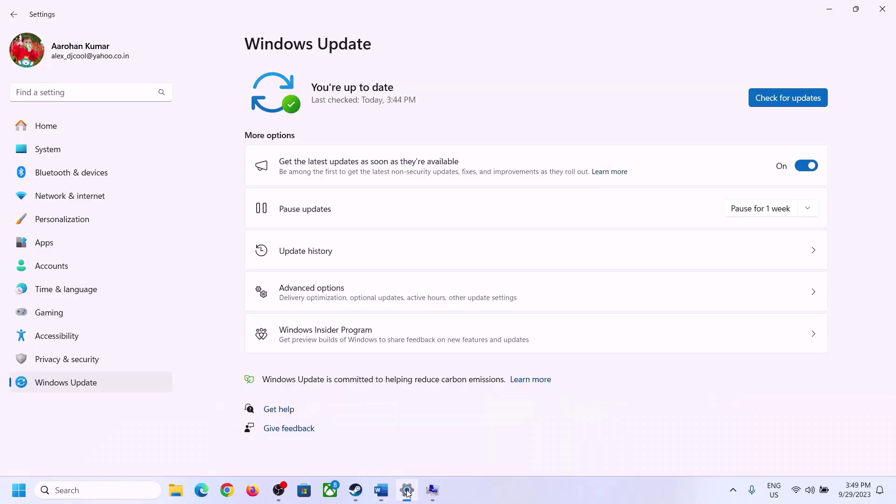
pyautogui.click(47, 149)
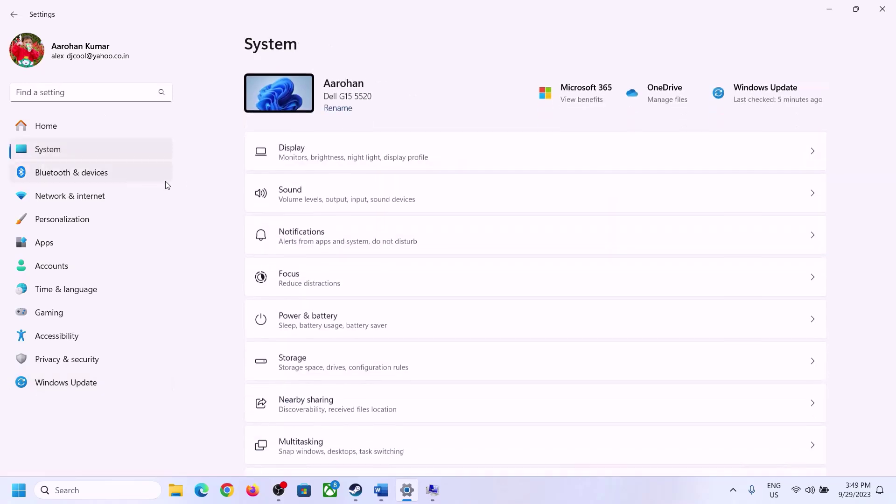
pyautogui.scroll(-5, 329, 336)
pyautogui.scroll(-3, 330, 336)
pyautogui.click(295, 441)
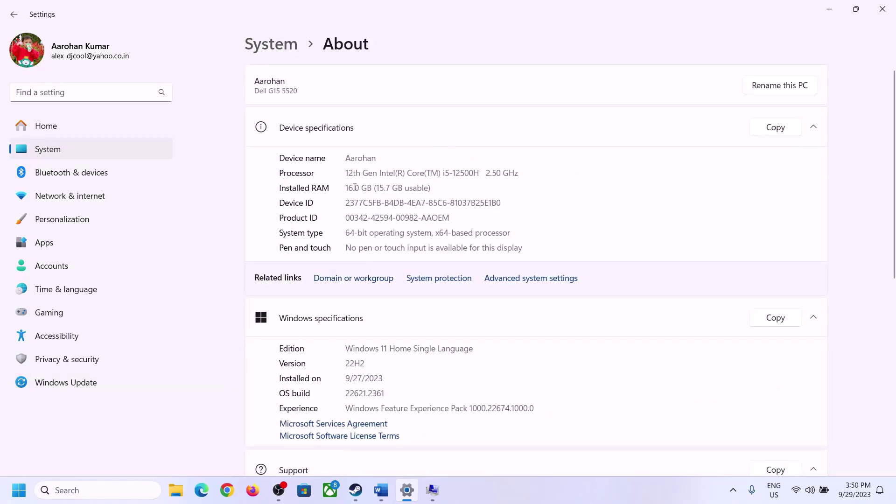
pyautogui.moveTo(355, 186); pyautogui.dragTo(344, 187)
pyautogui.click(352, 187)
pyautogui.moveTo(353, 185); pyautogui.dragTo(345, 187)
# Step: Run calc to open Calculator, place it beside the Virtual Memory dialog and bring the size formulas in the Word document into view behind it
pyautogui.click(432, 490)
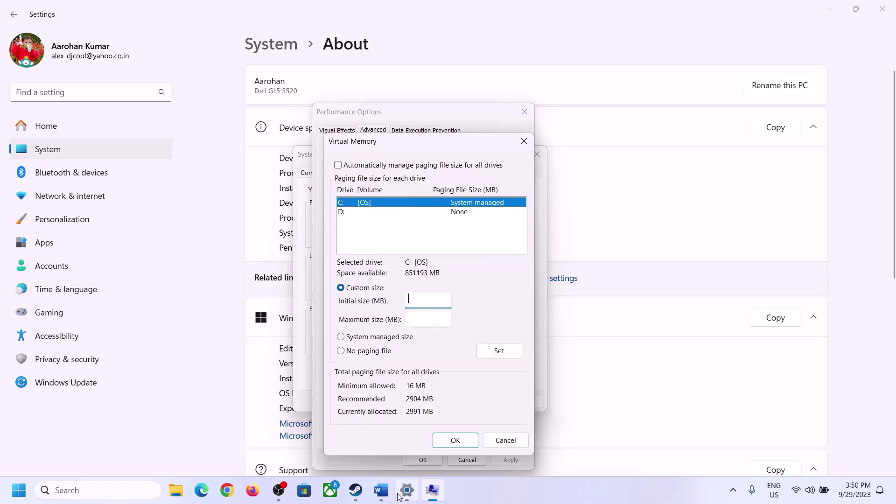
pyautogui.press('super+r')
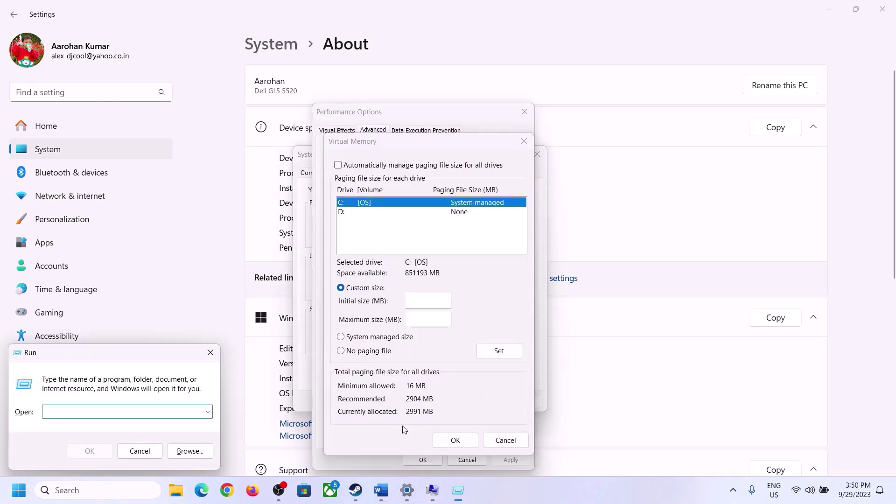
pyautogui.write('calc')
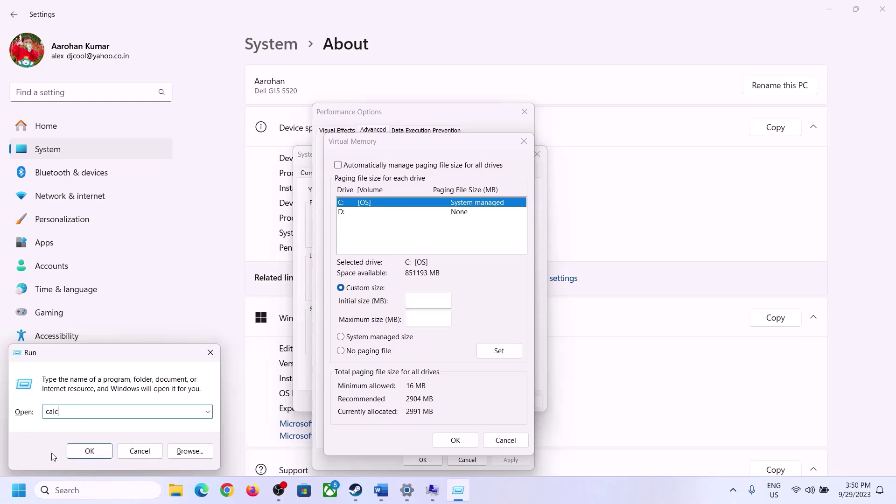
pyautogui.click(88, 451)
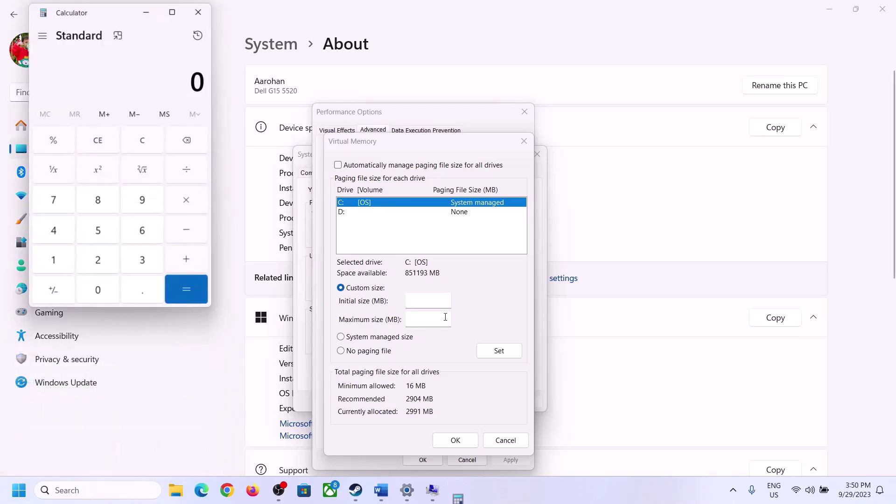
pyautogui.moveTo(112, 17); pyautogui.dragTo(654, 153)
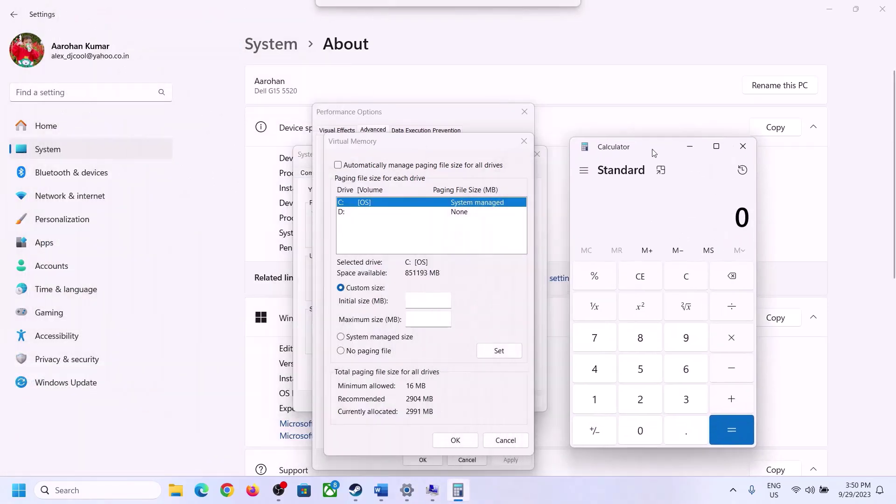
pyautogui.click(381, 490)
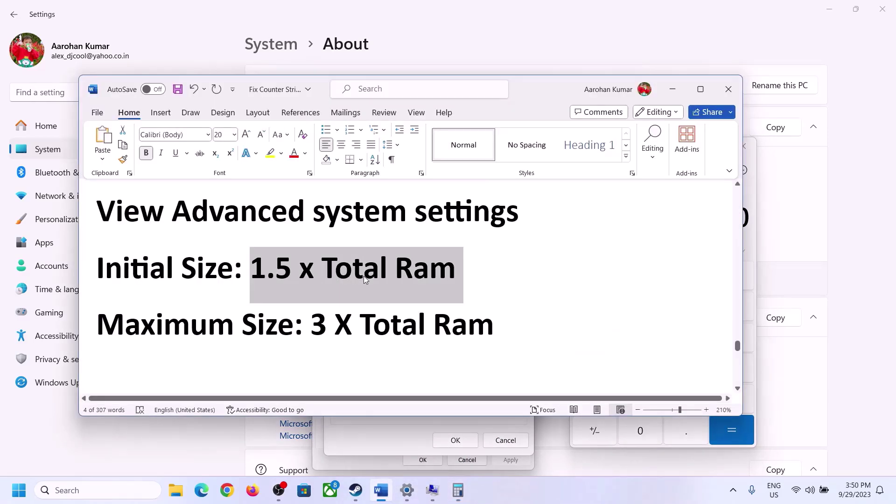
pyautogui.click(458, 489)
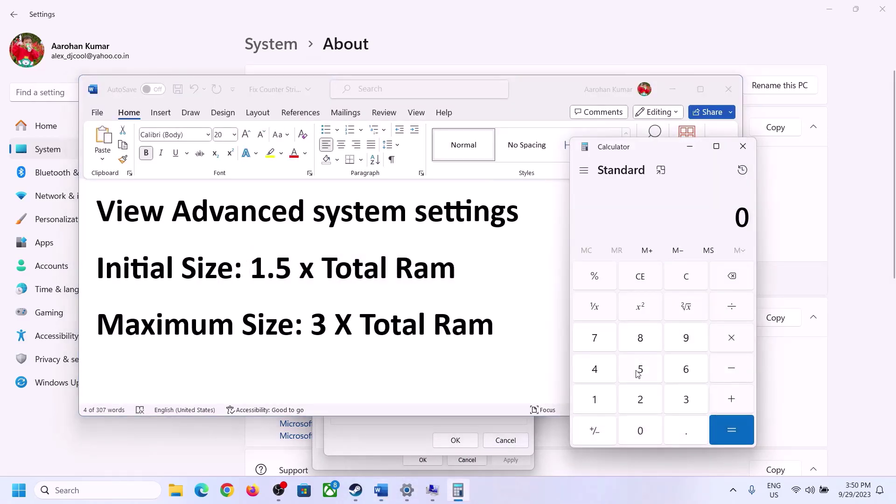
pyautogui.click(596, 403)
pyautogui.click(682, 374)
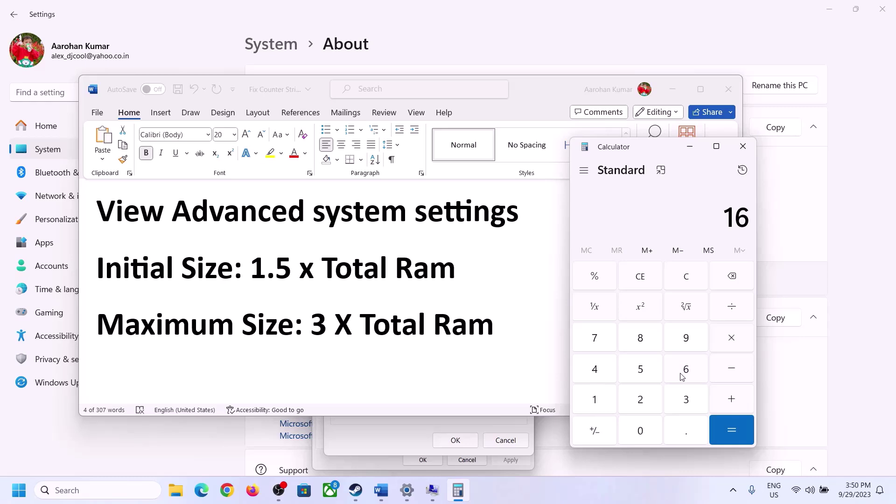
pyautogui.click(687, 283)
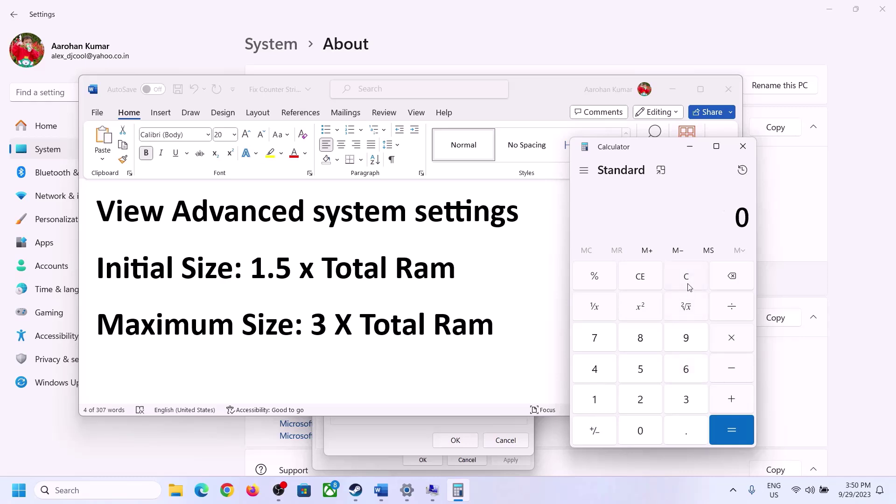
# Step: Multiply the RAM size 16 by 1024 in Calculator to convert it to megabytes
pyautogui.click(600, 400)
pyautogui.click(674, 374)
pyautogui.click(731, 347)
pyautogui.click(594, 403)
pyautogui.click(646, 437)
pyautogui.click(629, 399)
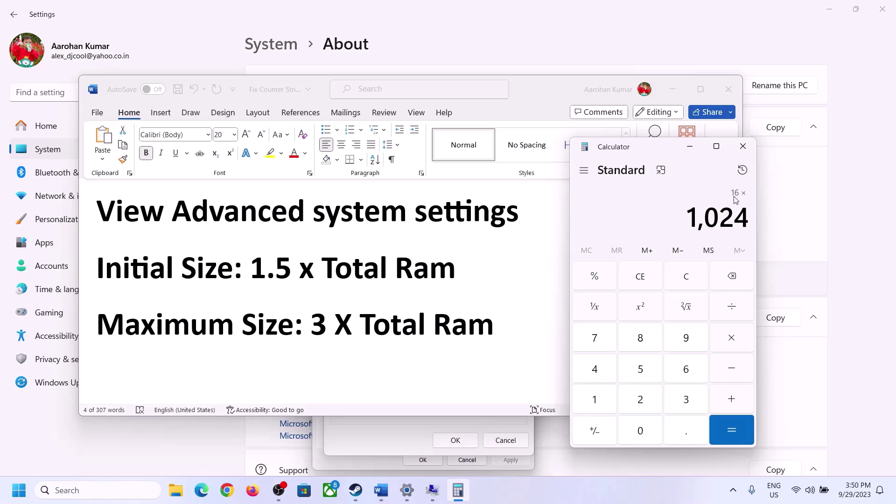
pyautogui.click(731, 430)
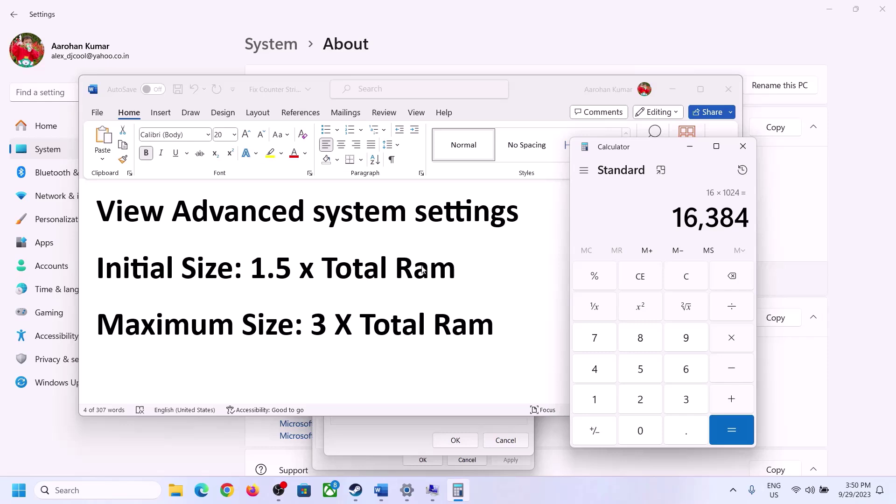
# Step: Multiply the converted RAM size by 1.5 in Calculator to get the initial paging file size
pyautogui.click(733, 343)
pyautogui.click(605, 401)
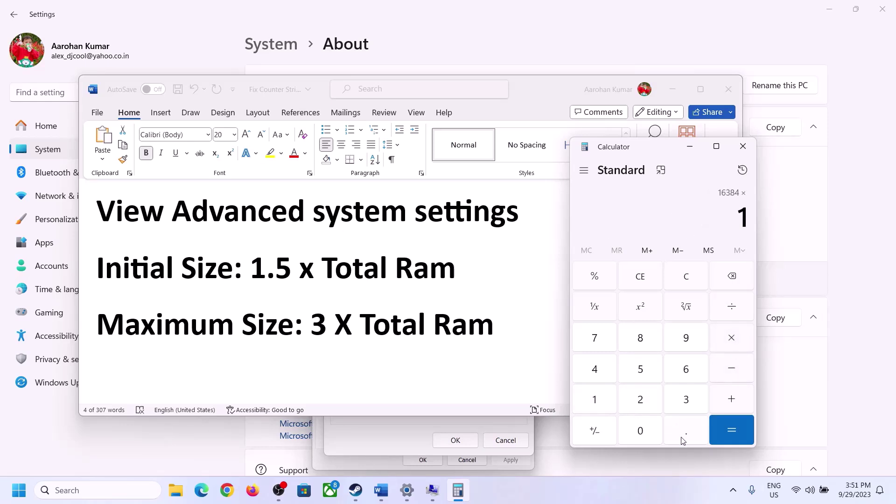
pyautogui.click(682, 430)
pyautogui.click(653, 380)
pyautogui.click(731, 429)
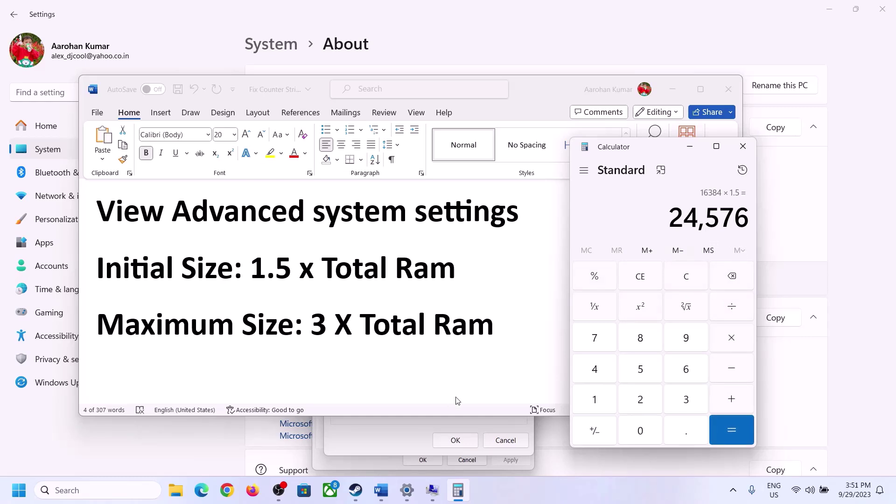
# Step: Set the custom initial paging file size for drive C: to 24576 MB in the Virtual Memory dialog
pyautogui.click(395, 435)
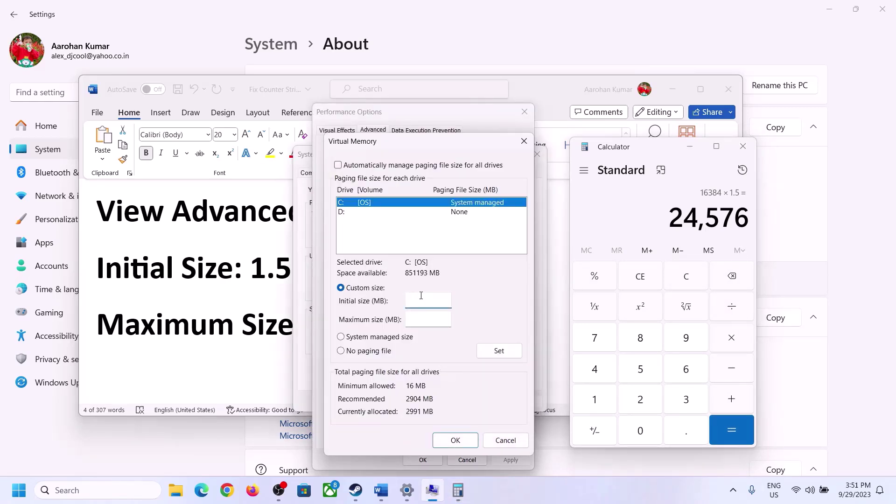
pyautogui.write('24576')
pyautogui.click(449, 319)
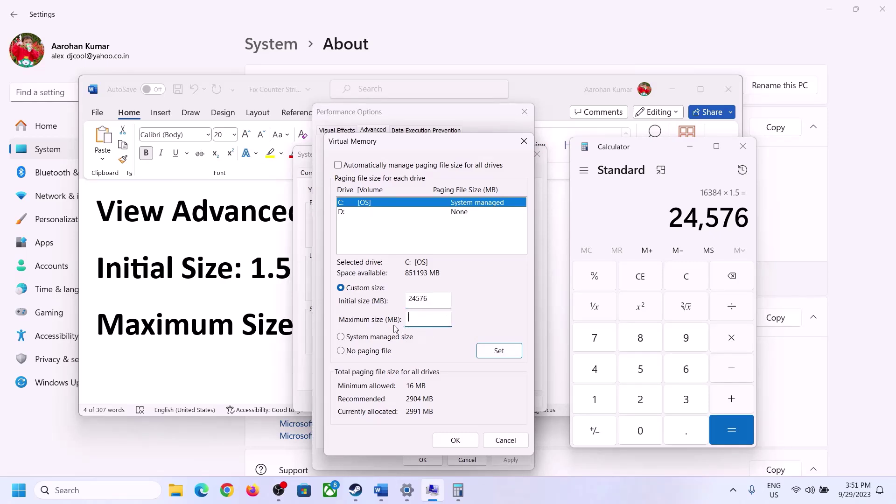
# Step: Review the size formulas in the Word document, clear Calculator and recheck the installed RAM in Settings
pyautogui.click(256, 330)
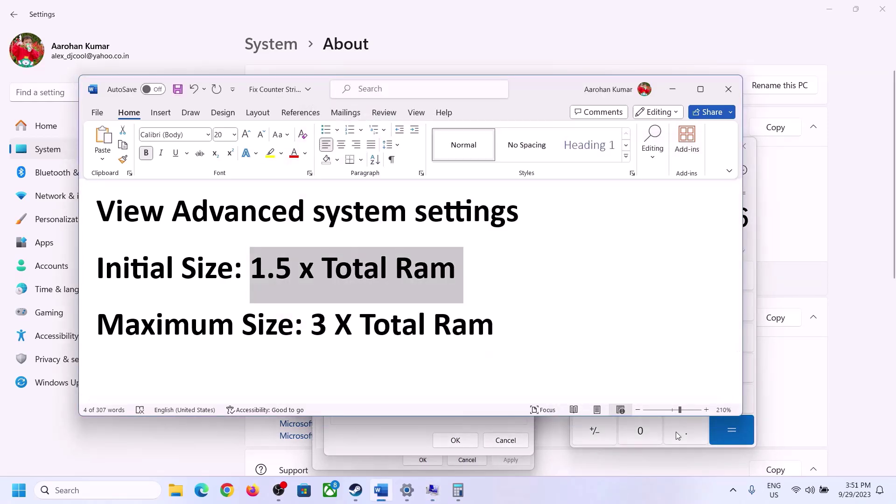
pyautogui.click(752, 242)
pyautogui.click(693, 276)
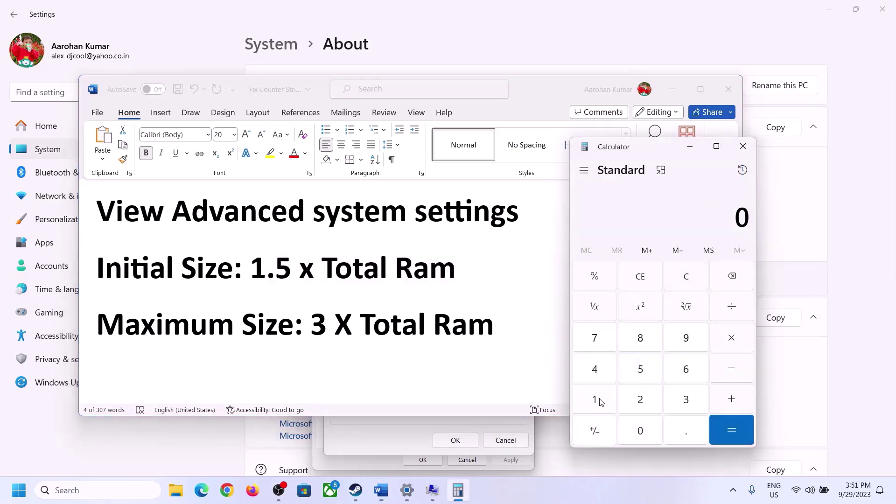
pyautogui.click(407, 489)
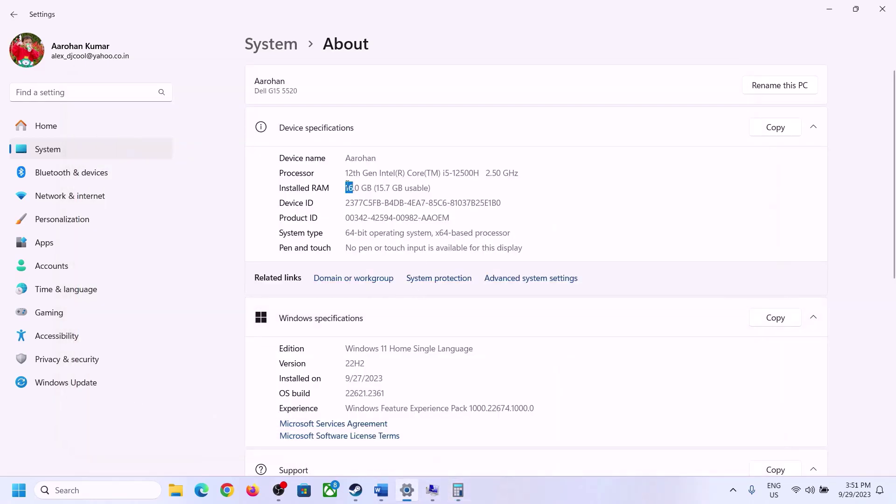
# Step: Switch back to Calculator and convert the RAM to megabytes again by calculating 16 × 1024
pyautogui.click(458, 490)
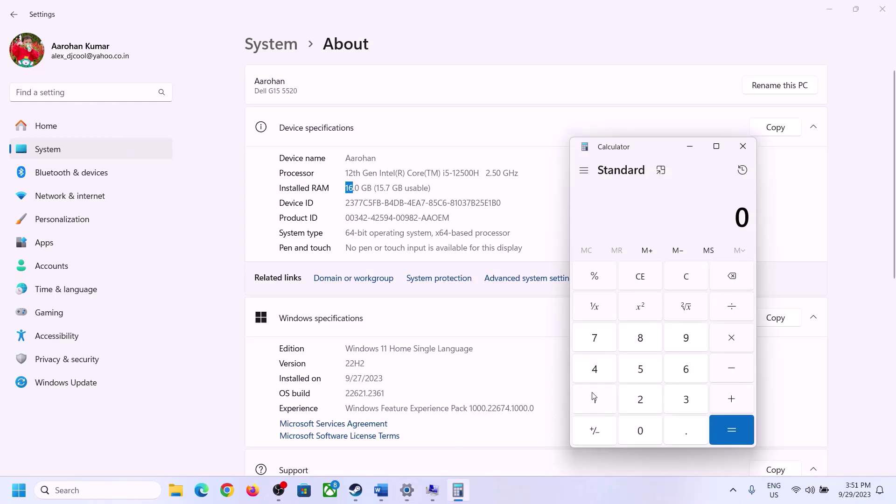
pyautogui.click(605, 395)
pyautogui.click(685, 369)
pyautogui.click(729, 338)
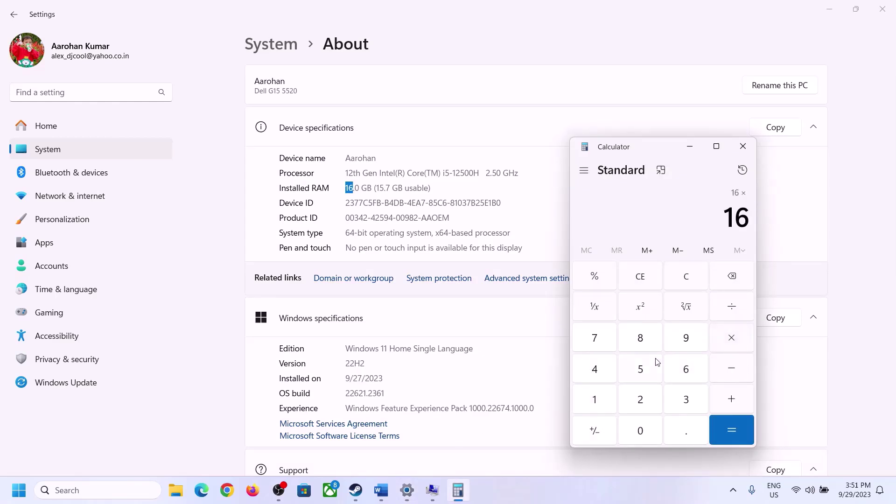
pyautogui.click(600, 396)
pyautogui.click(637, 426)
pyautogui.click(640, 398)
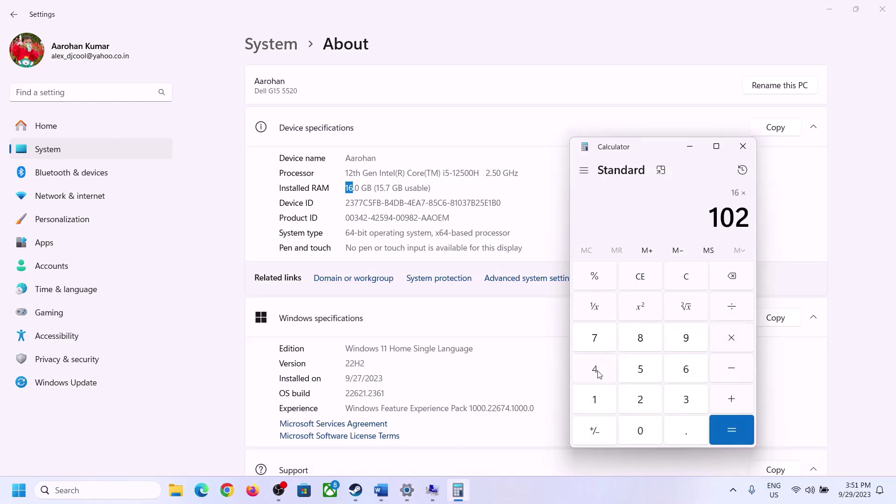
pyautogui.click(595, 369)
pyautogui.click(721, 441)
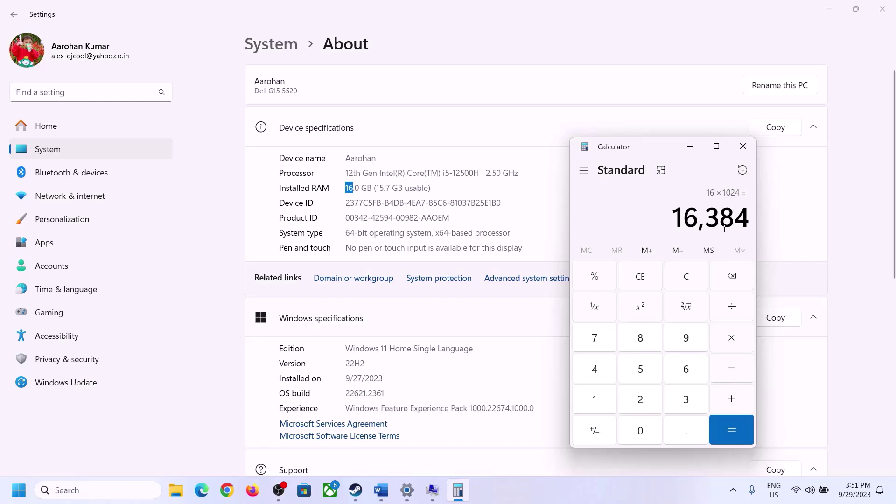
# Step: Check the maximum size formula in the Word document and multiply the converted RAM size by 3 in Calculator
pyautogui.click(380, 489)
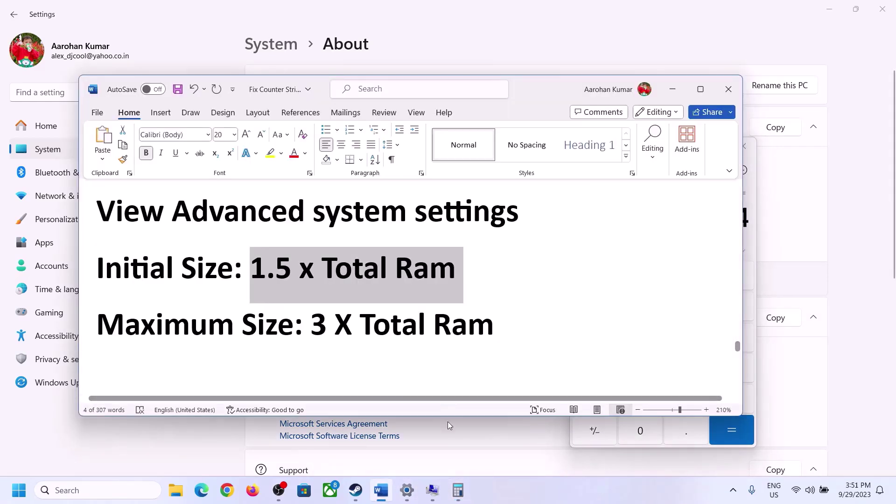
pyautogui.click(458, 489)
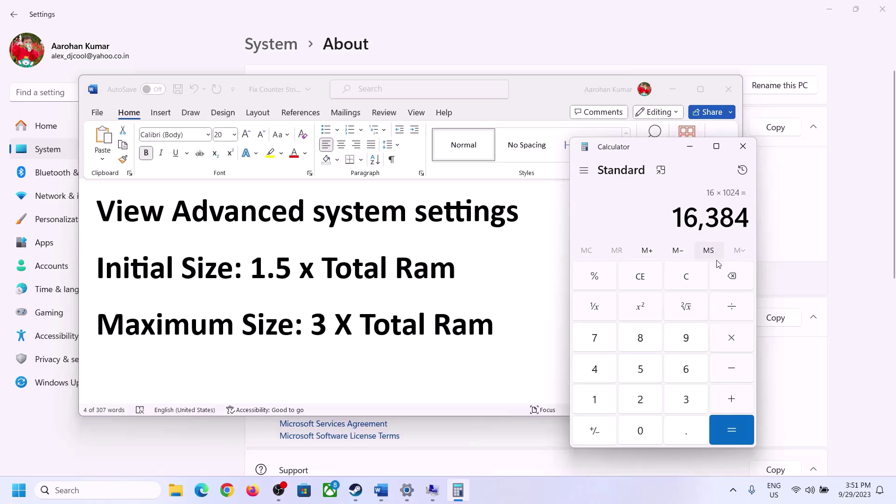
pyautogui.click(731, 340)
pyautogui.click(674, 402)
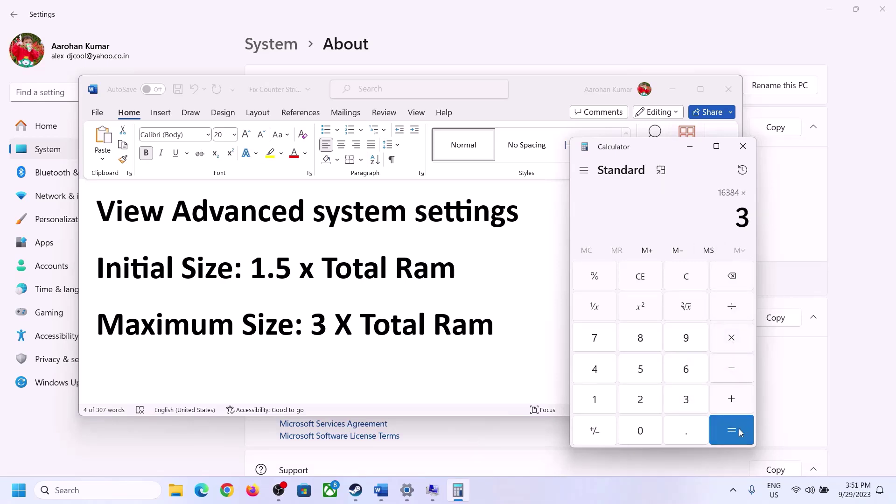
pyautogui.click(738, 429)
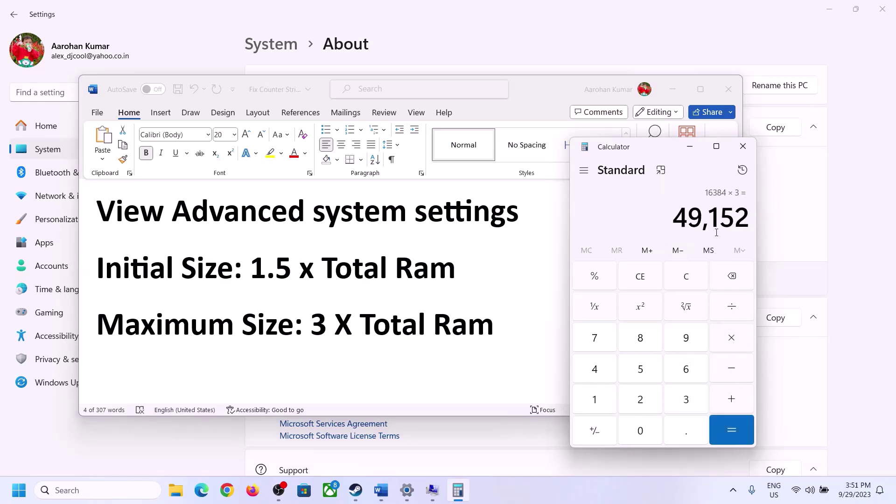
# Step: Set the maximum paging file size to 49152 MB, apply the custom size to drive C: and accept the changes and restart notice
pyautogui.click(432, 490)
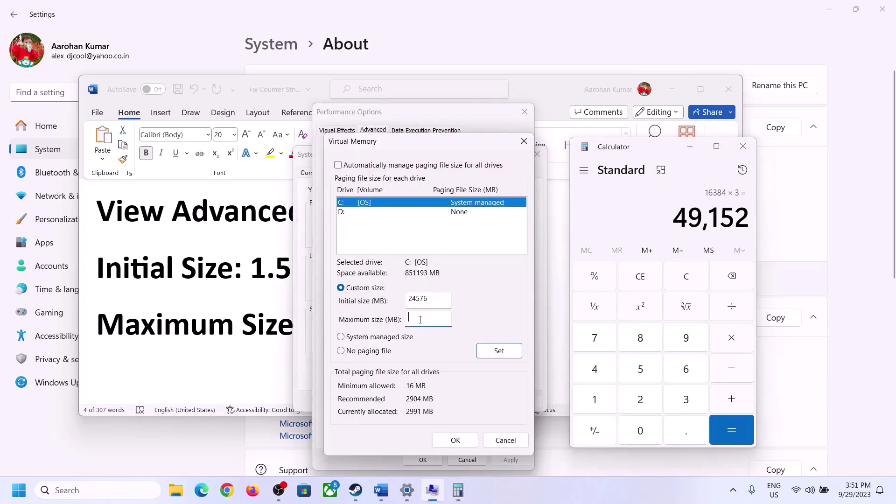
pyautogui.write('49152')
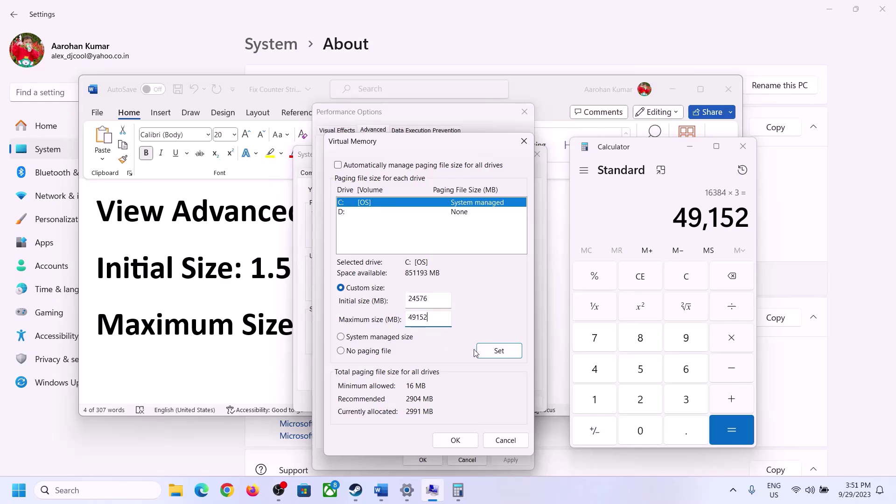
pyautogui.click(499, 352)
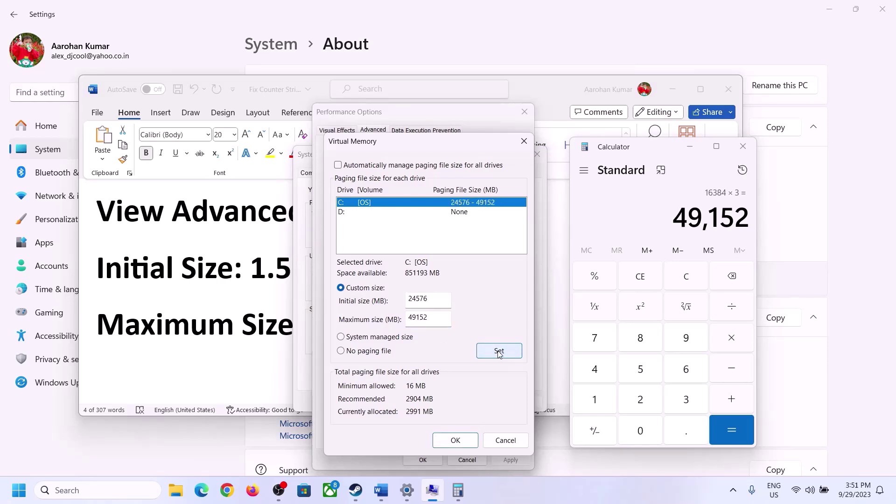
pyautogui.click(458, 442)
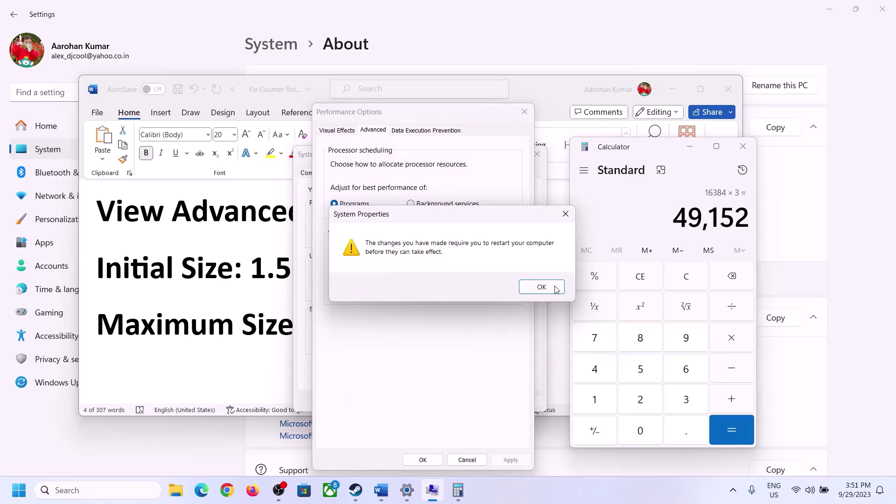
pyautogui.click(541, 287)
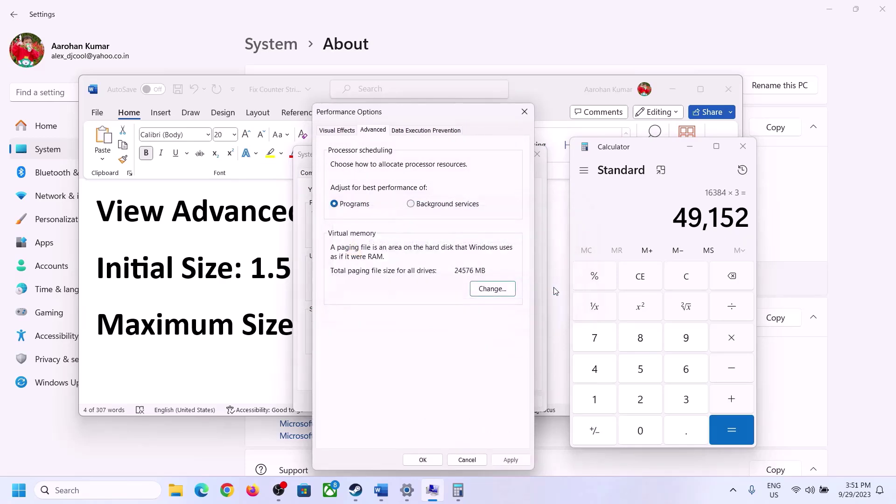
# Step: Confirm the Performance Options and System Properties dialogs and dismiss the restart prompt without restarting the computer
pyautogui.click(423, 459)
pyautogui.click(422, 401)
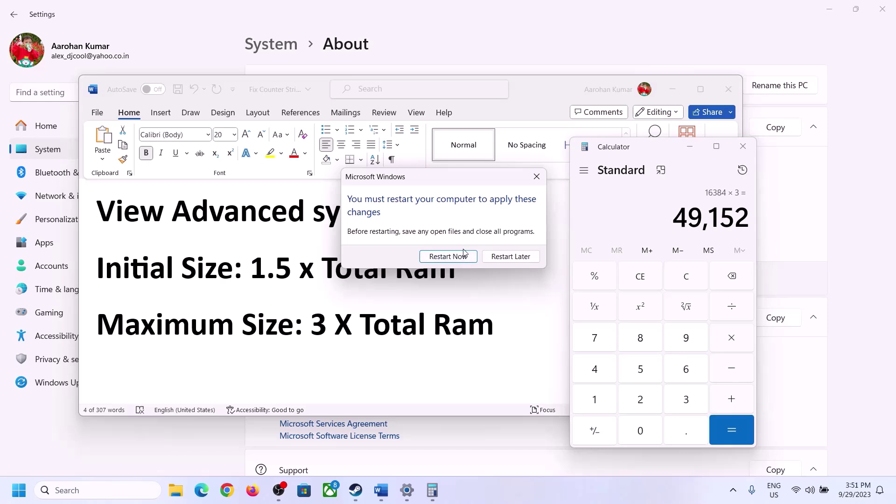
pyautogui.click(536, 176)
pyautogui.click(571, 502)
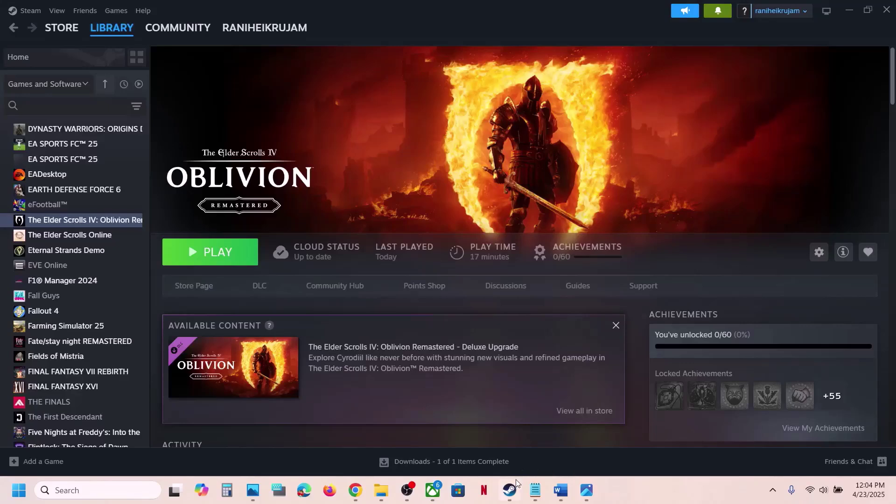
# Step: Switch to the Word document and review the Step 10 instruction on updating the system BIOS
pyautogui.moveTo(512, 492)
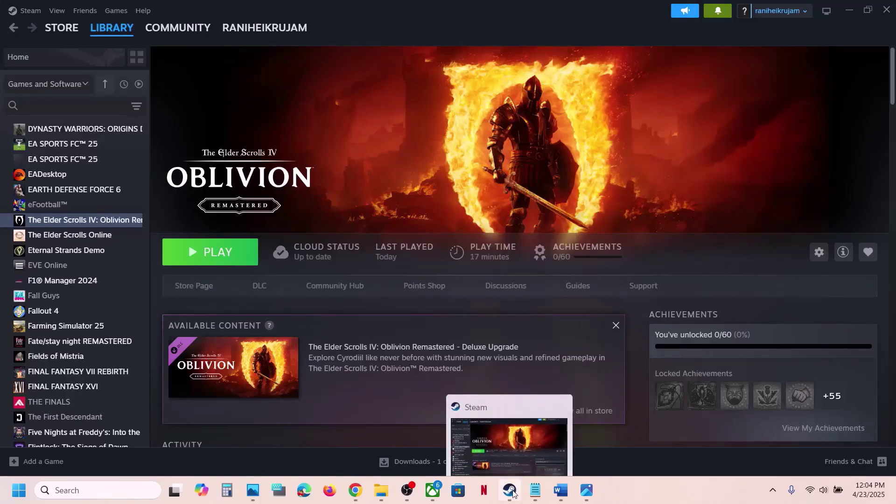
pyautogui.click(561, 492)
pyautogui.scroll(-3, 292, 200)
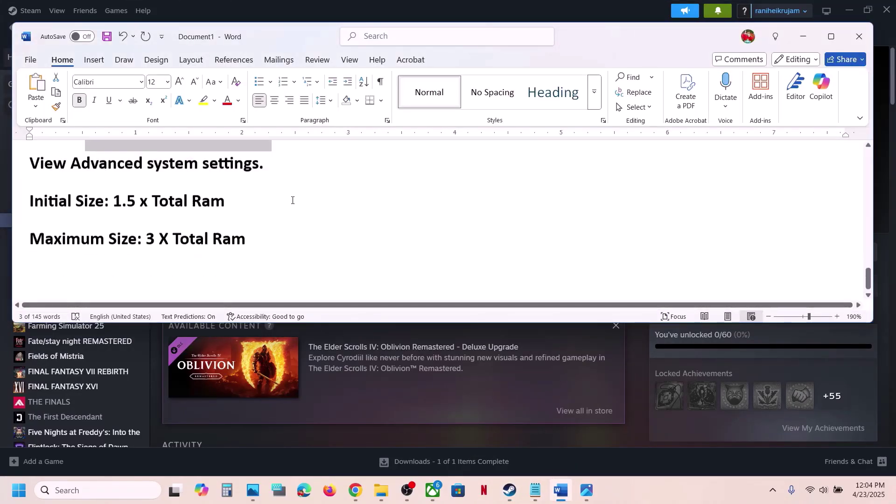
pyautogui.moveTo(96, 265); pyautogui.dragTo(314, 260)
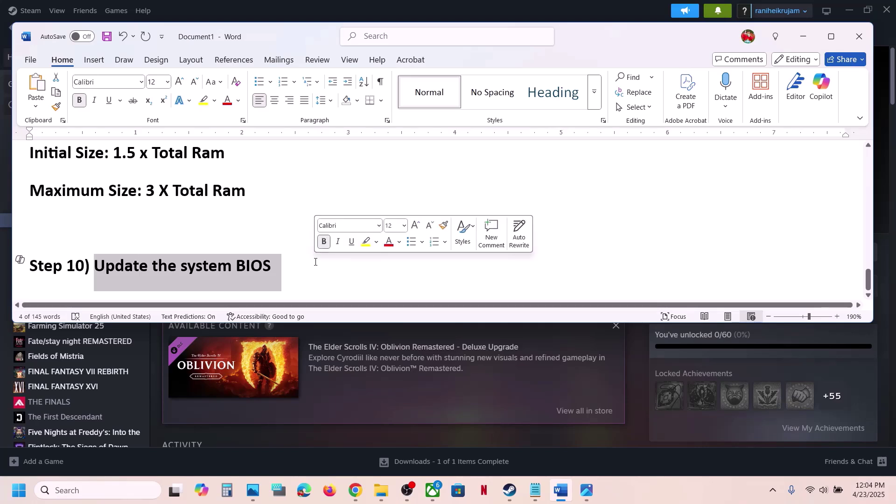
pyautogui.click(314, 262)
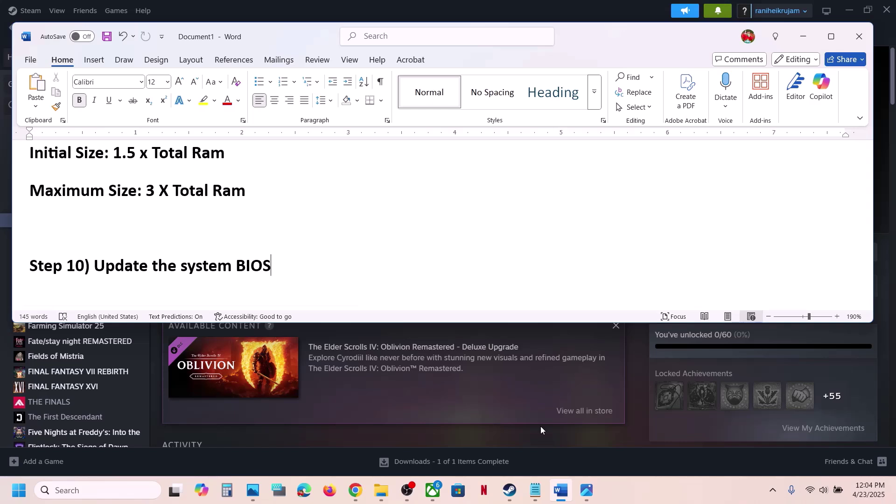
# Step: Check the battery charge level in the Windows quick settings, then return through the Word document to Steam
pyautogui.click(824, 489)
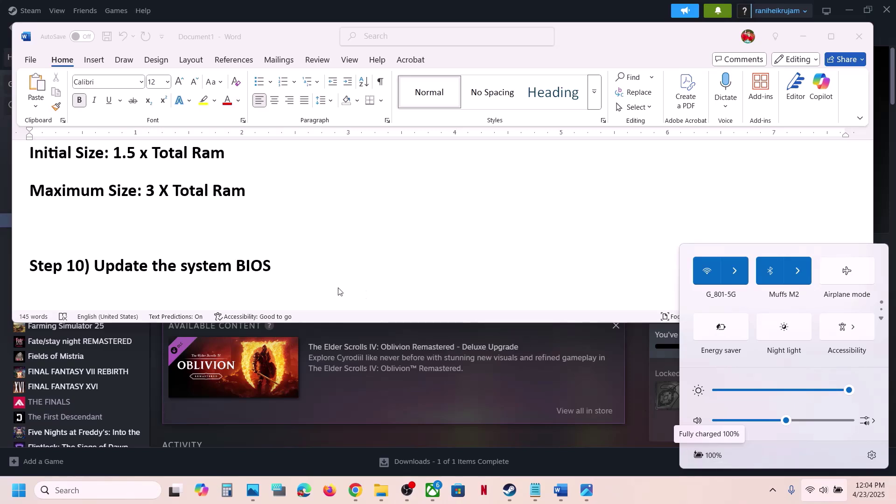
pyautogui.click(298, 277)
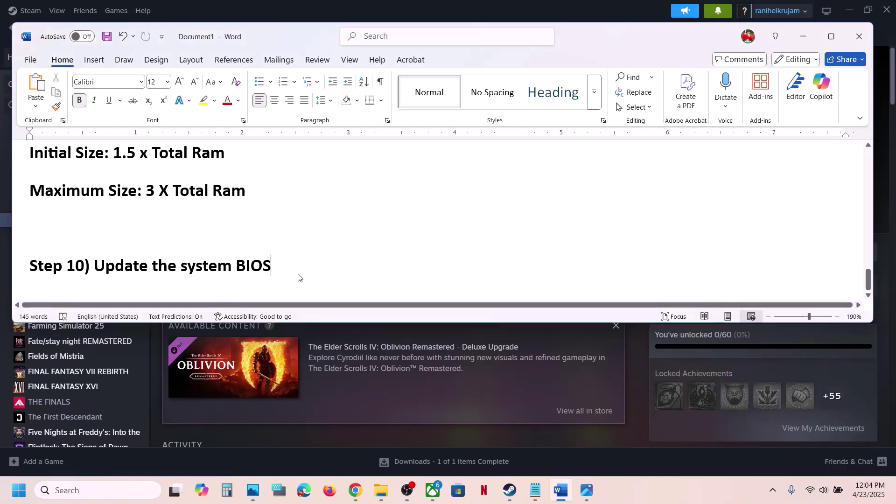
pyautogui.click(640, 349)
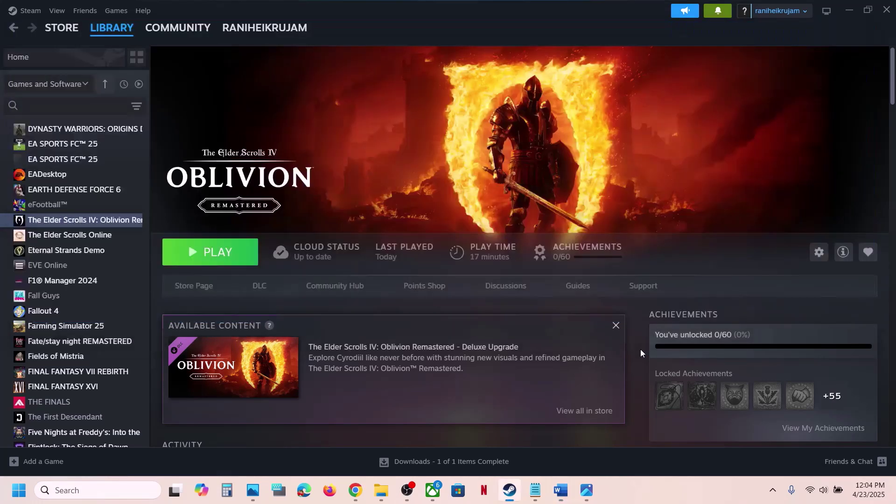
# Step: Show the Uninstall option for The Elder Scrolls IV: Oblivion Remastered in the Steam library and dismiss it without uninstalling
pyautogui.rightClick(117, 221)
pyautogui.moveTo(162, 295)
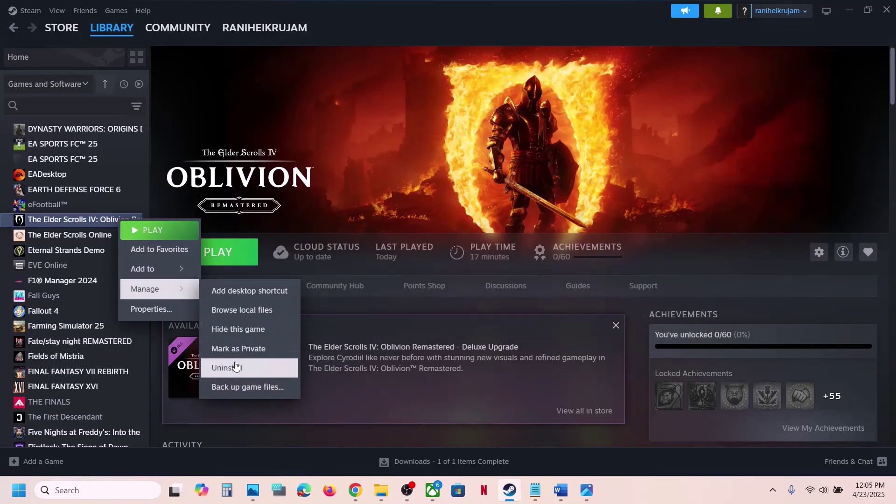
pyautogui.click(359, 138)
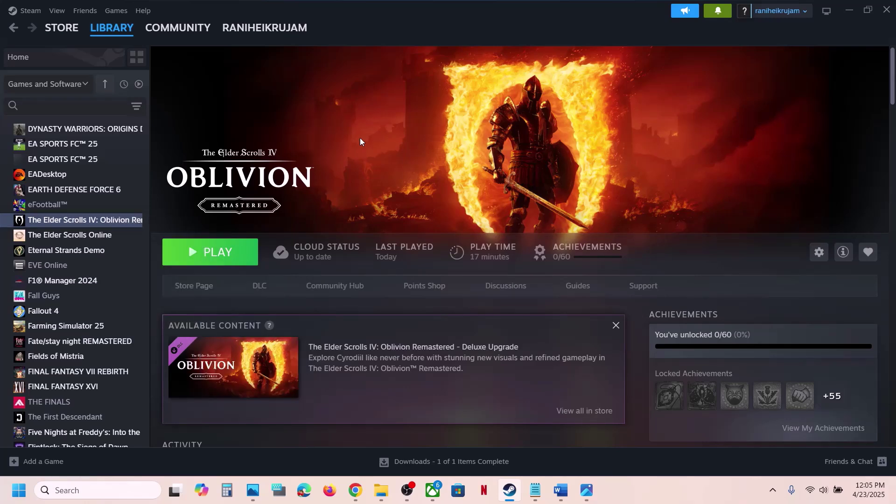
# Step: Switch to File Explorer, check the free space on drive C: under This PC and minimize the window
pyautogui.click(381, 490)
pyautogui.click(41, 282)
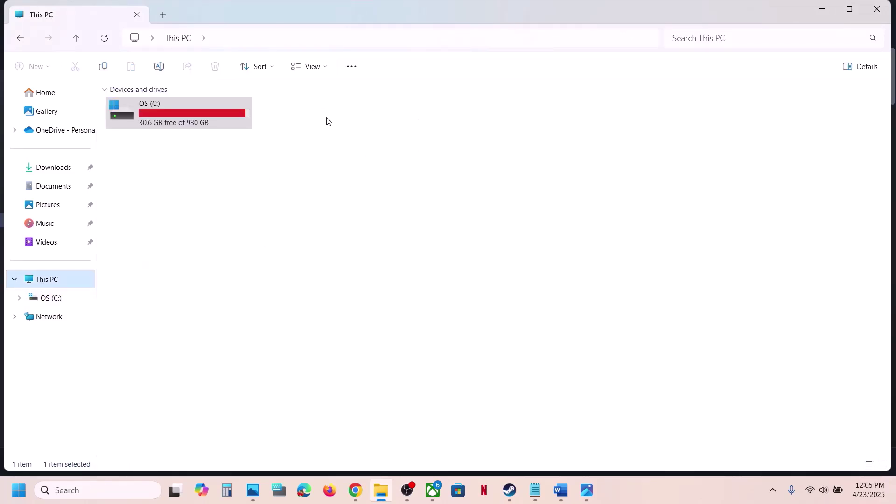
pyautogui.click(195, 111)
pyautogui.moveTo(185, 116)
pyautogui.click(817, 12)
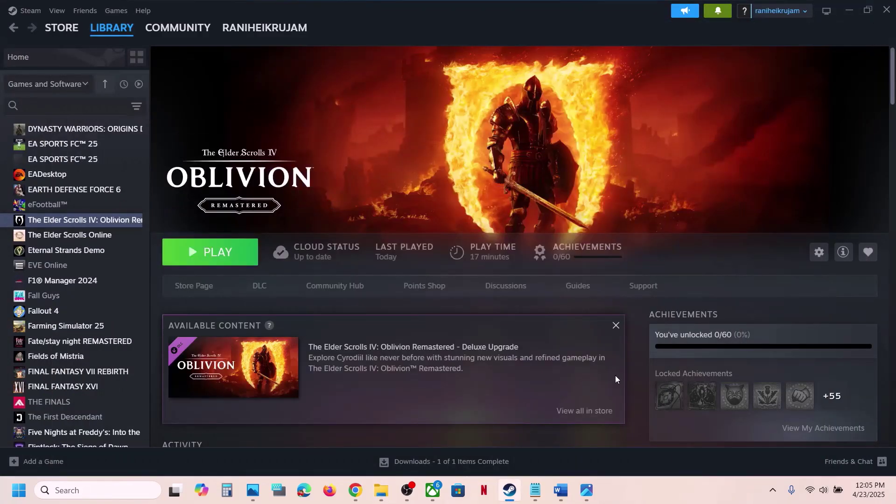
pyautogui.click(650, 495)
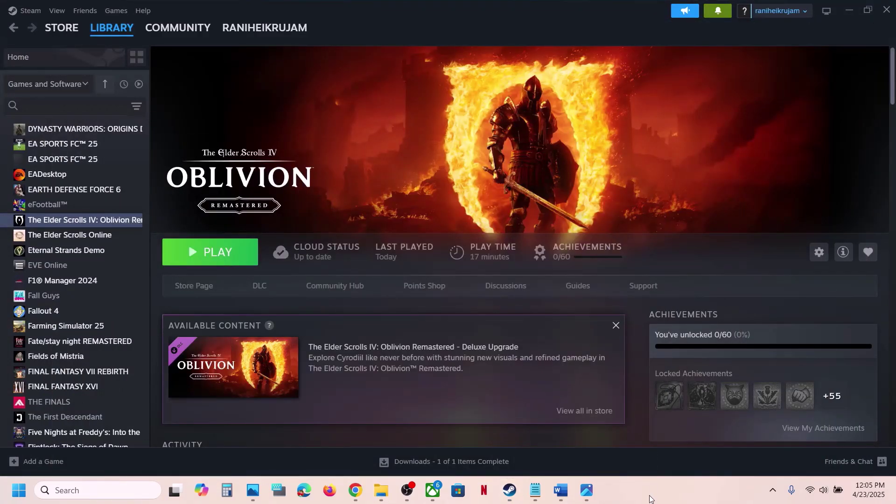